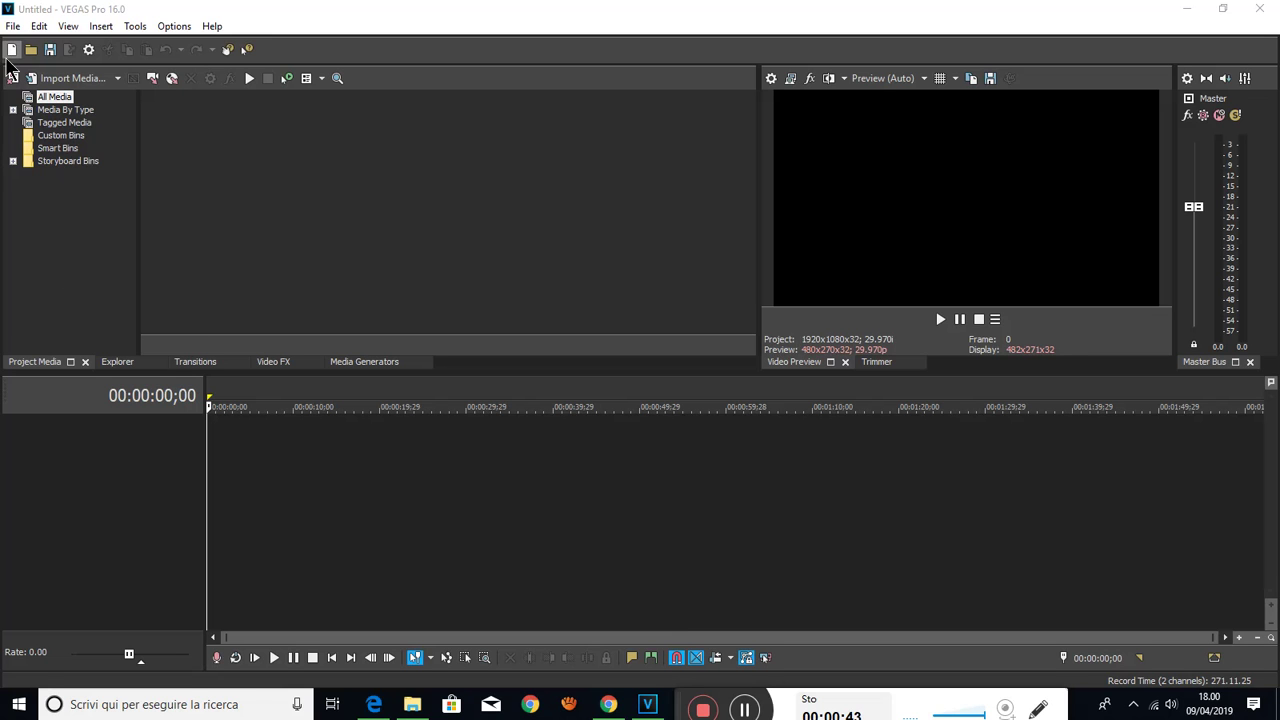
Import Capture_20190405_233746 - Copia.jpg and Capture_20190405_233746.jpg from the Mobizen folder into the project media
{"action": "left_click", "coordinate": [68, 80]}
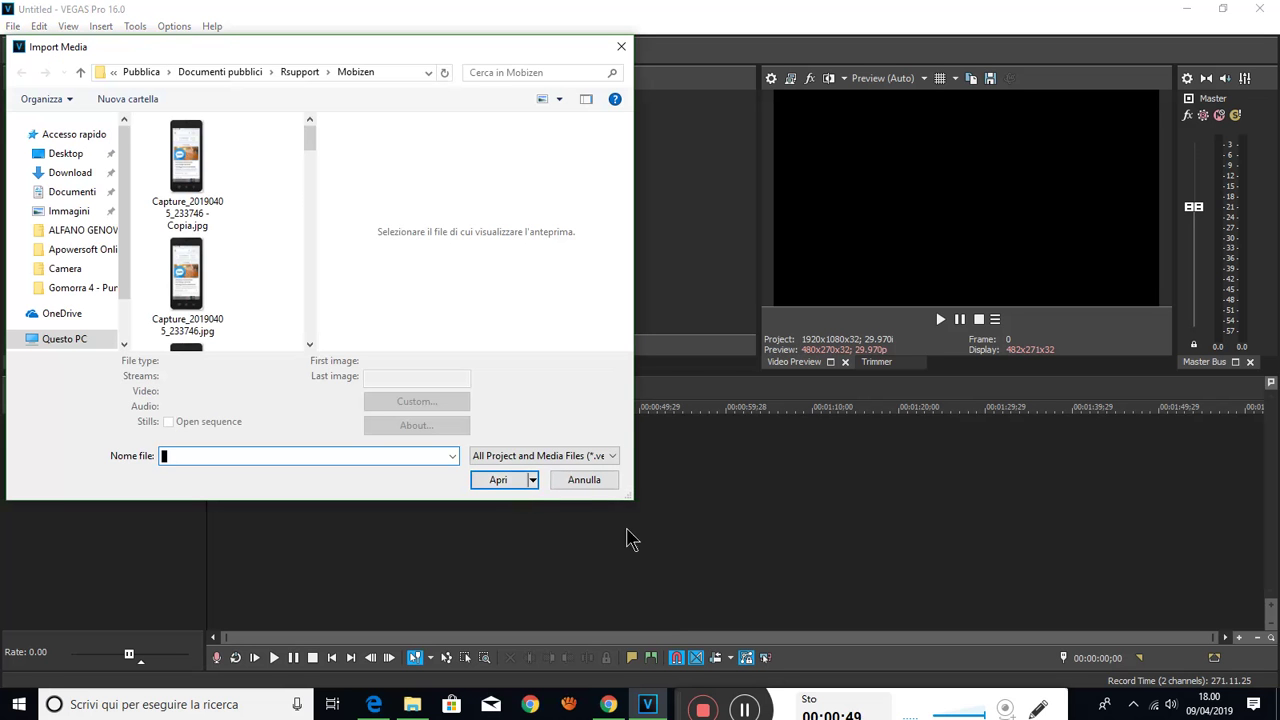
{"action": "double_click", "coordinate": [183, 158]}
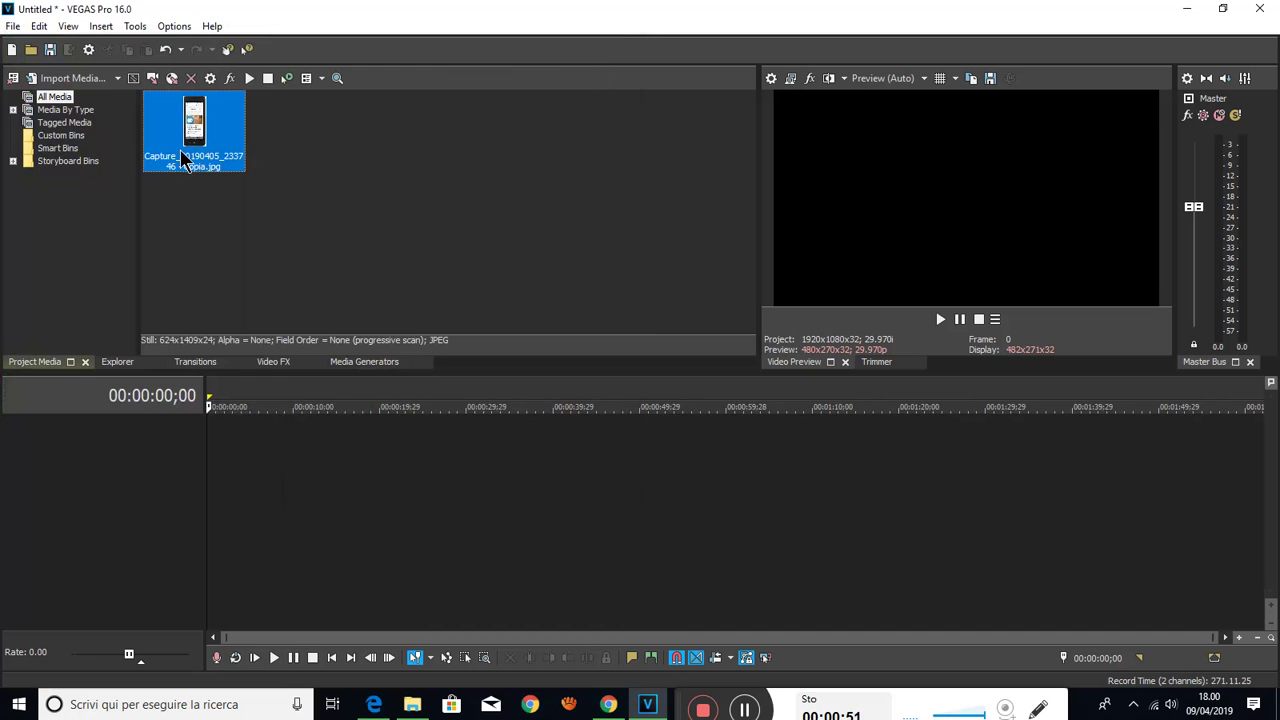
{"action": "left_click", "coordinate": [68, 78]}
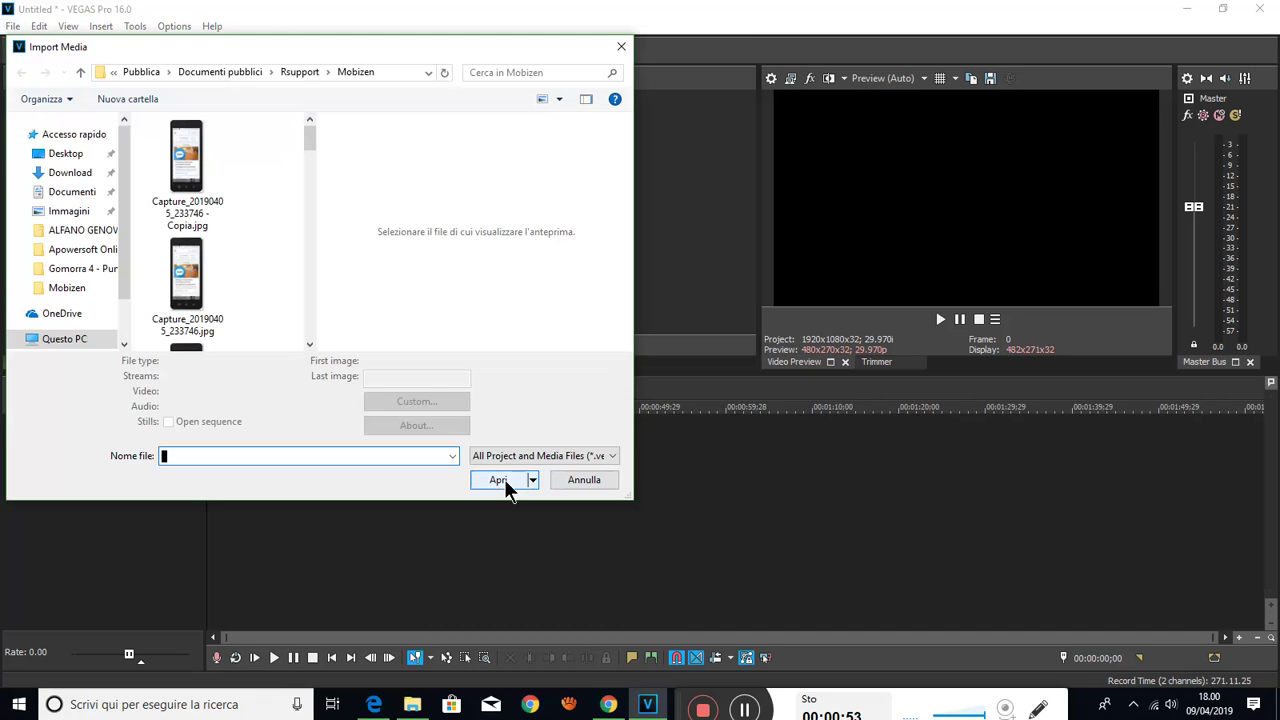
{"action": "double_click", "coordinate": [206, 274]}
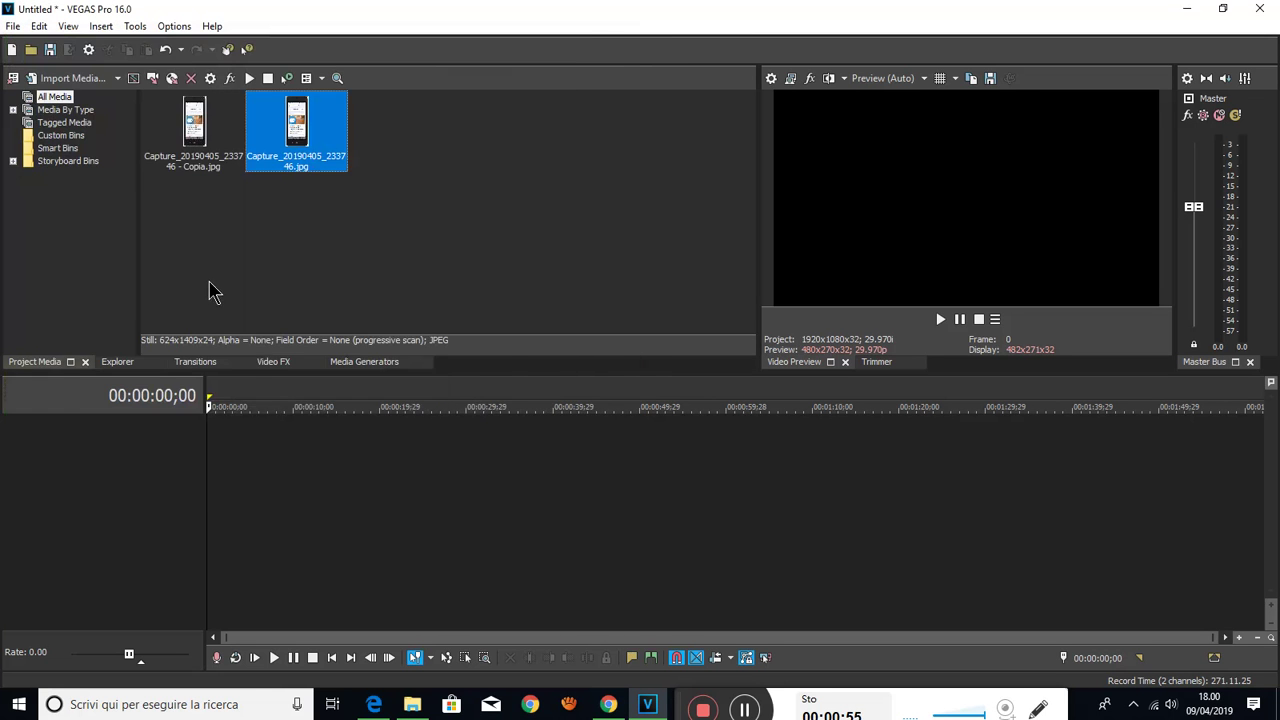
Import Capture_20190405_235328 - Copia.jpg and Capture_20190405_235332.jpg from the Mobizen folder into the project media
{"action": "left_click", "coordinate": [56, 72]}
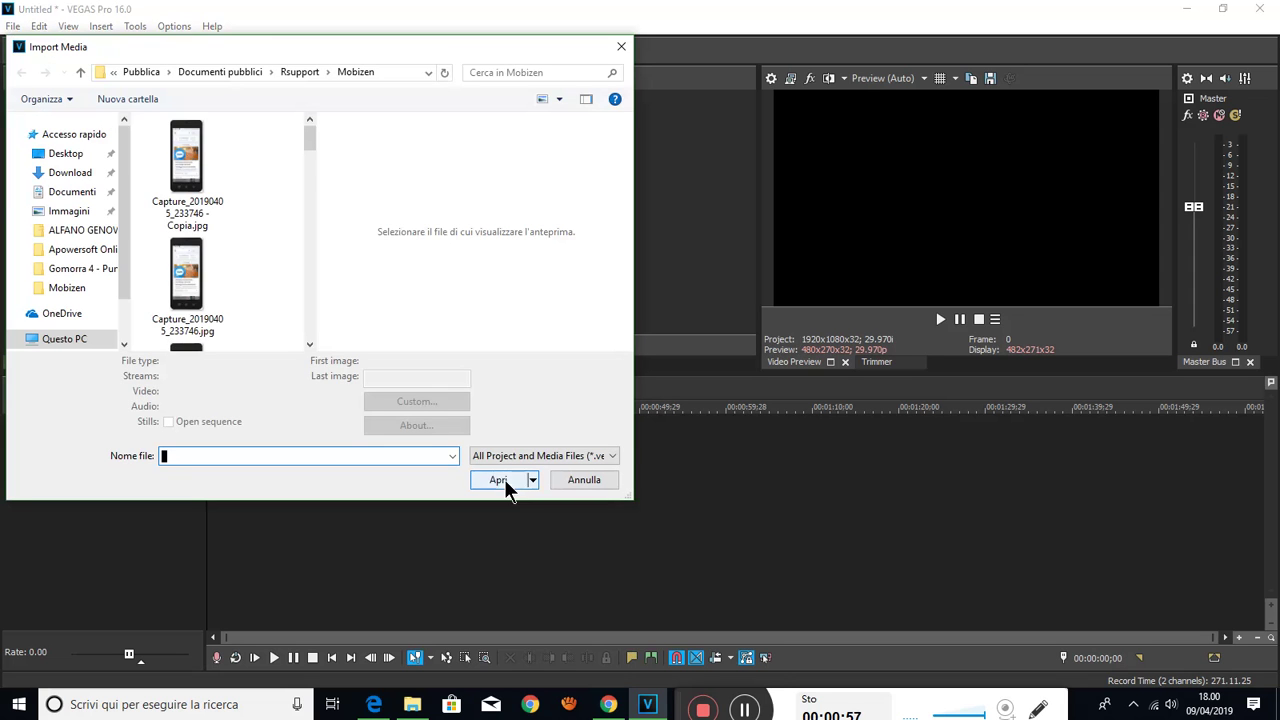
{"action": "scroll", "coordinate": [219, 305], "scroll_direction": "down", "scroll_amount": 2}
{"action": "double_click", "coordinate": [200, 279]}
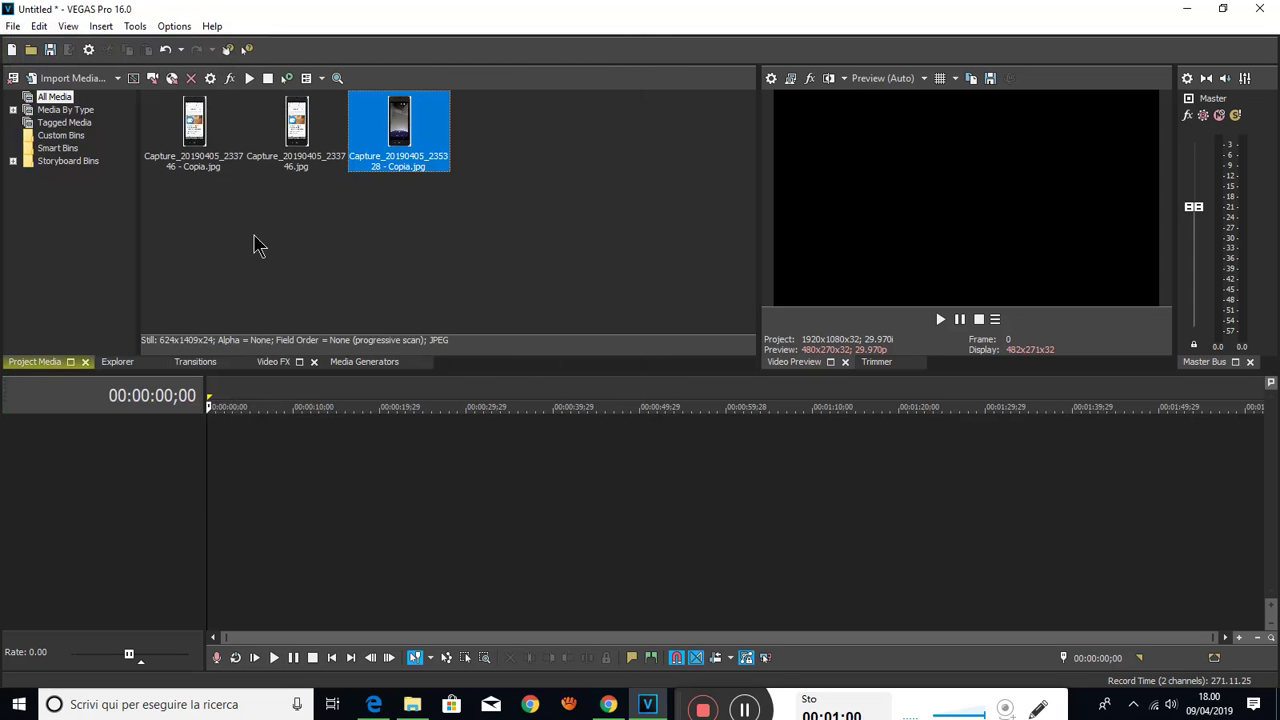
{"action": "left_click", "coordinate": [60, 78]}
{"action": "scroll", "coordinate": [260, 335], "scroll_direction": "down", "scroll_amount": 4}
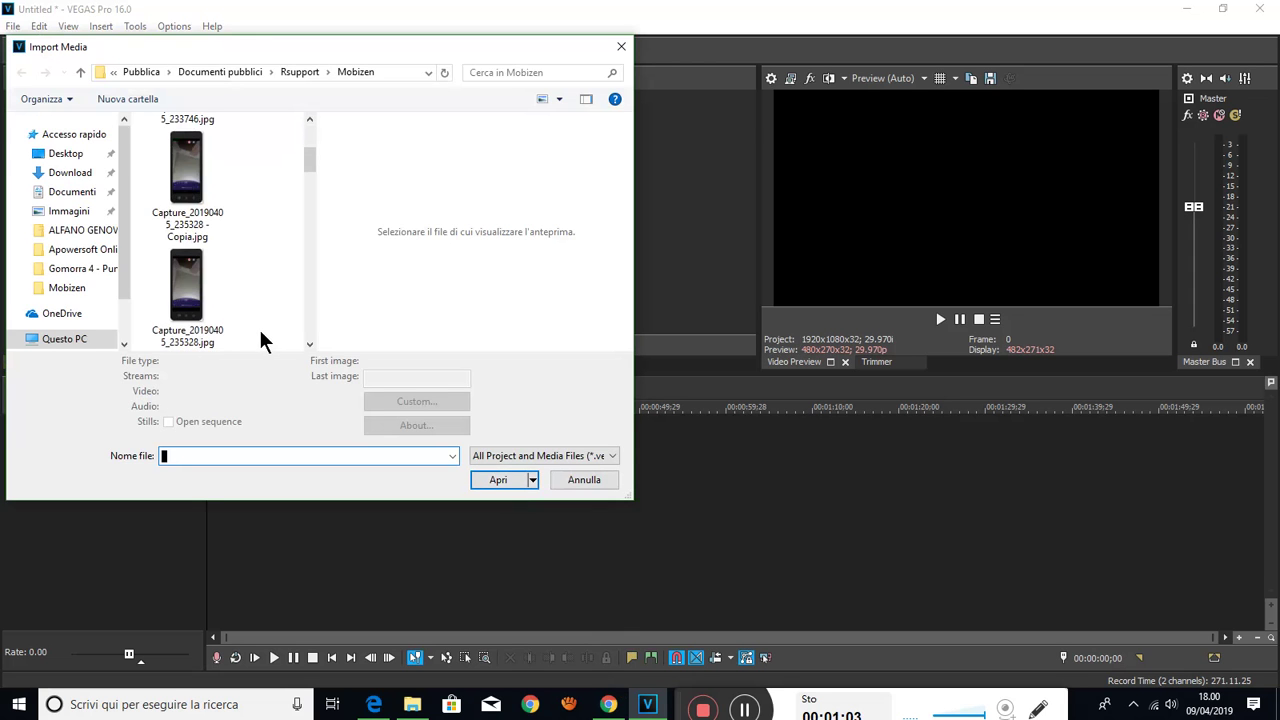
{"action": "double_click", "coordinate": [185, 290]}
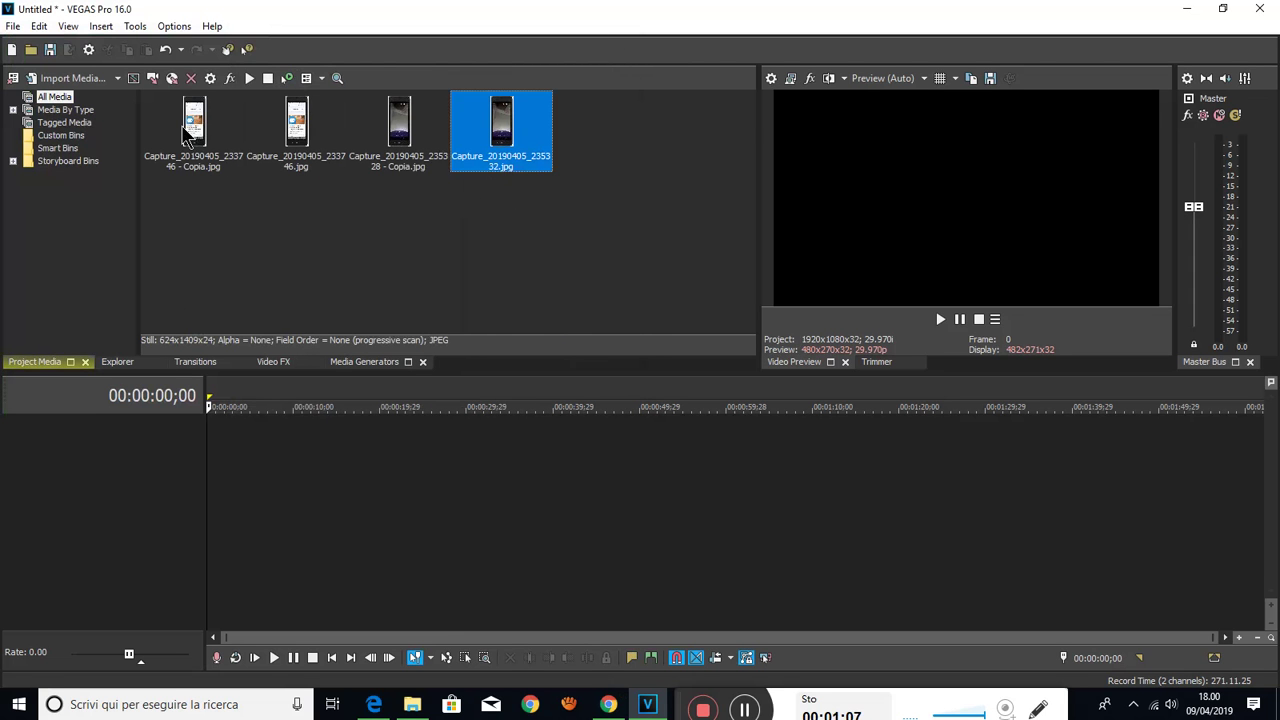
Place the four imported images one after another on a single video track from the start of the timeline, and preview the sequence
{"action": "left_click_drag", "start_coordinate": [182, 138], "coordinate": [215, 416]}
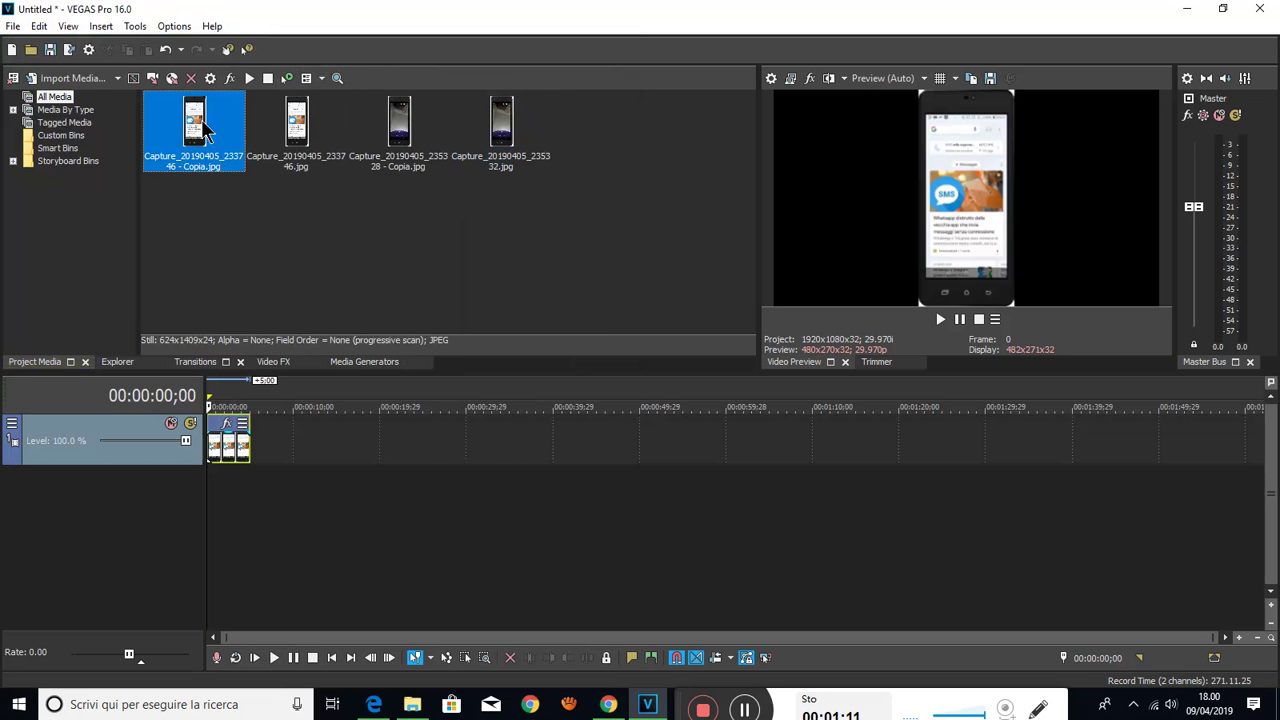
{"action": "left_click", "coordinate": [303, 122]}
{"action": "left_click_drag", "start_coordinate": [270, 108], "coordinate": [265, 424]}
{"action": "left_click", "coordinate": [394, 116]}
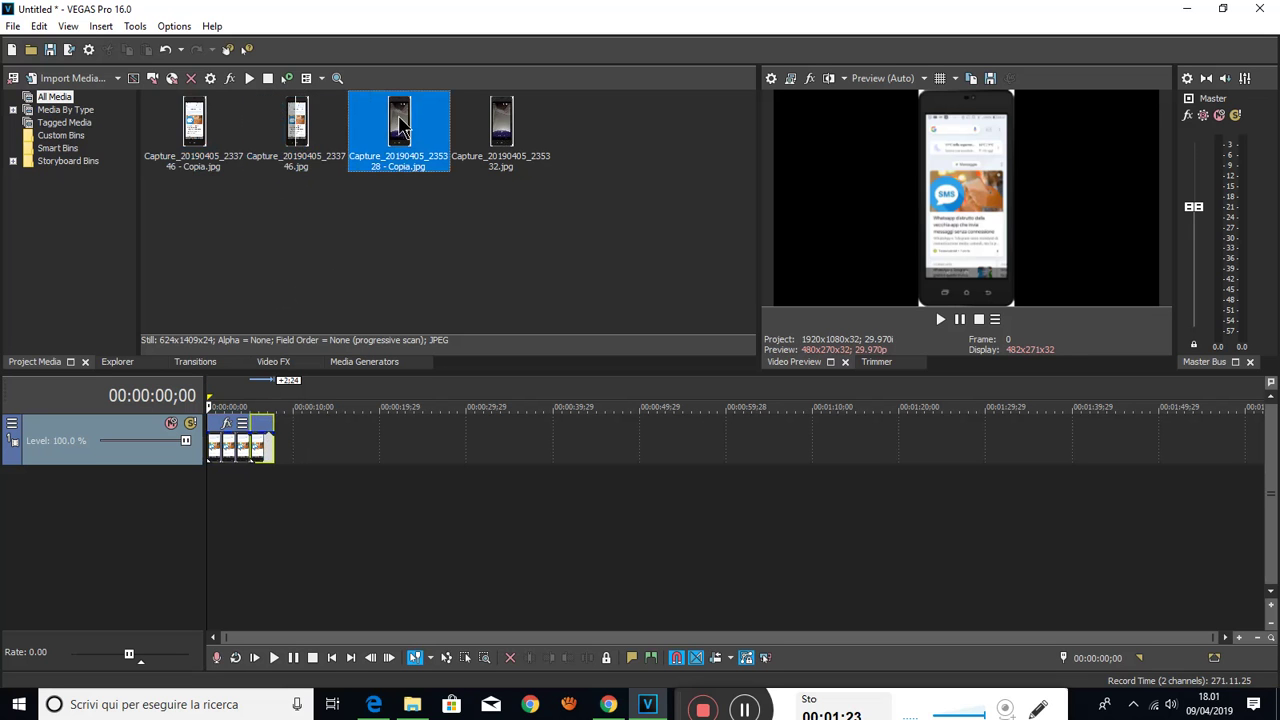
{"action": "left_click_drag", "start_coordinate": [378, 108], "coordinate": [290, 428]}
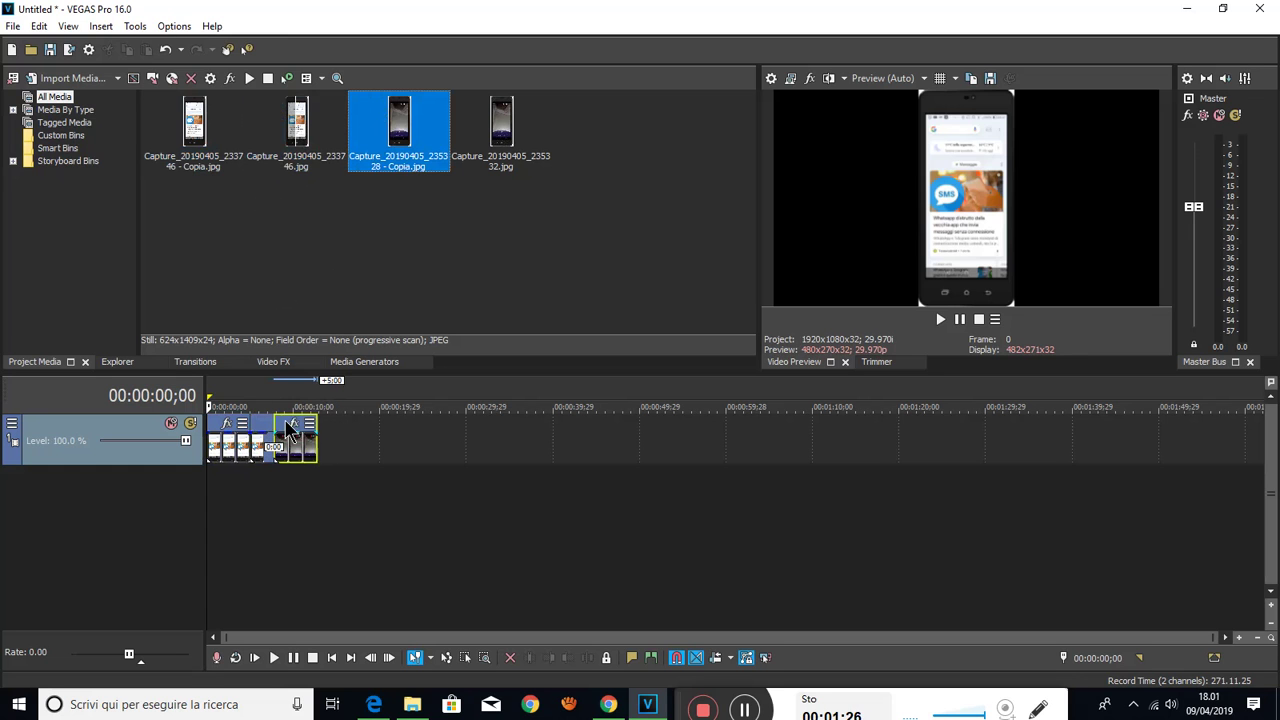
{"action": "left_click", "coordinate": [487, 132]}
{"action": "left_click_drag", "start_coordinate": [478, 112], "coordinate": [330, 426]}
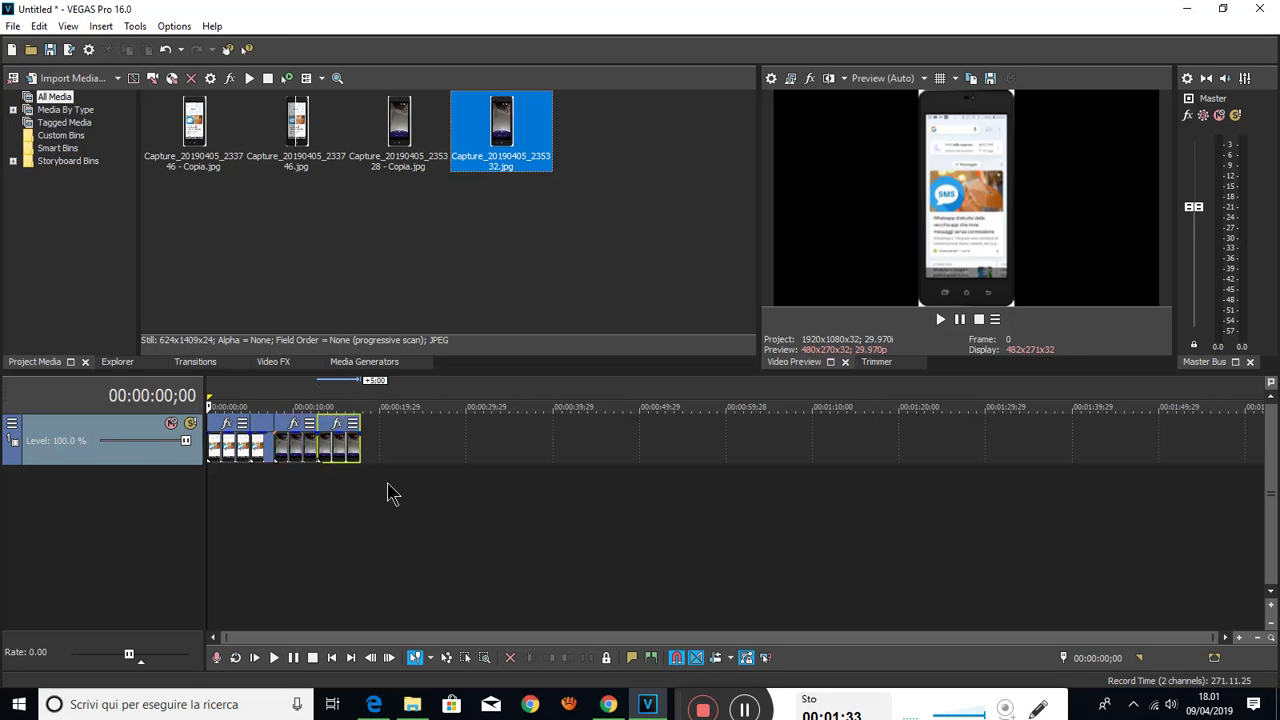
{"action": "left_click", "coordinate": [941, 320]}
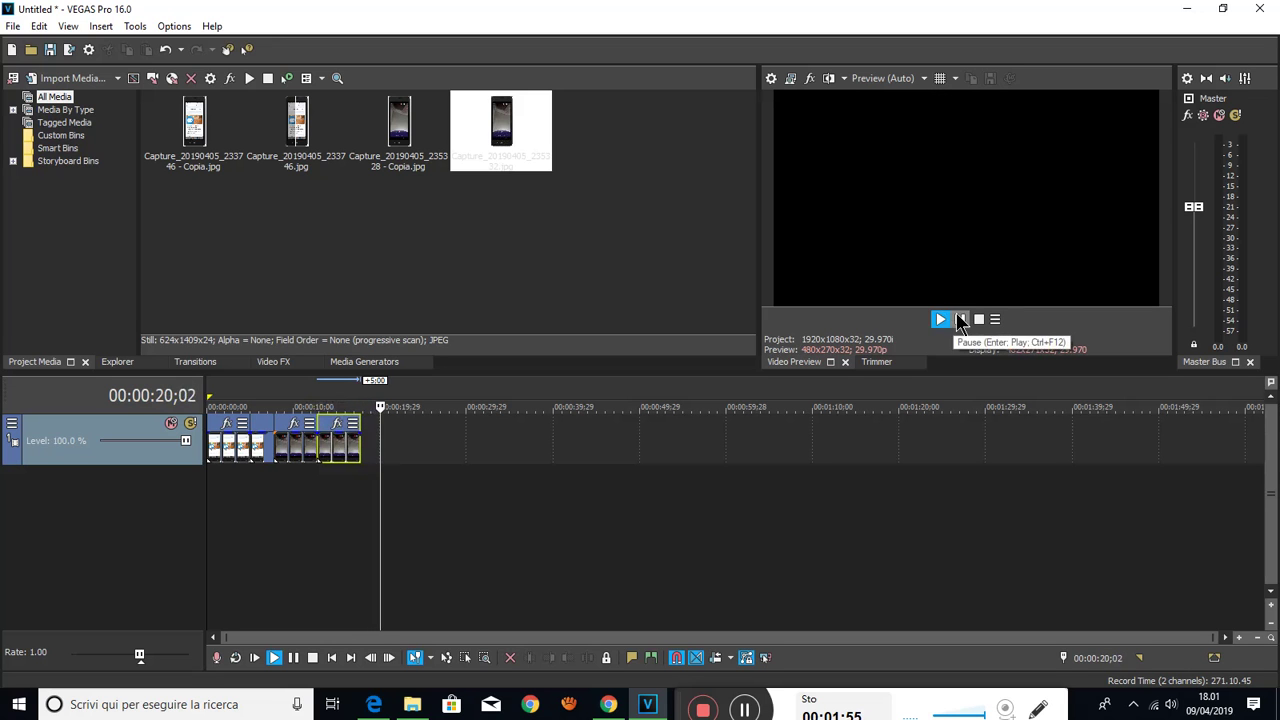
{"action": "left_click", "coordinate": [975, 320]}
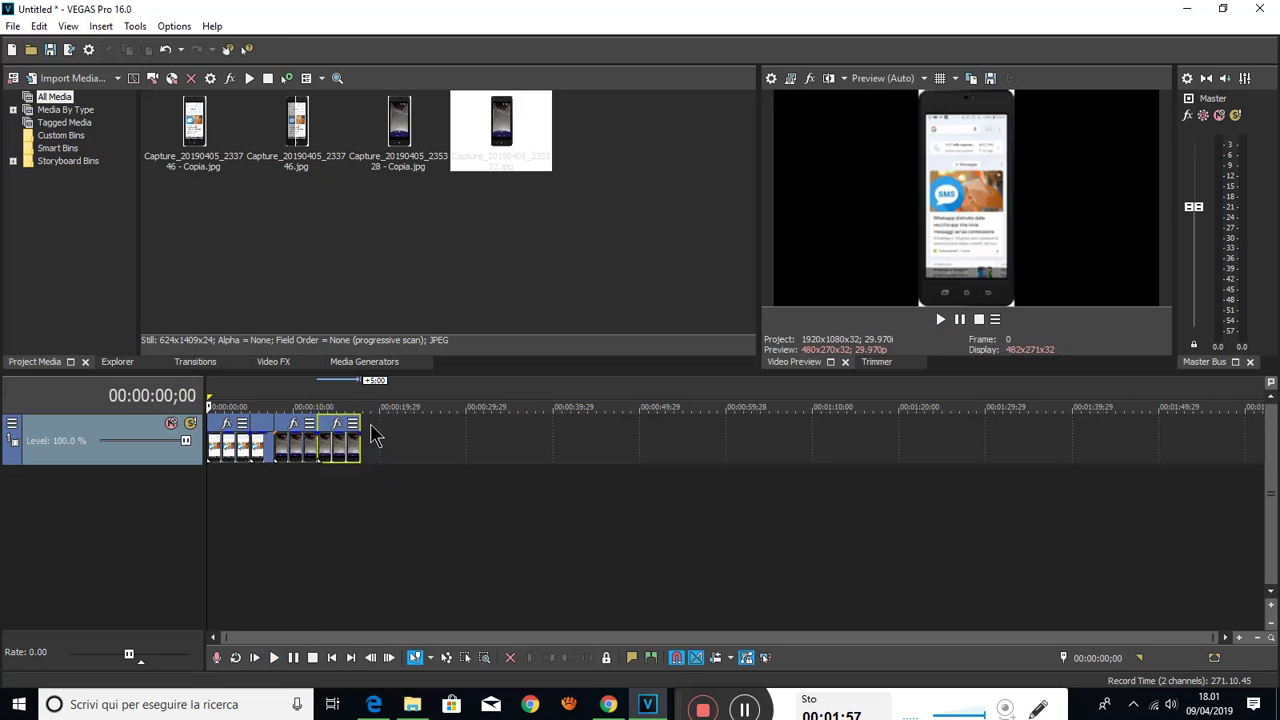
Lengthen the last two images on the timeline, shifting the fourth 22;08 later and ending the third at its start
{"action": "left_click_drag", "start_coordinate": [358, 424], "coordinate": [609, 427]}
{"action": "left_click_drag", "start_coordinate": [322, 430], "coordinate": [517, 430]}
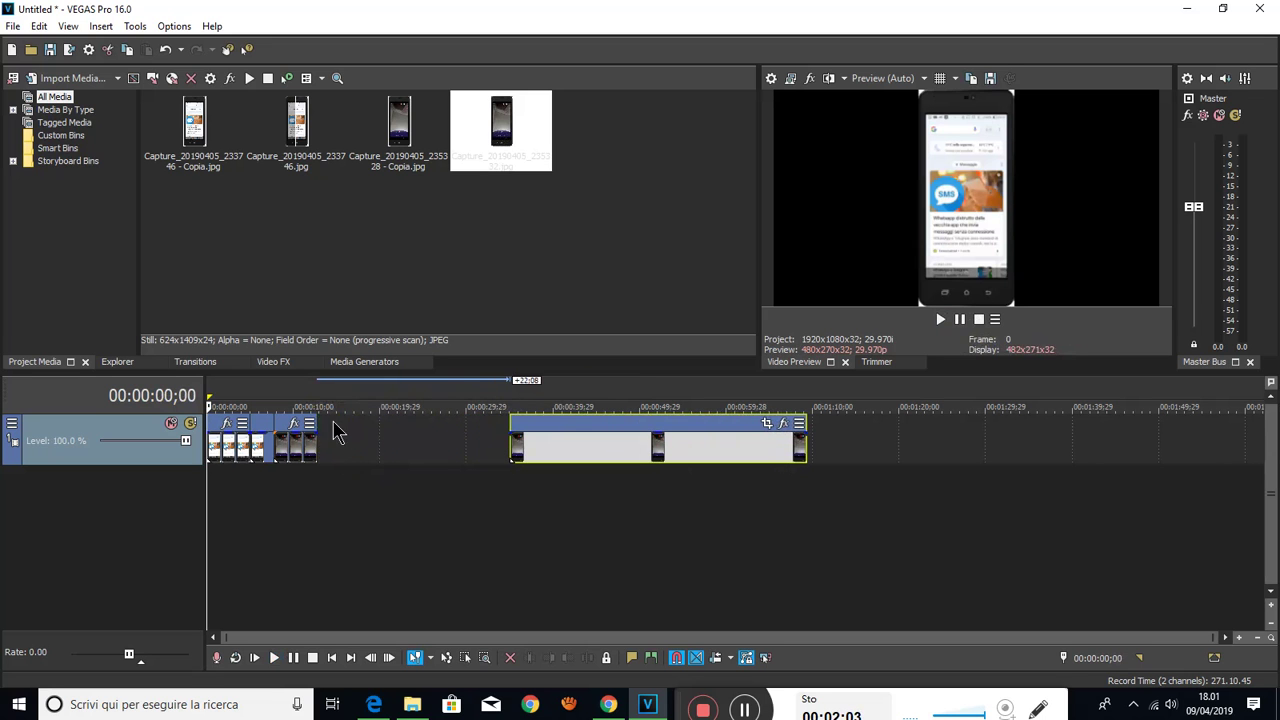
{"action": "left_click_drag", "start_coordinate": [312, 425], "coordinate": [508, 440]}
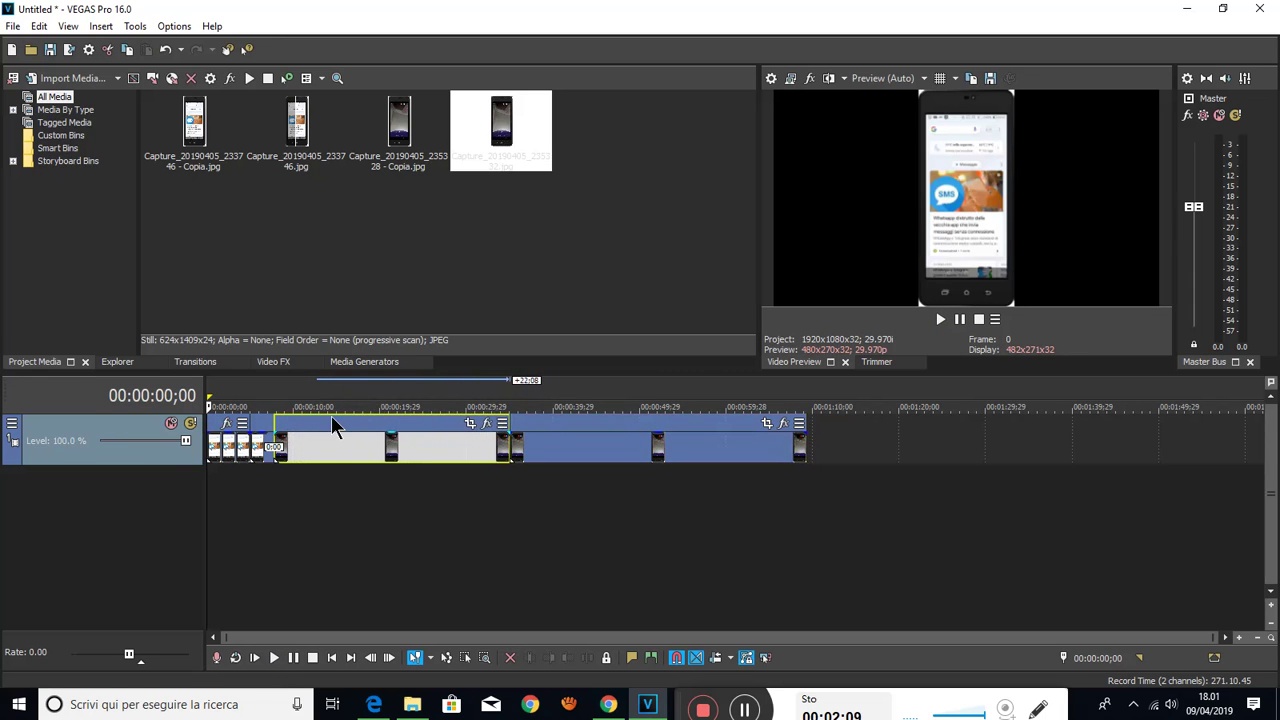
Create crossfades by shifting the third image 4;13 later and extending the second image's end by 7;05, and preview the result
{"action": "left_click_drag", "start_coordinate": [316, 424], "coordinate": [355, 426]}
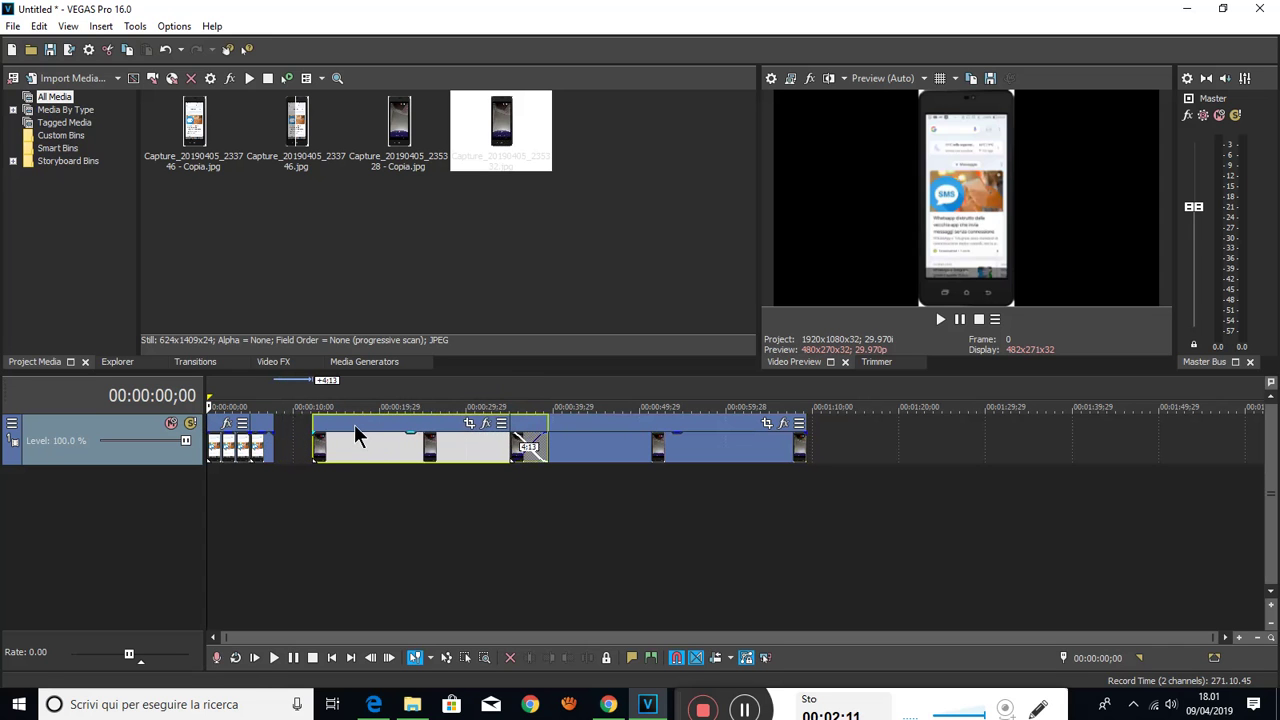
{"action": "left_click_drag", "start_coordinate": [272, 430], "coordinate": [336, 425]}
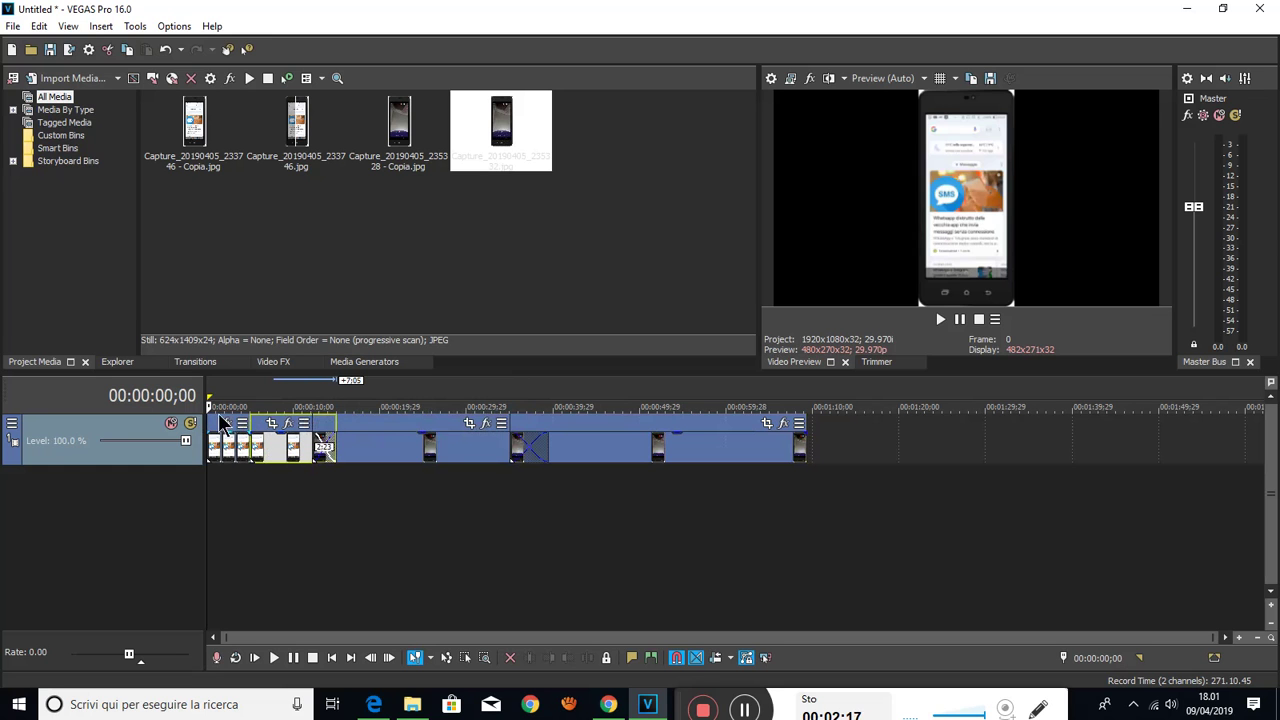
{"action": "left_click", "coordinate": [936, 320]}
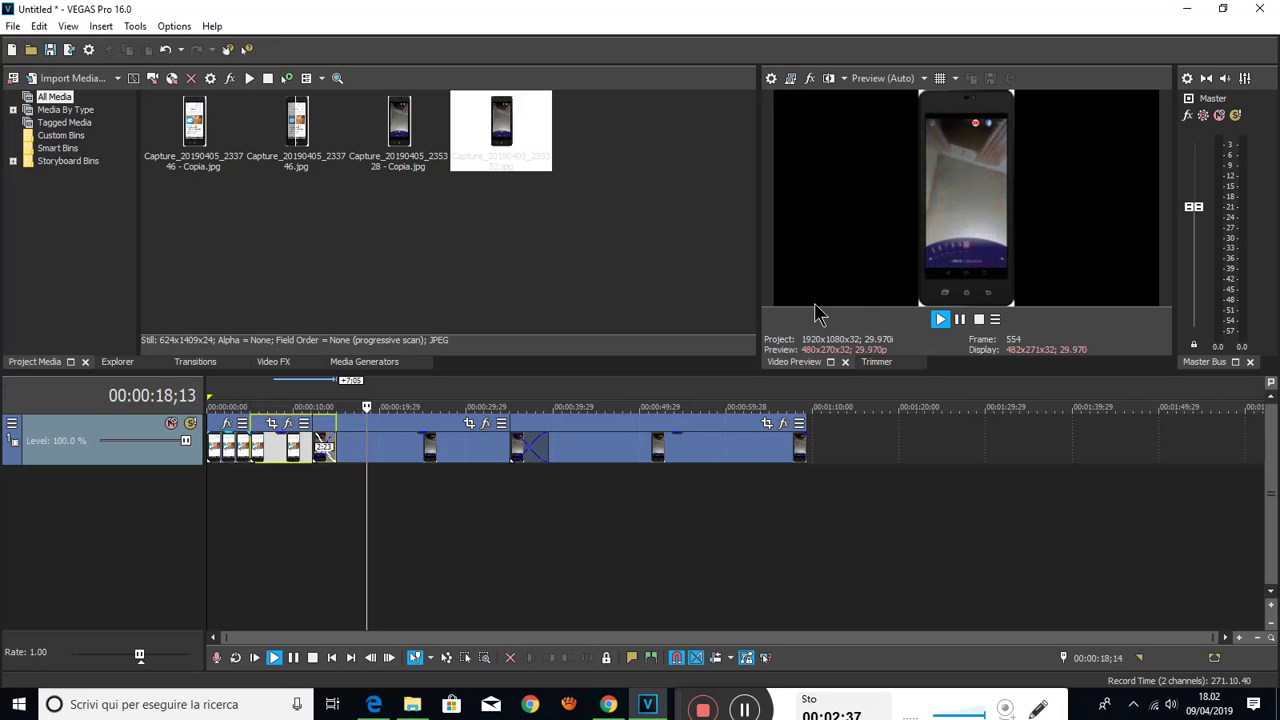
{"action": "left_click", "coordinate": [980, 320]}
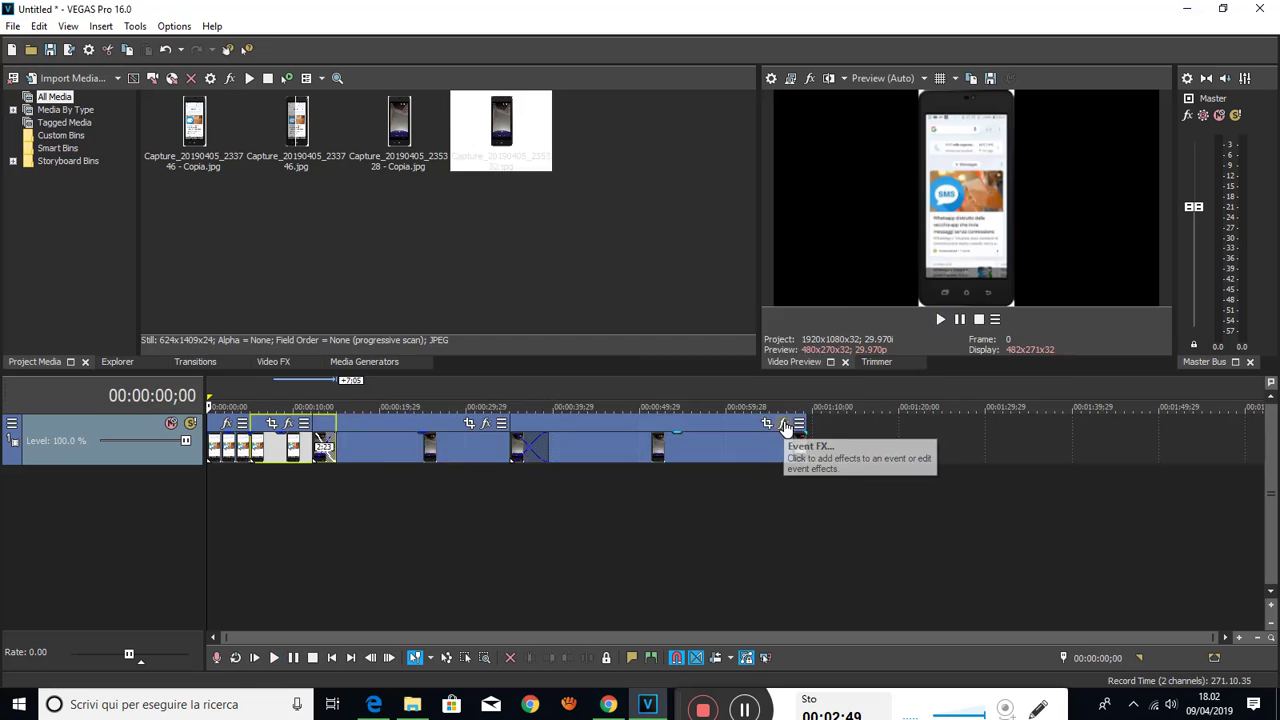
Add the VEGAS Fill Light effect to the last image on the timeline and set its Bias to about 36.05
{"action": "left_click", "coordinate": [786, 426]}
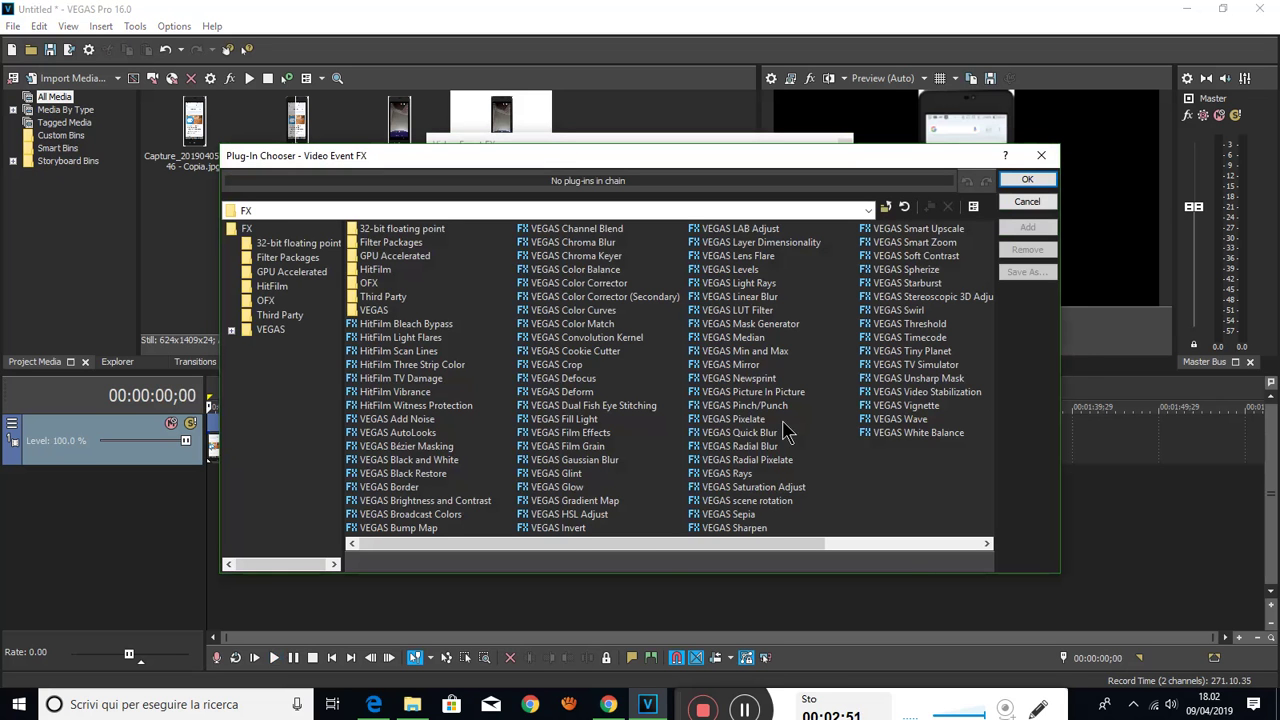
{"action": "left_click", "coordinate": [562, 421]}
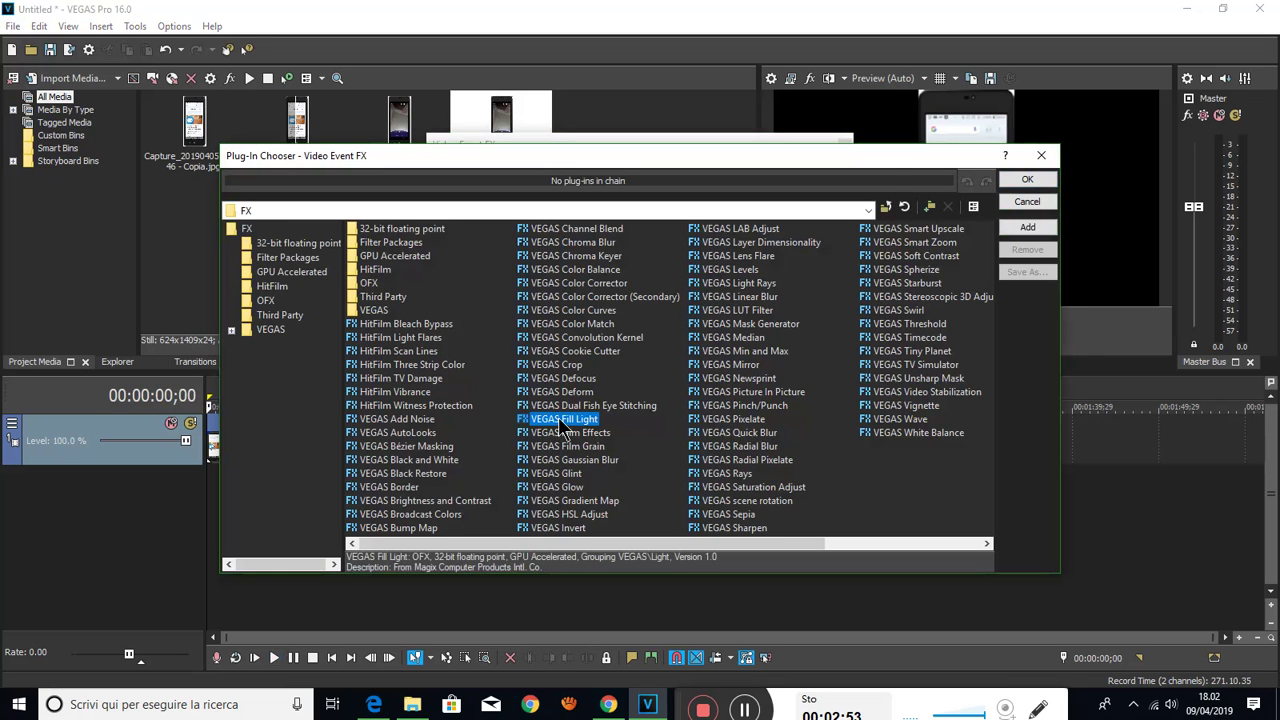
{"action": "left_click", "coordinate": [1041, 186]}
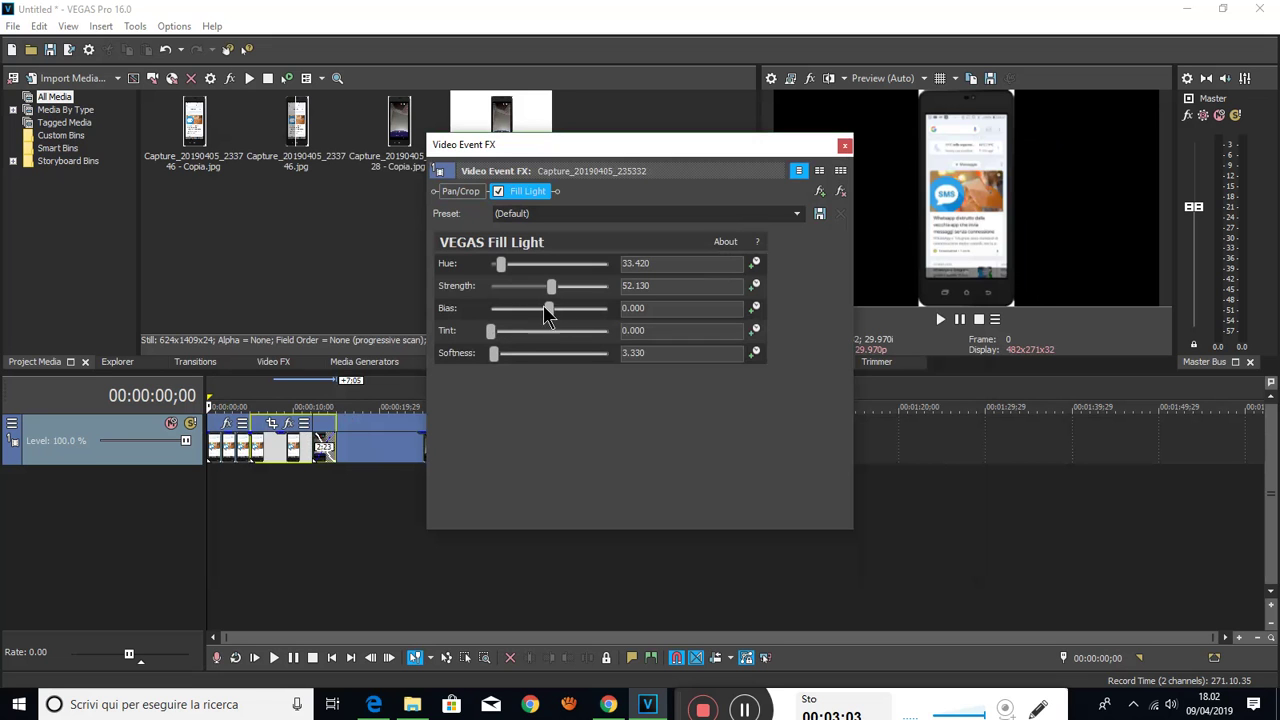
{"action": "left_click_drag", "start_coordinate": [549, 310], "coordinate": [565, 310]}
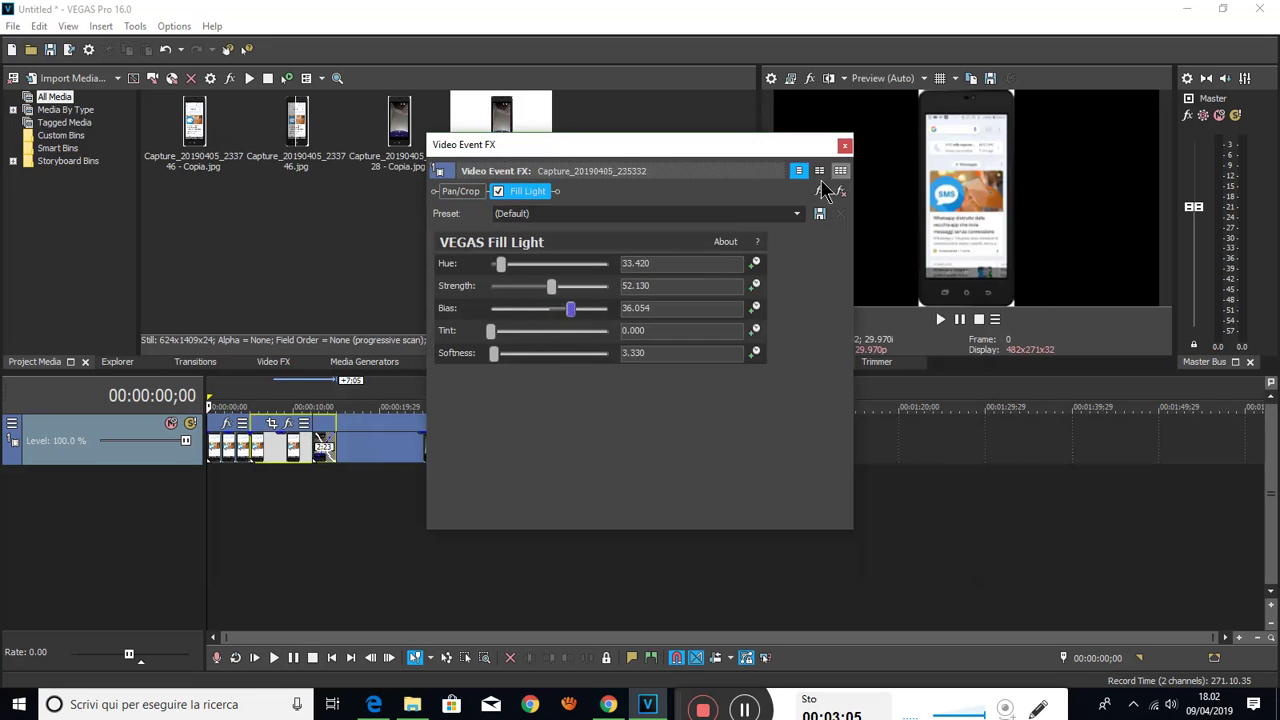
Enable animation of the Fill Light Bias, check its keyframes as curves and lanes, and close the effect settings
{"action": "left_click", "coordinate": [756, 310]}
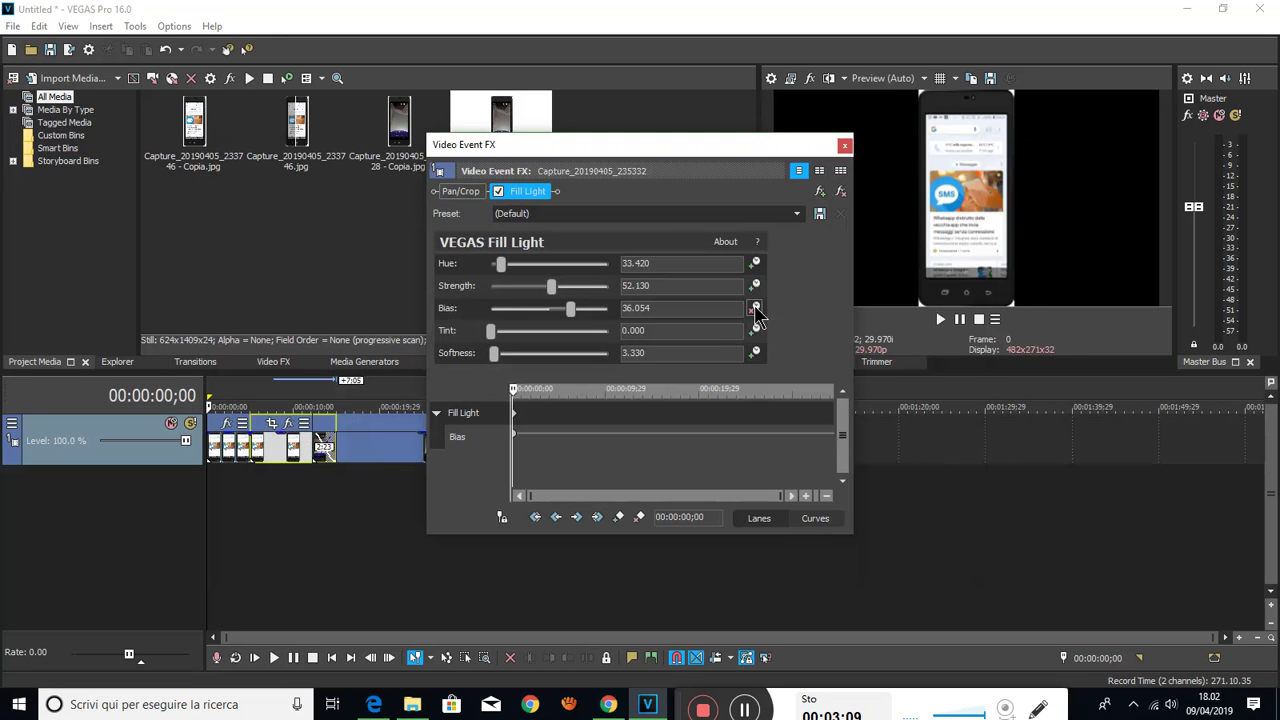
{"action": "left_click", "coordinate": [815, 519]}
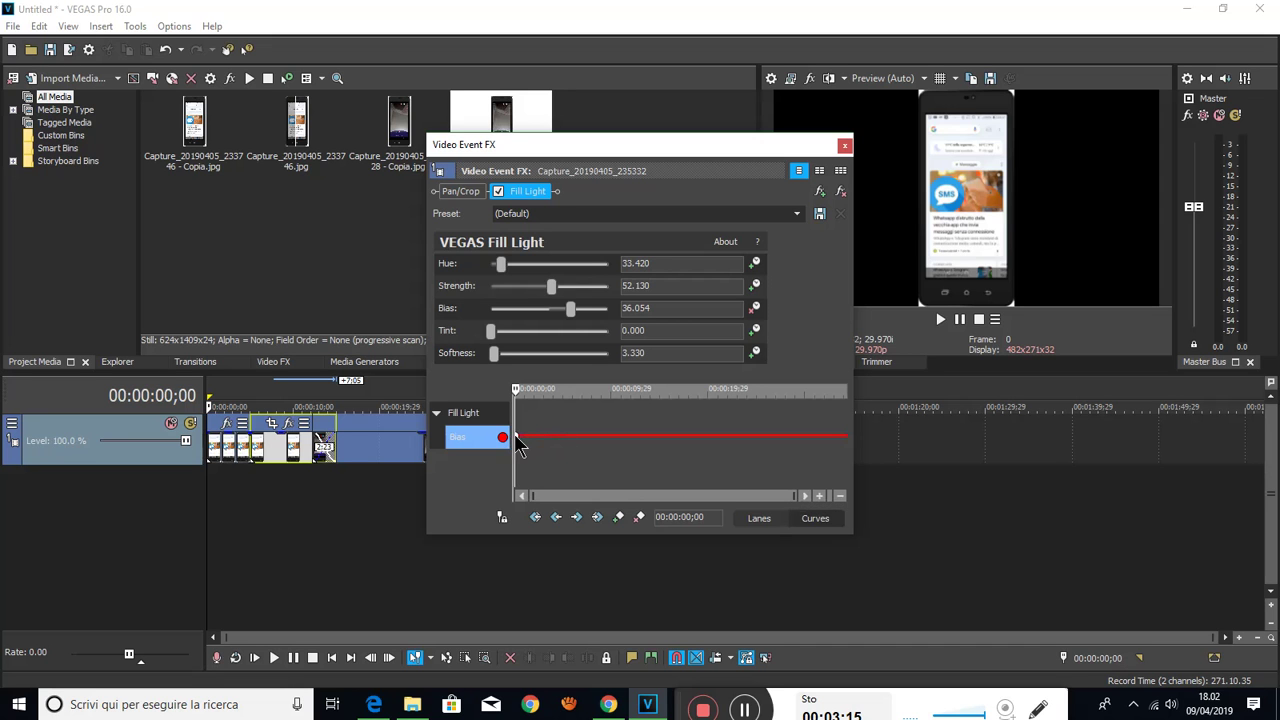
{"action": "mouse_move", "coordinate": [513, 434]}
{"action": "left_mouse_down"}
{"action": "mouse_move", "coordinate": [608, 435]}
{"action": "mouse_move", "coordinate": [474, 437]}
{"action": "mouse_move", "coordinate": [510, 437]}
{"action": "left_mouse_up"}
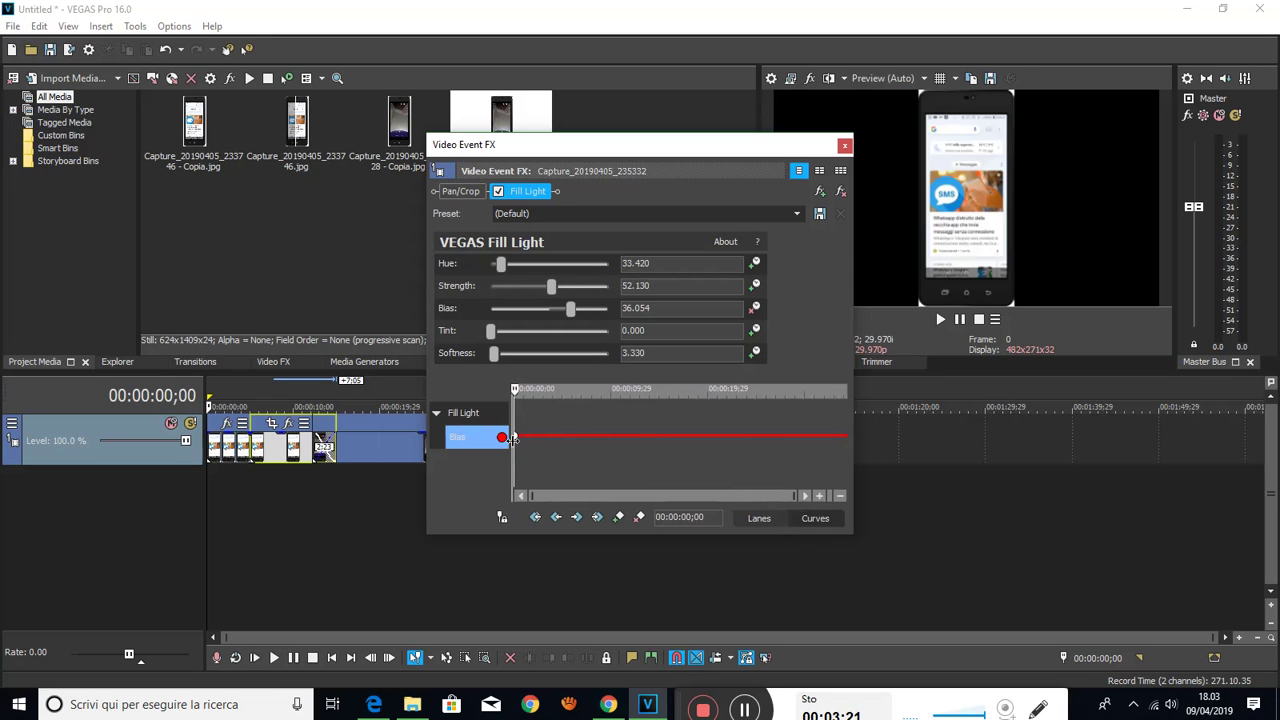
{"action": "left_click", "coordinate": [766, 522]}
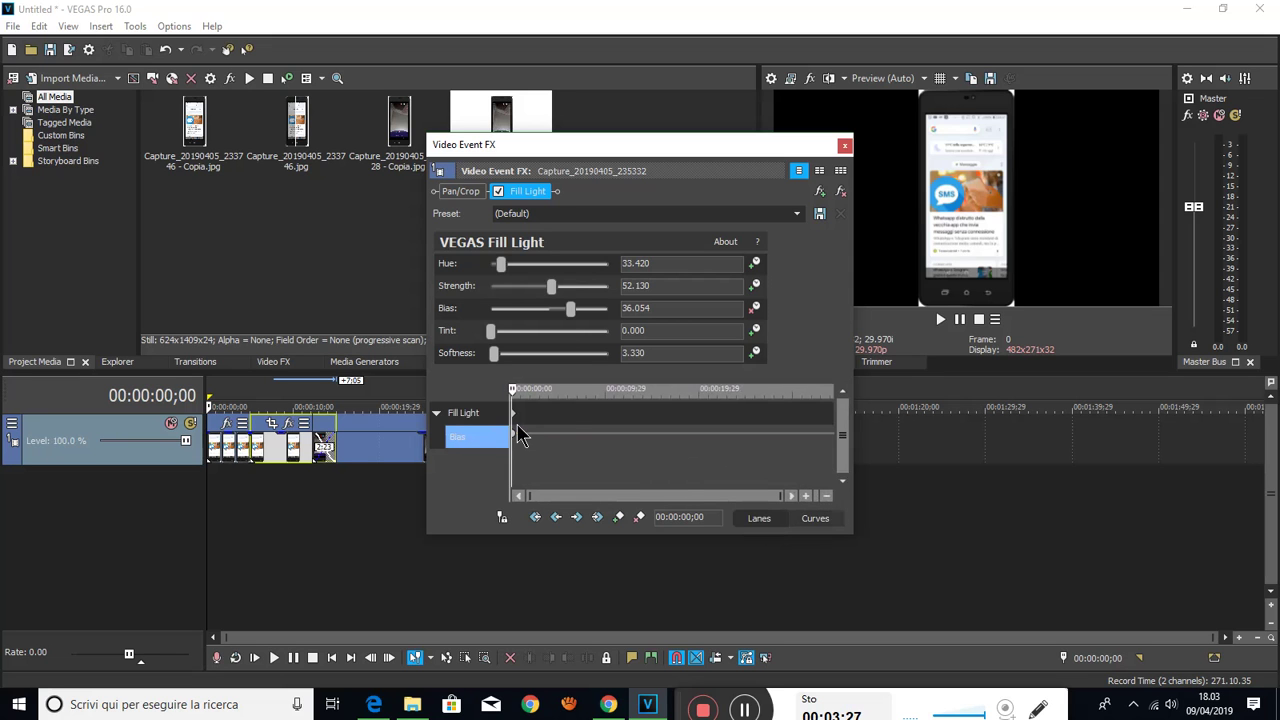
{"action": "left_click_drag", "start_coordinate": [511, 413], "coordinate": [522, 413]}
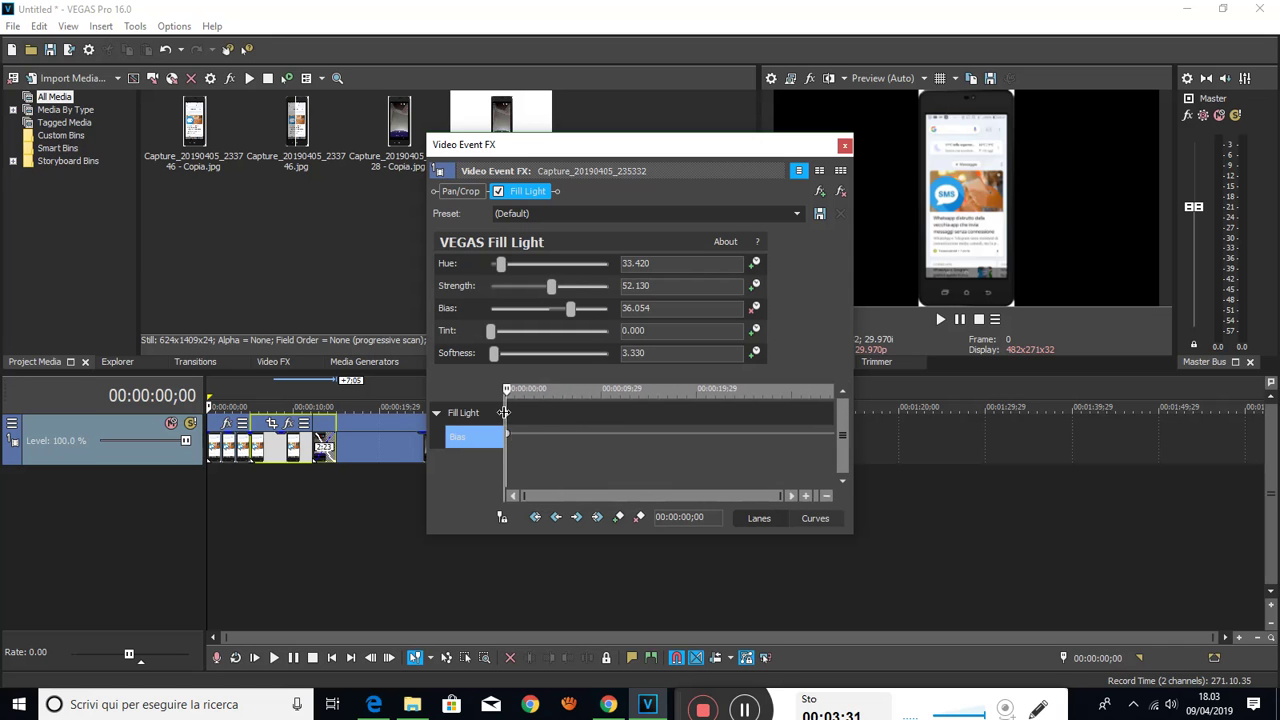
{"action": "left_click", "coordinate": [845, 145]}
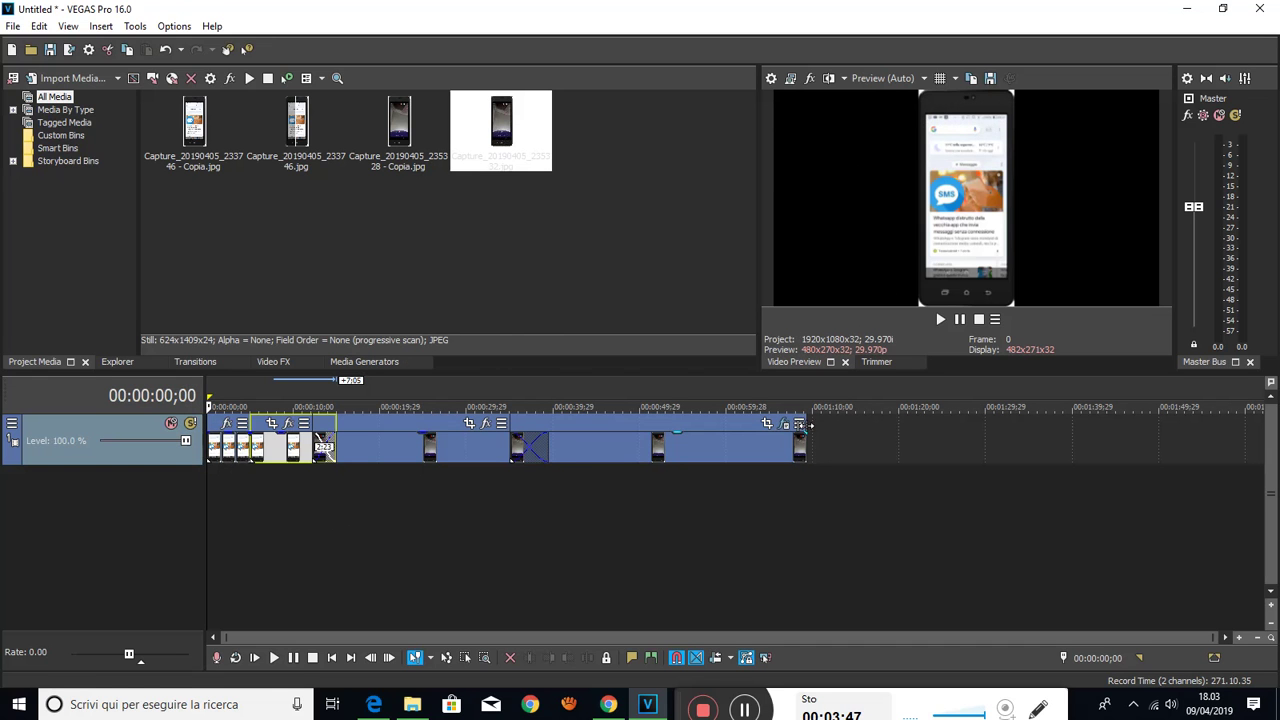
Shift the last image 30;23 later and extend the third image's end by 33;13 to crossfade into it, placing the playhead within the overlap
{"action": "left_click", "coordinate": [600, 428]}
{"action": "left_click_drag", "start_coordinate": [601, 424], "coordinate": [844, 428]}
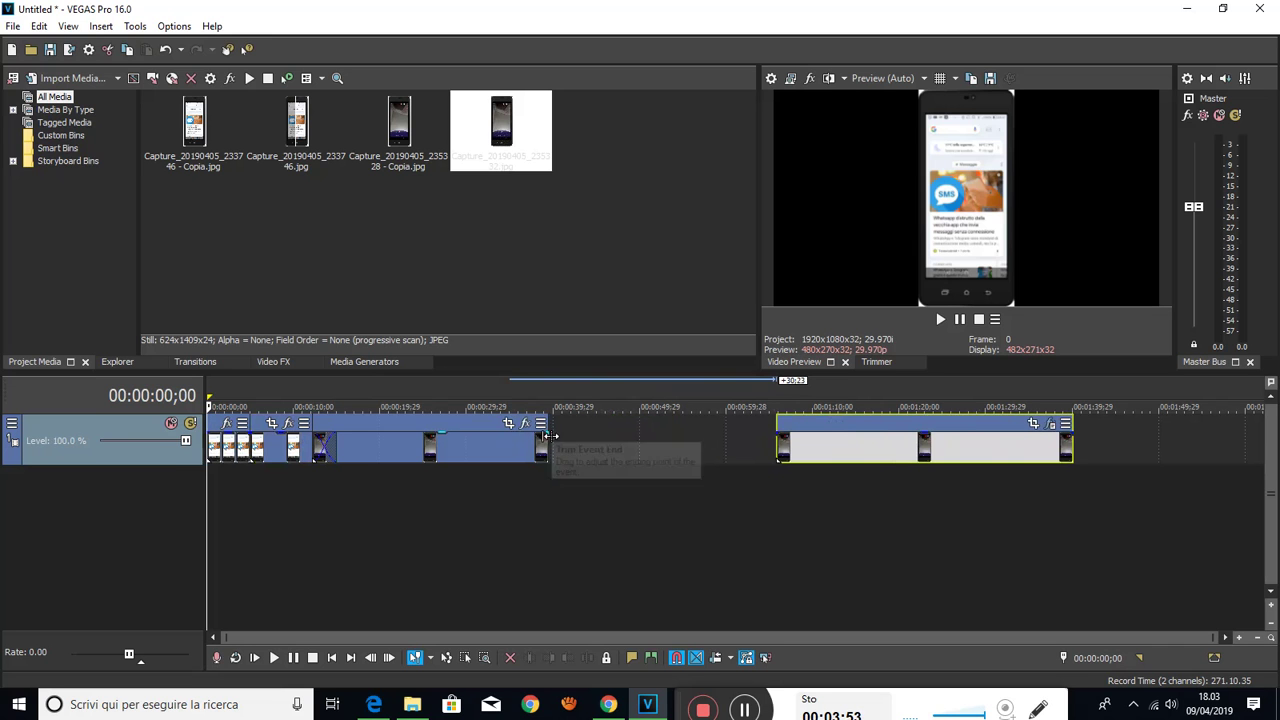
{"action": "left_click_drag", "start_coordinate": [548, 436], "coordinate": [838, 461]}
{"action": "left_click", "coordinate": [799, 523]}
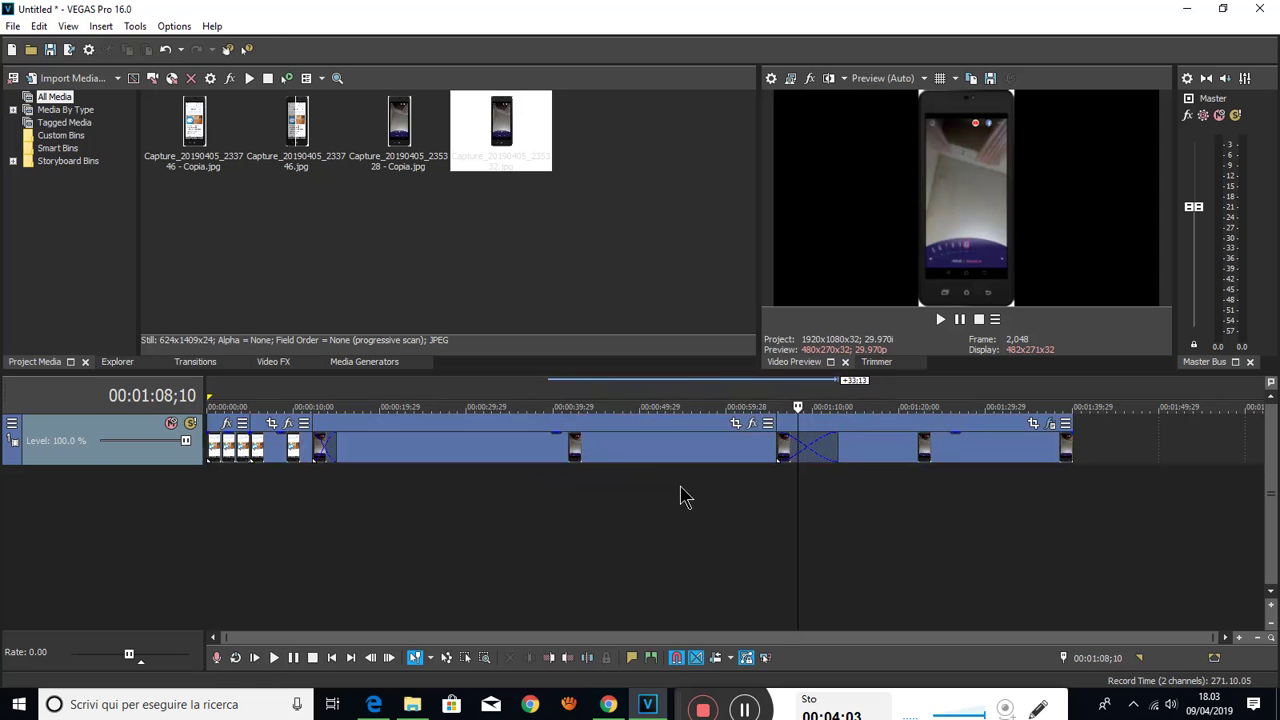
{"action": "left_click", "coordinate": [492, 440]}
{"action": "left_click_drag", "start_coordinate": [552, 437], "coordinate": [305, 440]}
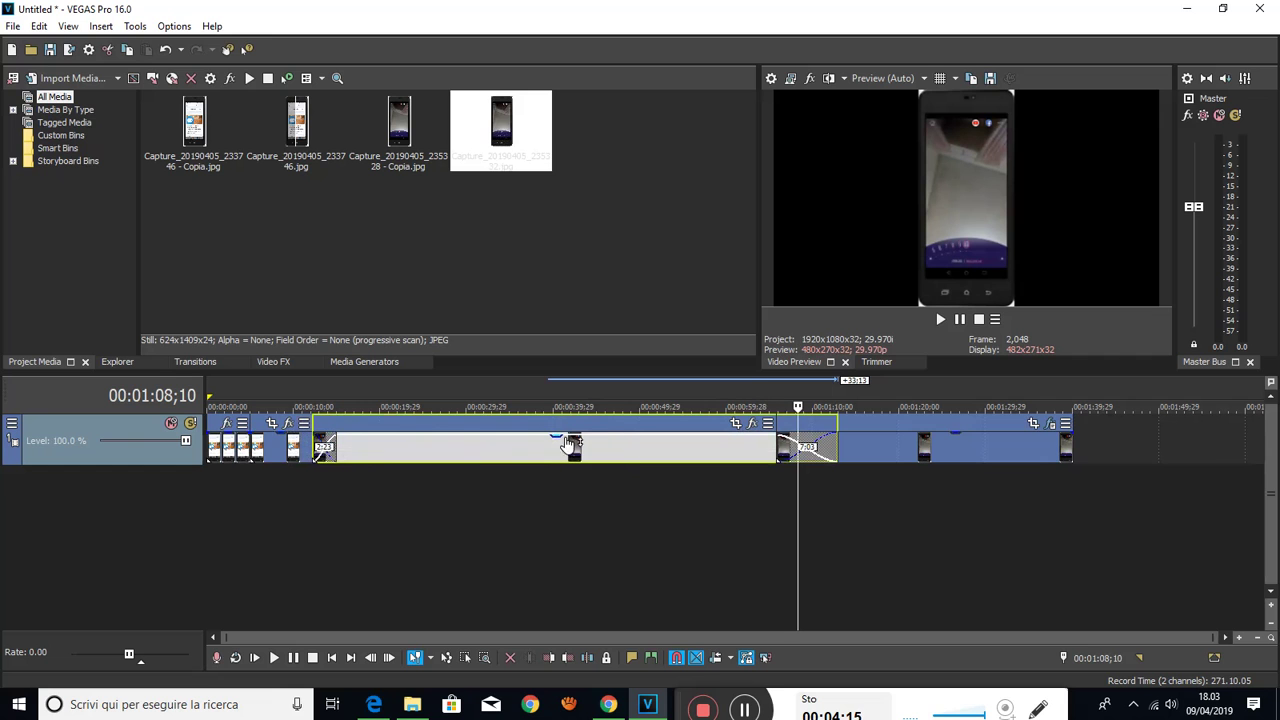
Add the VEGAS Radial Pixelate effect to the first image, keep its type Radial, and raise its Strength
{"action": "left_click", "coordinate": [226, 425]}
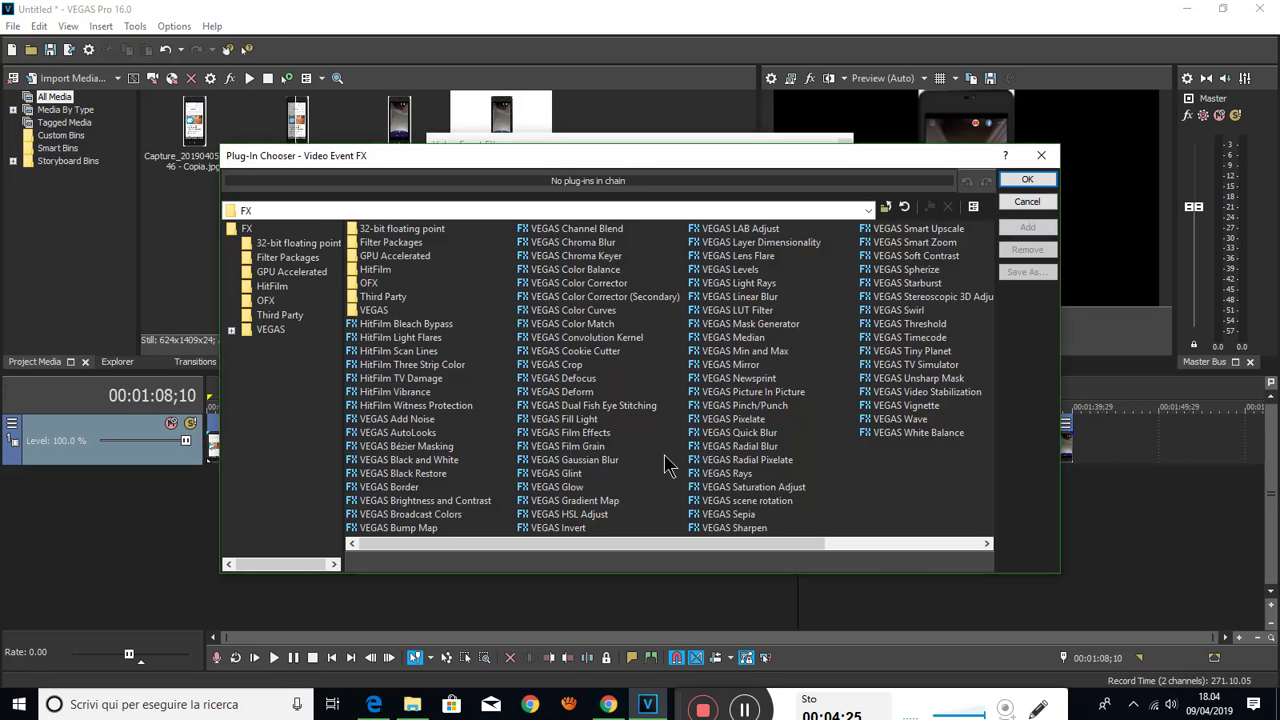
{"action": "left_click", "coordinate": [733, 461]}
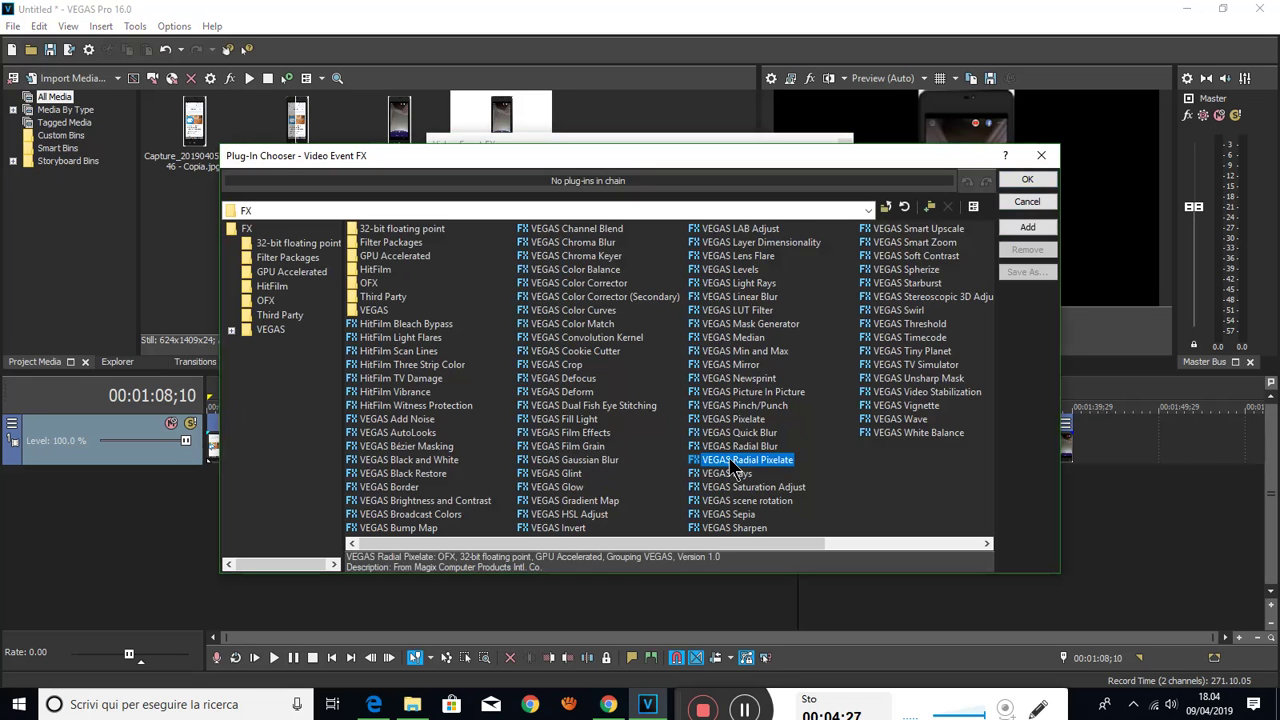
{"action": "double_click", "coordinate": [733, 463]}
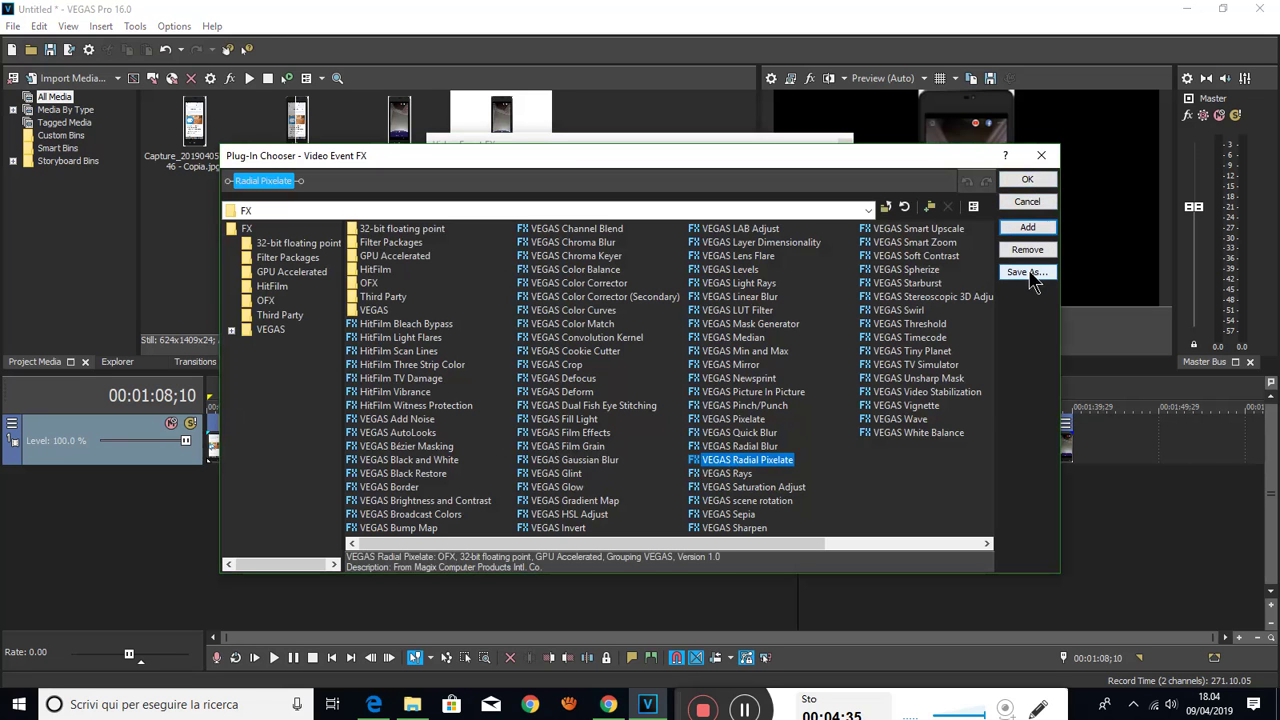
{"action": "left_click", "coordinate": [1026, 184]}
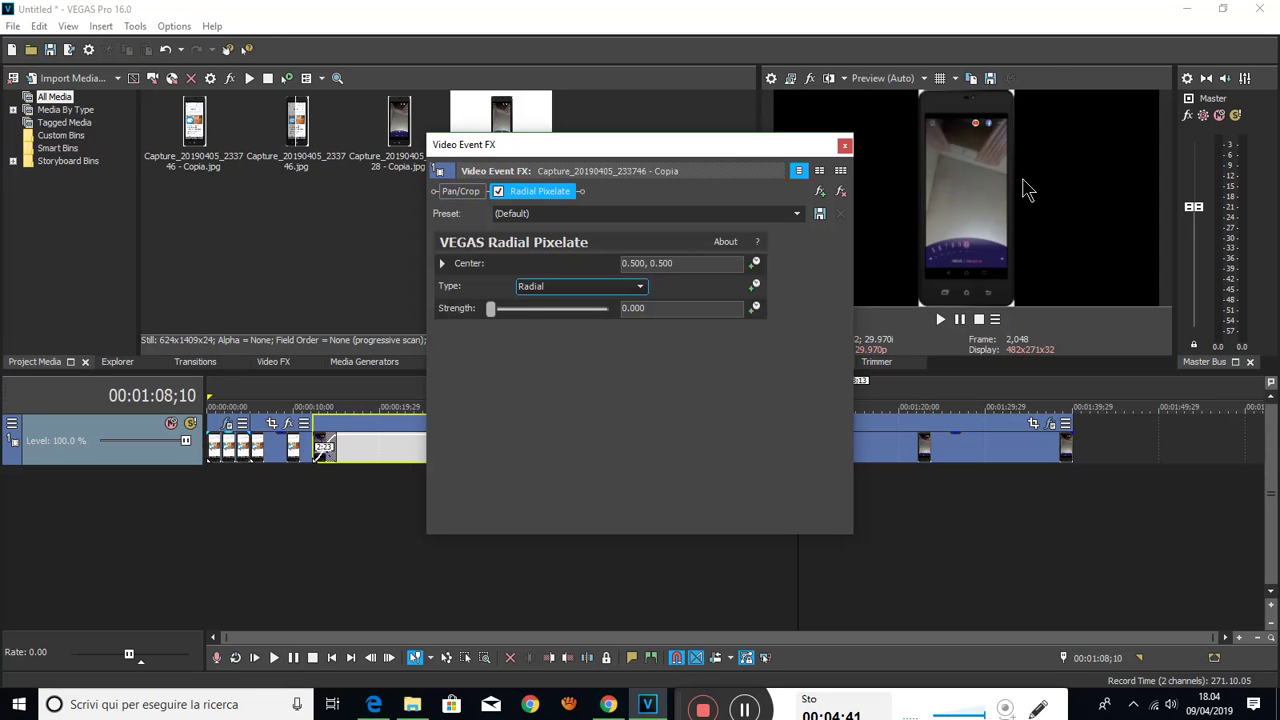
{"action": "left_click", "coordinate": [586, 288]}
{"action": "left_click", "coordinate": [586, 293]}
{"action": "left_click_drag", "start_coordinate": [508, 311], "coordinate": [543, 316]}
{"action": "left_click", "coordinate": [845, 147]}
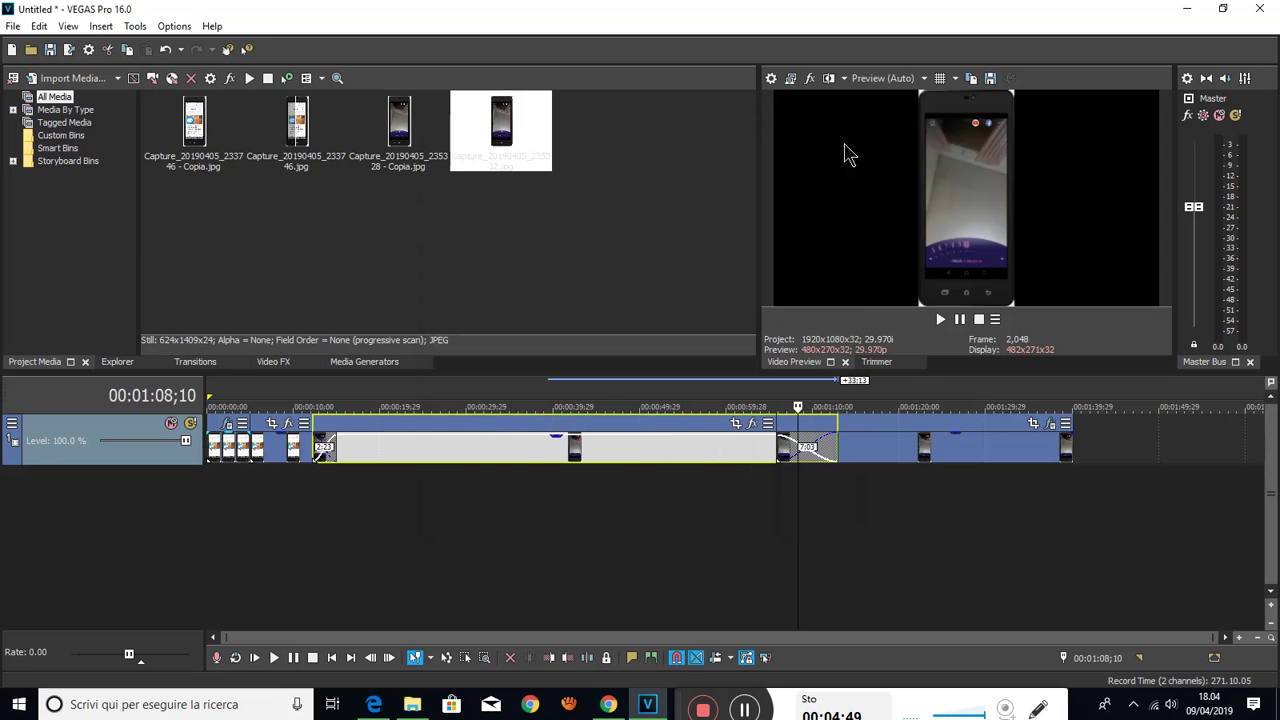
Preview the Radial Pixelate effect by playing the beginning of the slideshow, first from 1;00 and again from 2;12
{"action": "left_click_drag", "start_coordinate": [797, 407], "coordinate": [735, 407]}
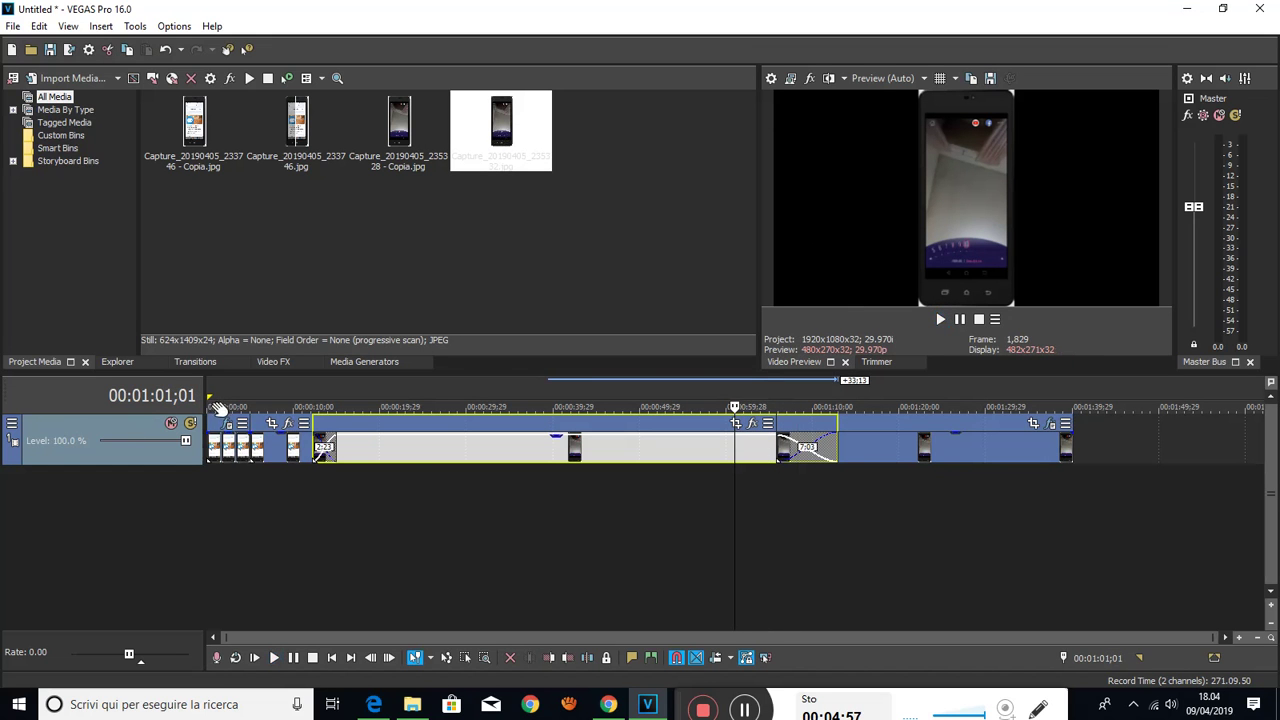
{"action": "left_click", "coordinate": [218, 400]}
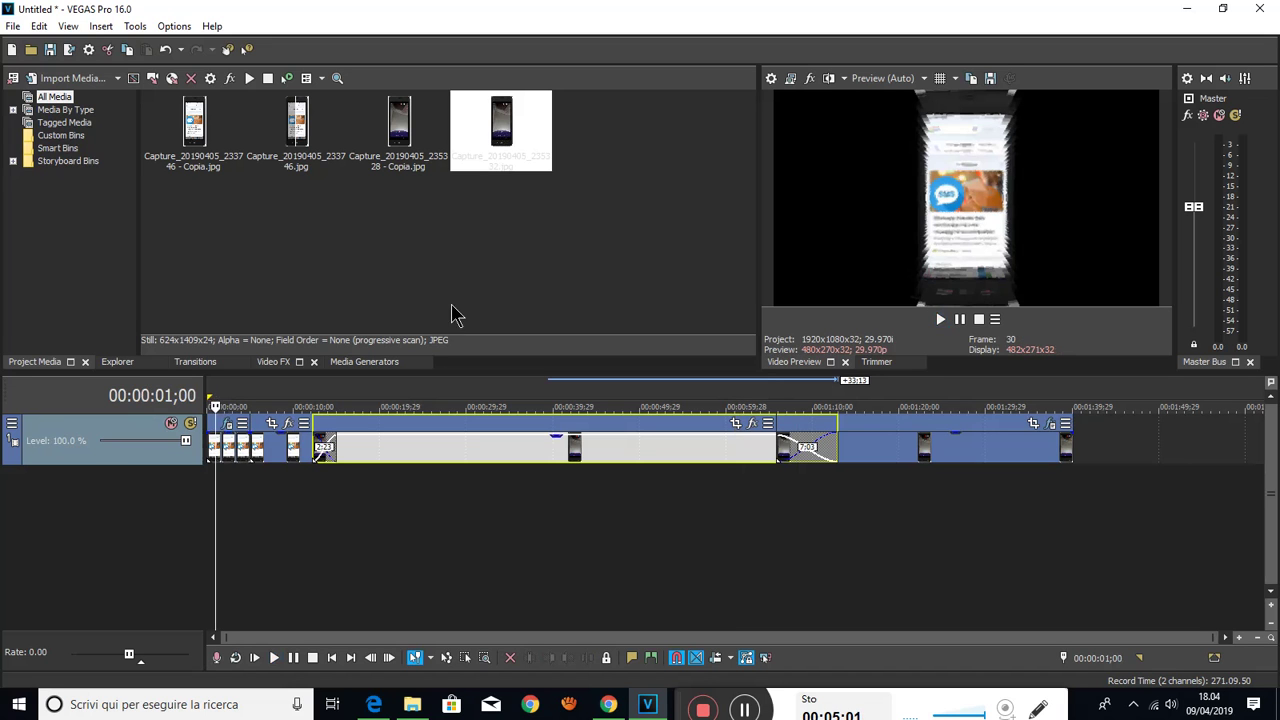
{"action": "left_click", "coordinate": [941, 319]}
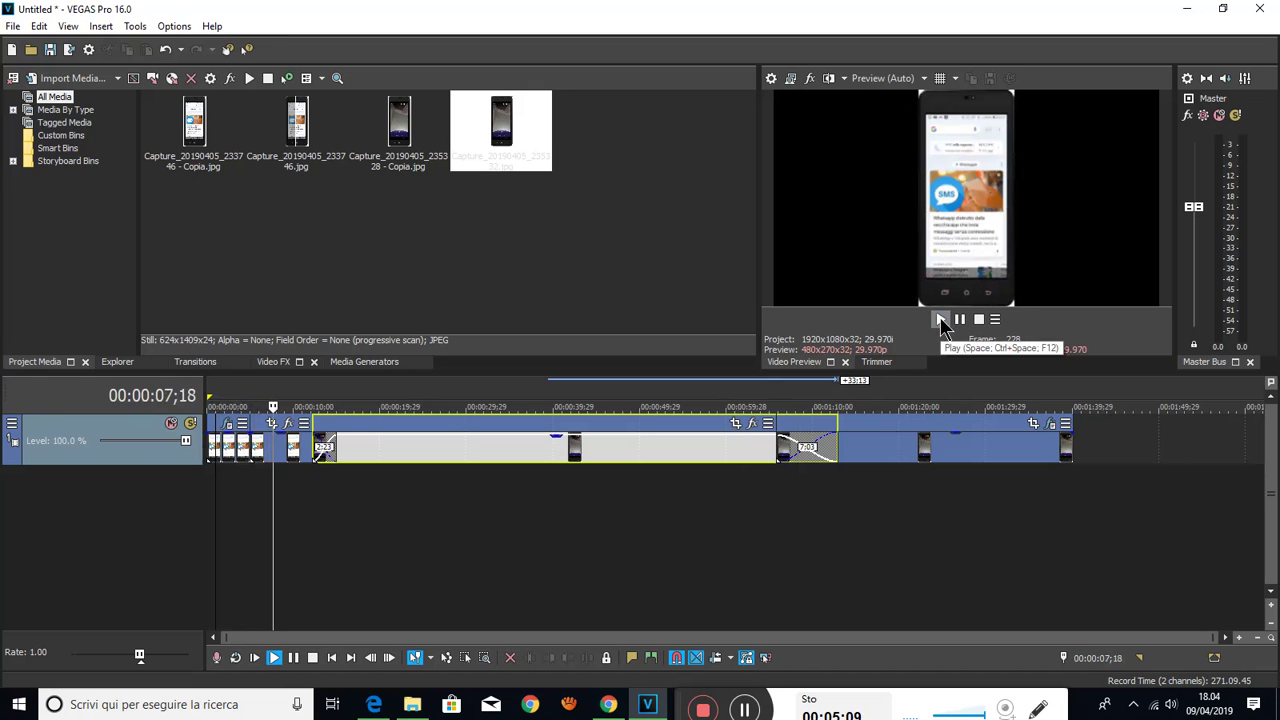
{"action": "left_click", "coordinate": [960, 320]}
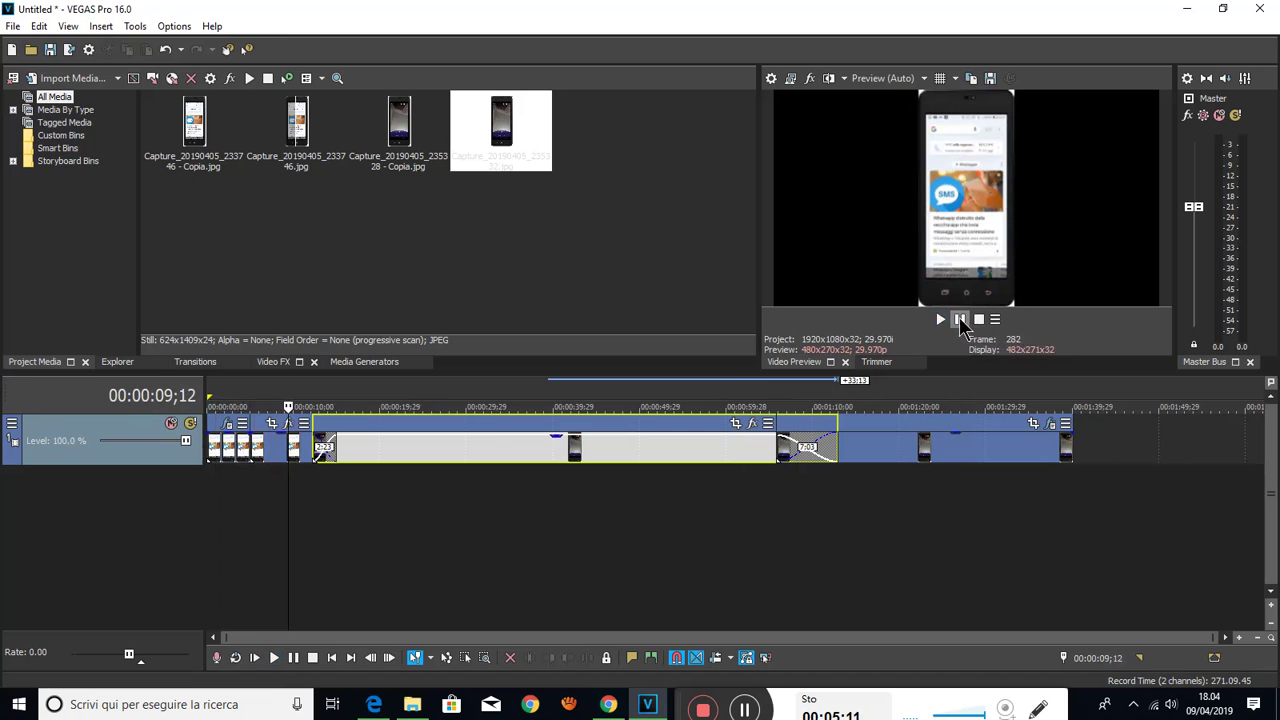
{"action": "left_click", "coordinate": [229, 407]}
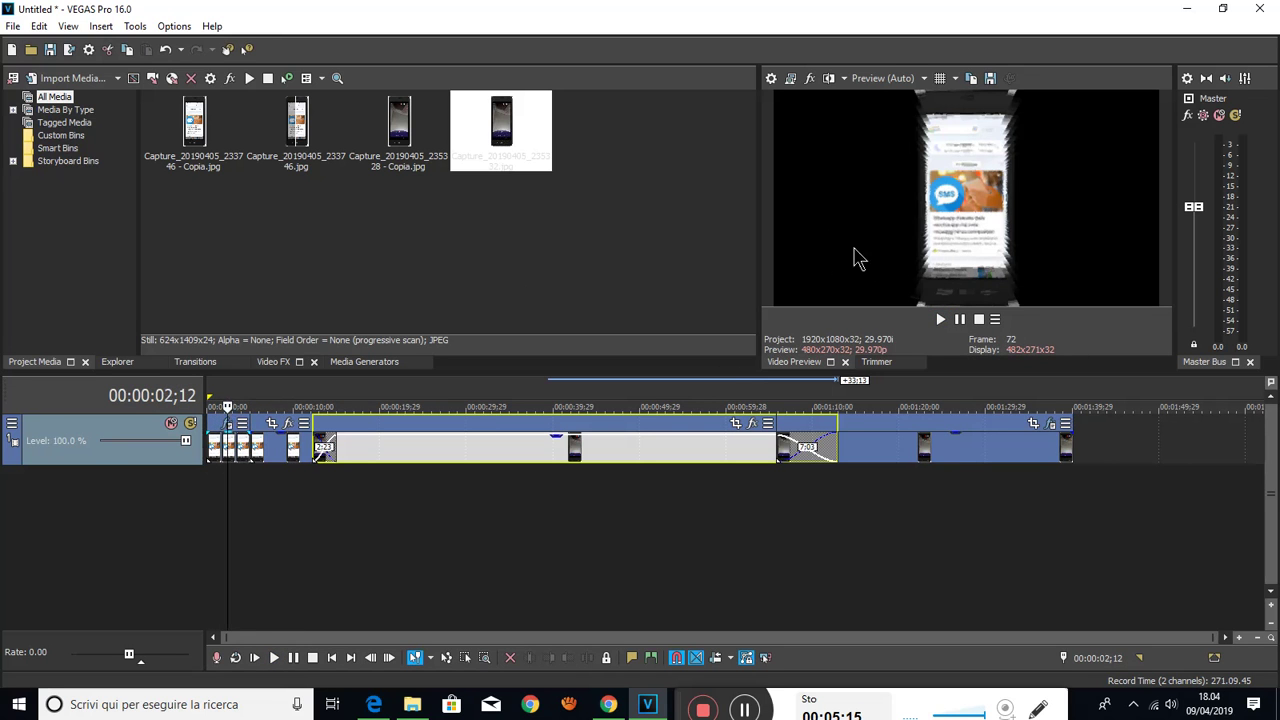
{"action": "left_click", "coordinate": [940, 319]}
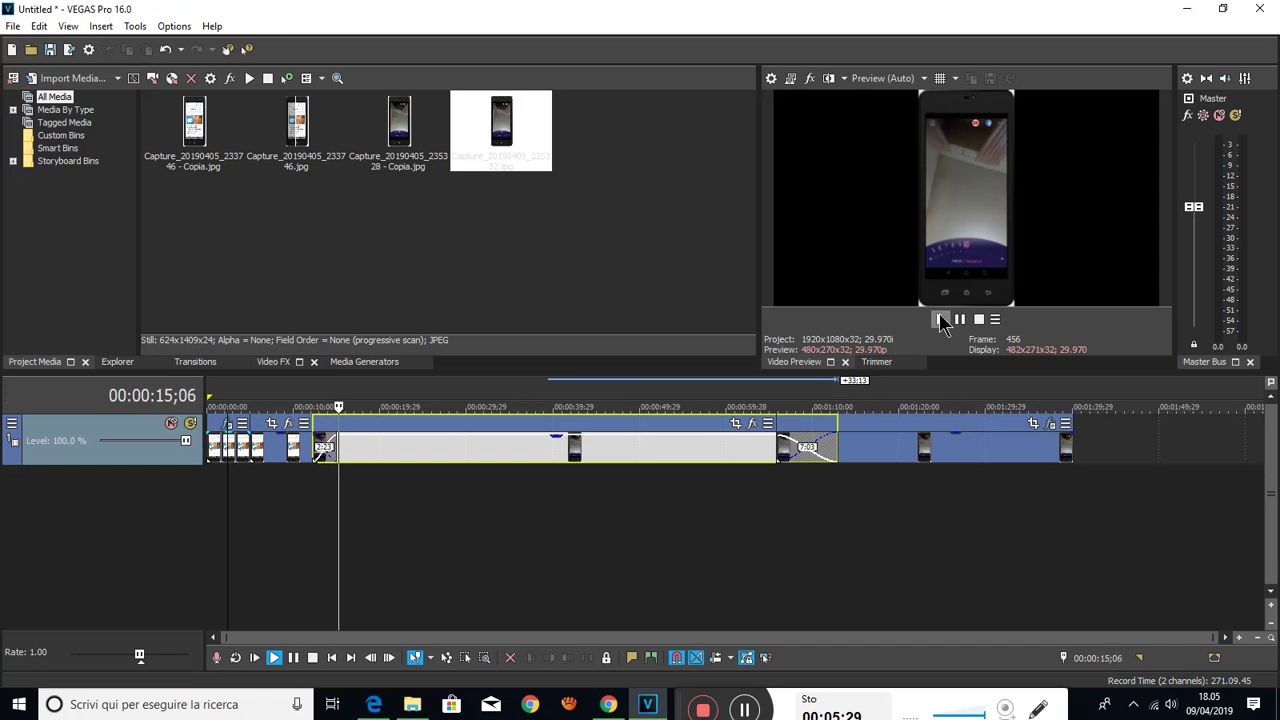
{"action": "left_click", "coordinate": [981, 320]}
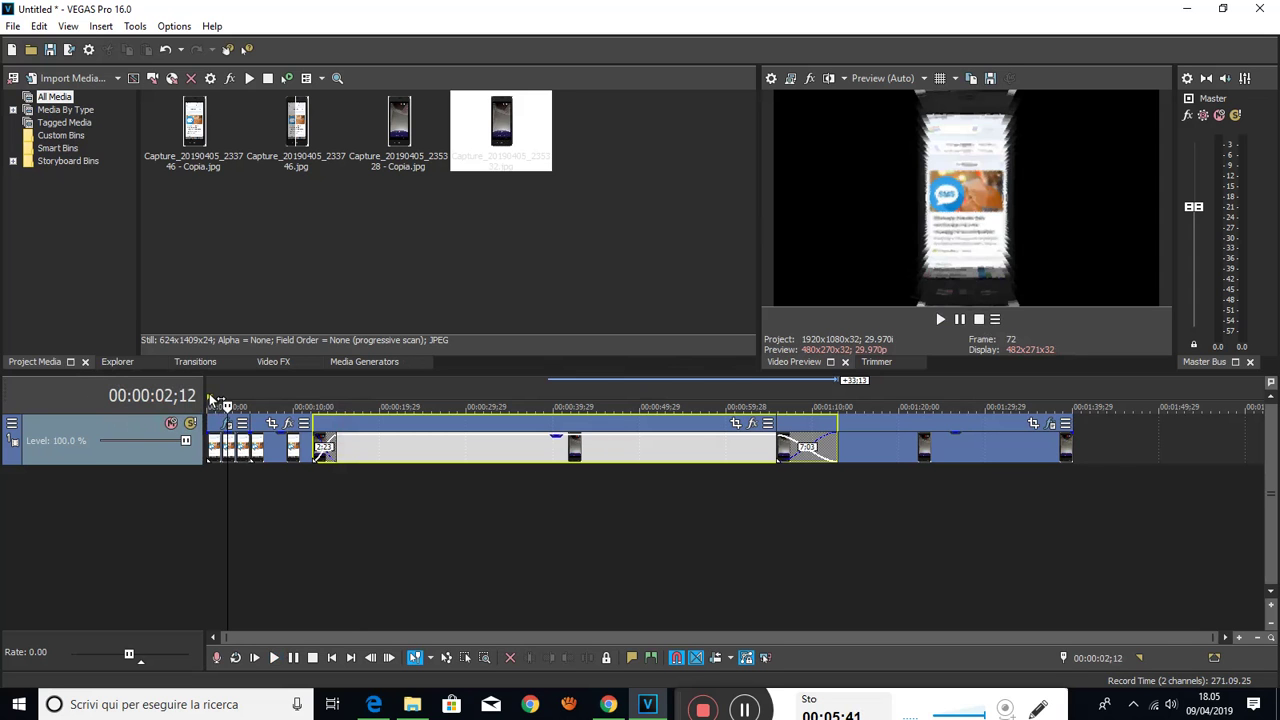
Set the loop region over the entire slideshow, from the start to 1:40;04
{"action": "left_click_drag", "start_coordinate": [212, 398], "coordinate": [1072, 444]}
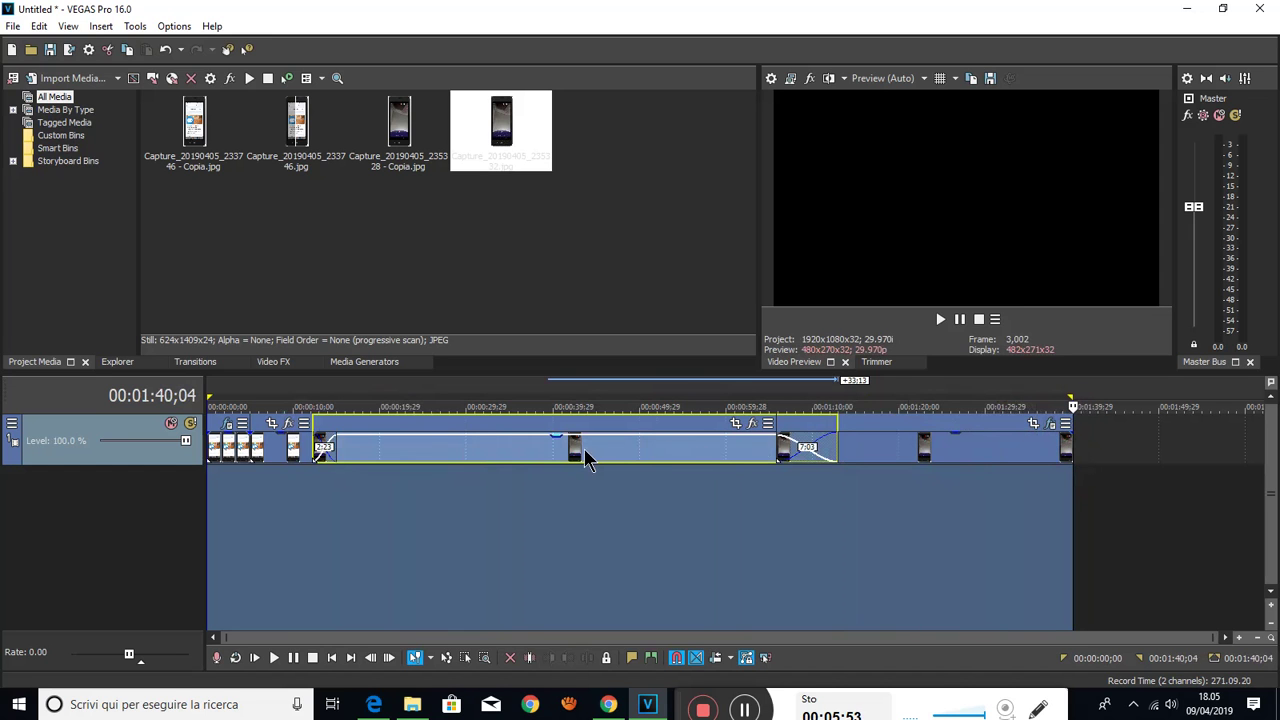
{"action": "left_click", "coordinate": [590, 503]}
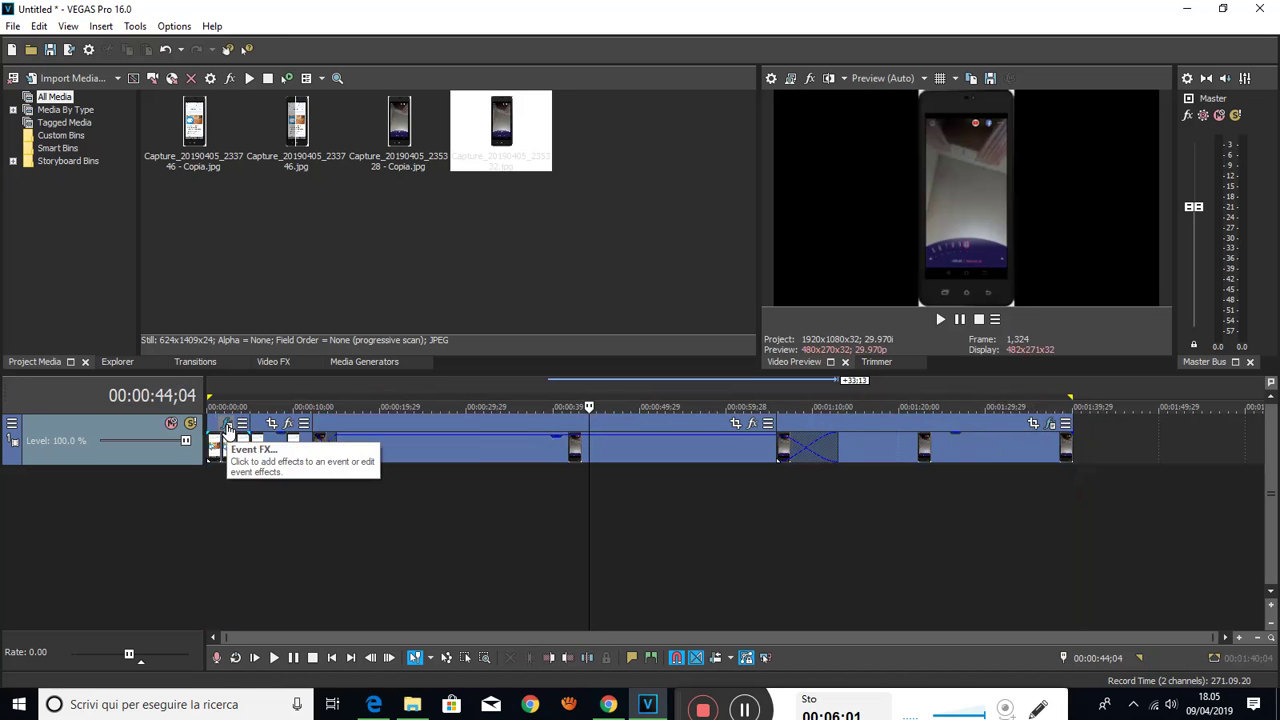
Place the playhead at 29;00 on the third image and add the VEGAS Sharpen effect with an Amount of about 0.810
{"action": "left_click", "coordinate": [457, 430]}
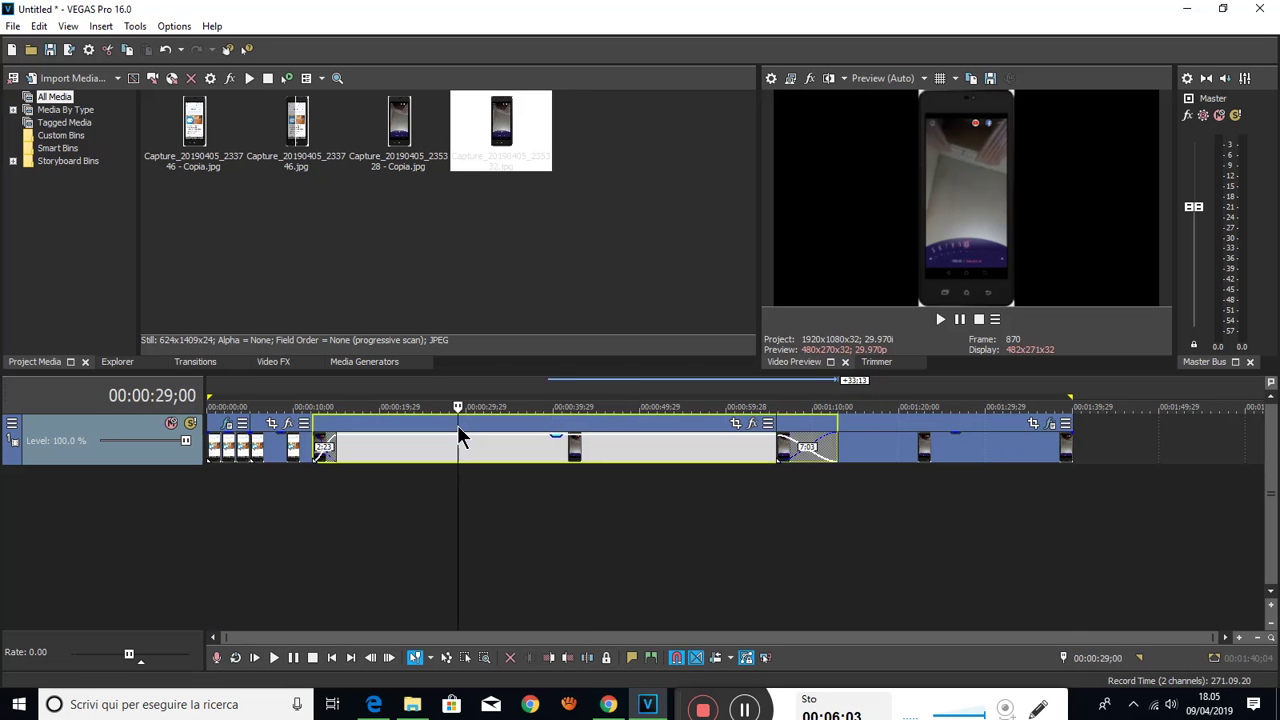
{"action": "left_click", "coordinate": [755, 425]}
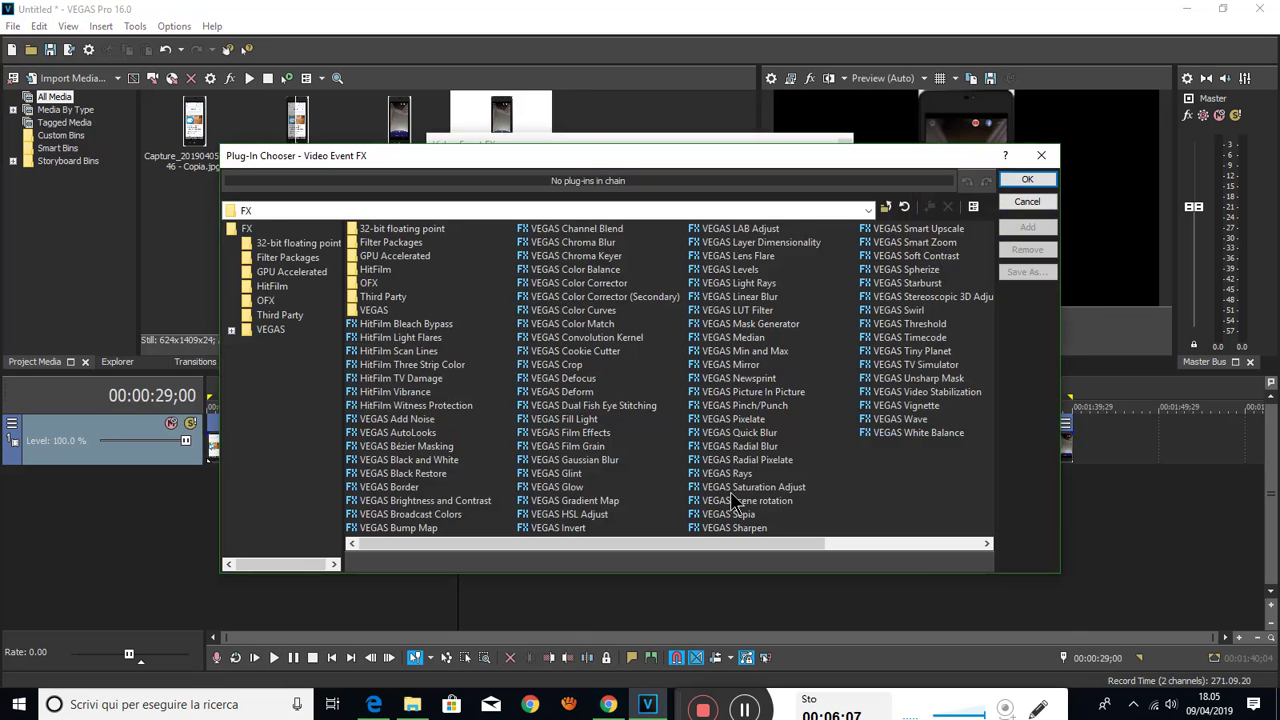
{"action": "left_click", "coordinate": [729, 527]}
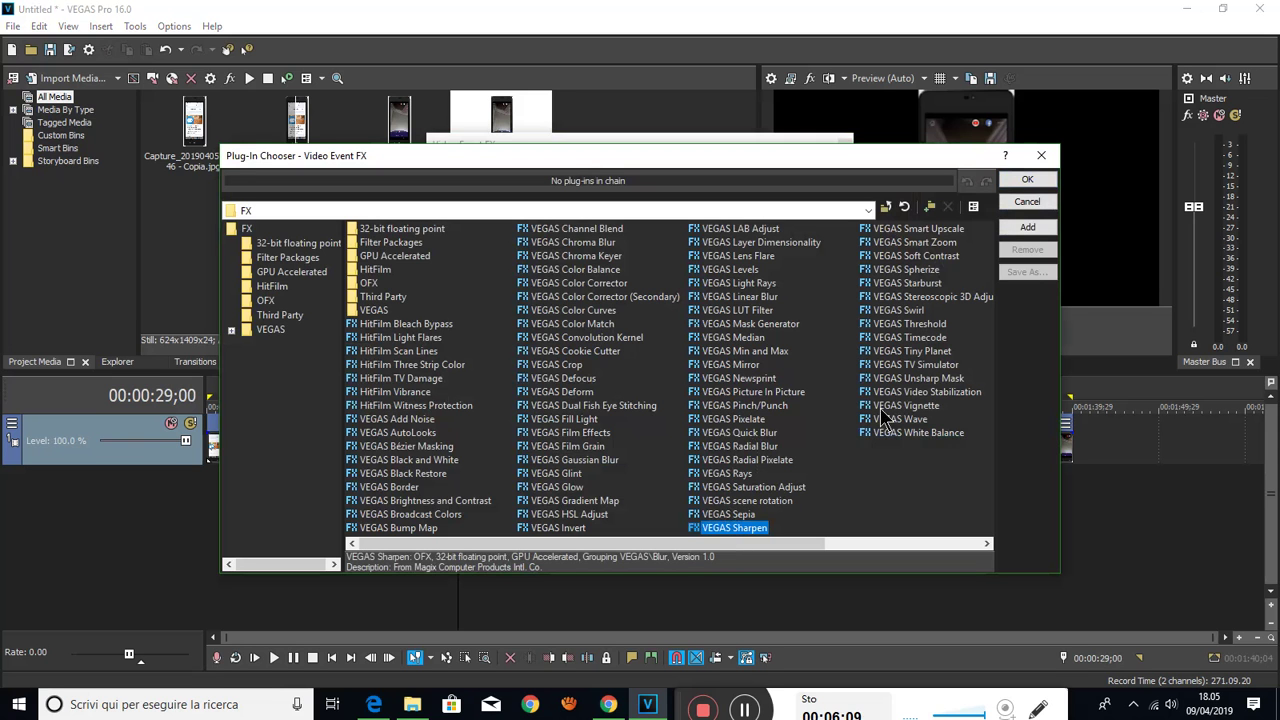
{"action": "left_click", "coordinate": [1010, 178]}
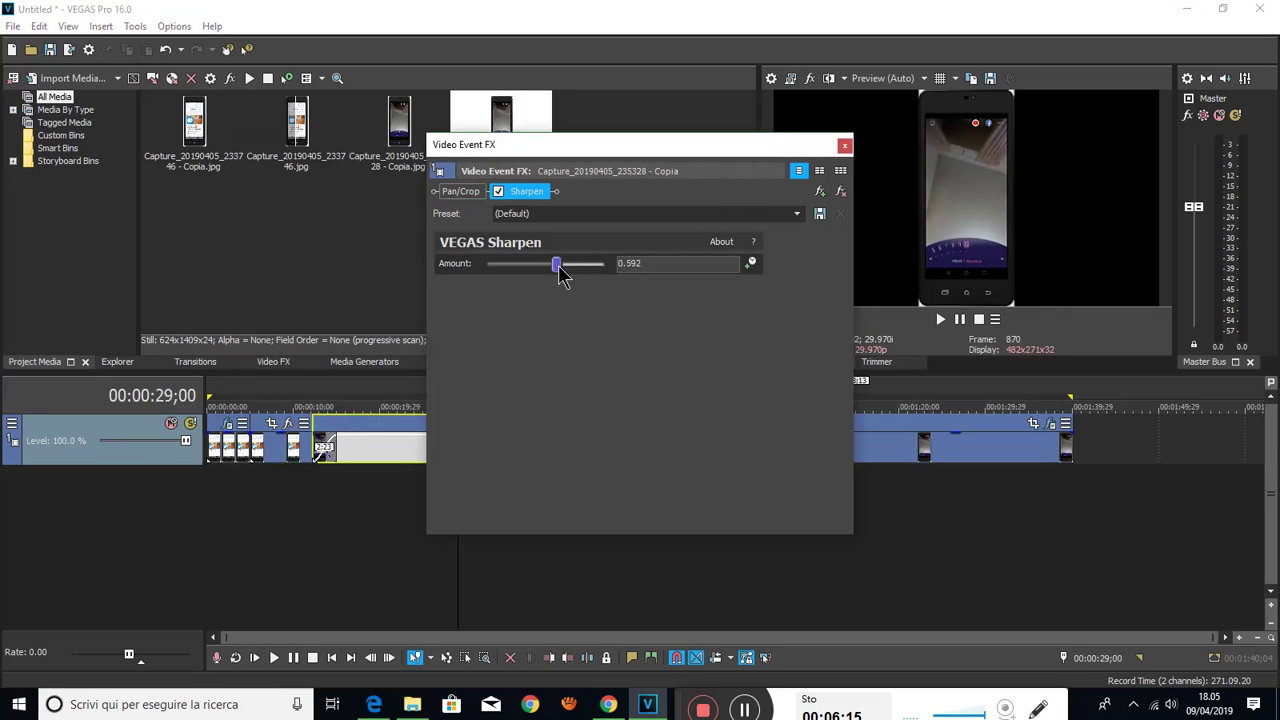
{"action": "left_click_drag", "start_coordinate": [570, 267], "coordinate": [587, 267]}
{"action": "left_click", "coordinate": [845, 147]}
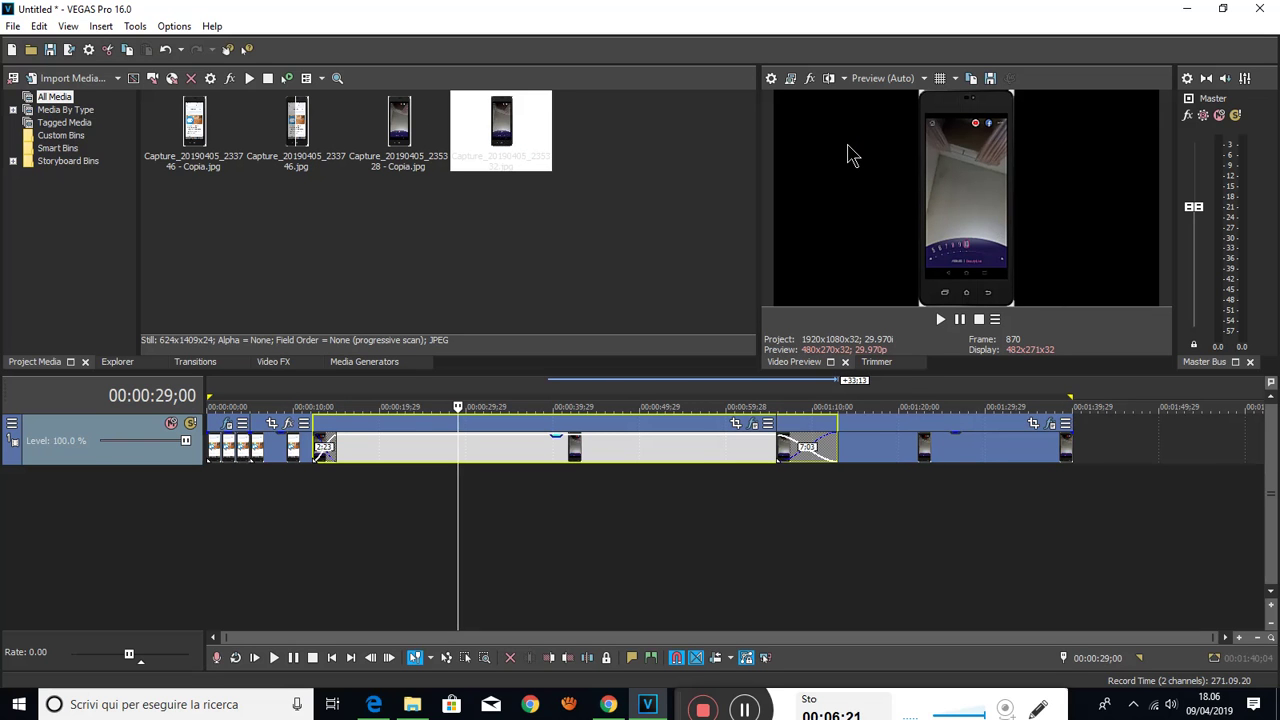
Enlarge the third image's Pan/Crop frame to about 668.4 by 1,509.4, keeping it centred
{"action": "left_click", "coordinate": [735, 424]}
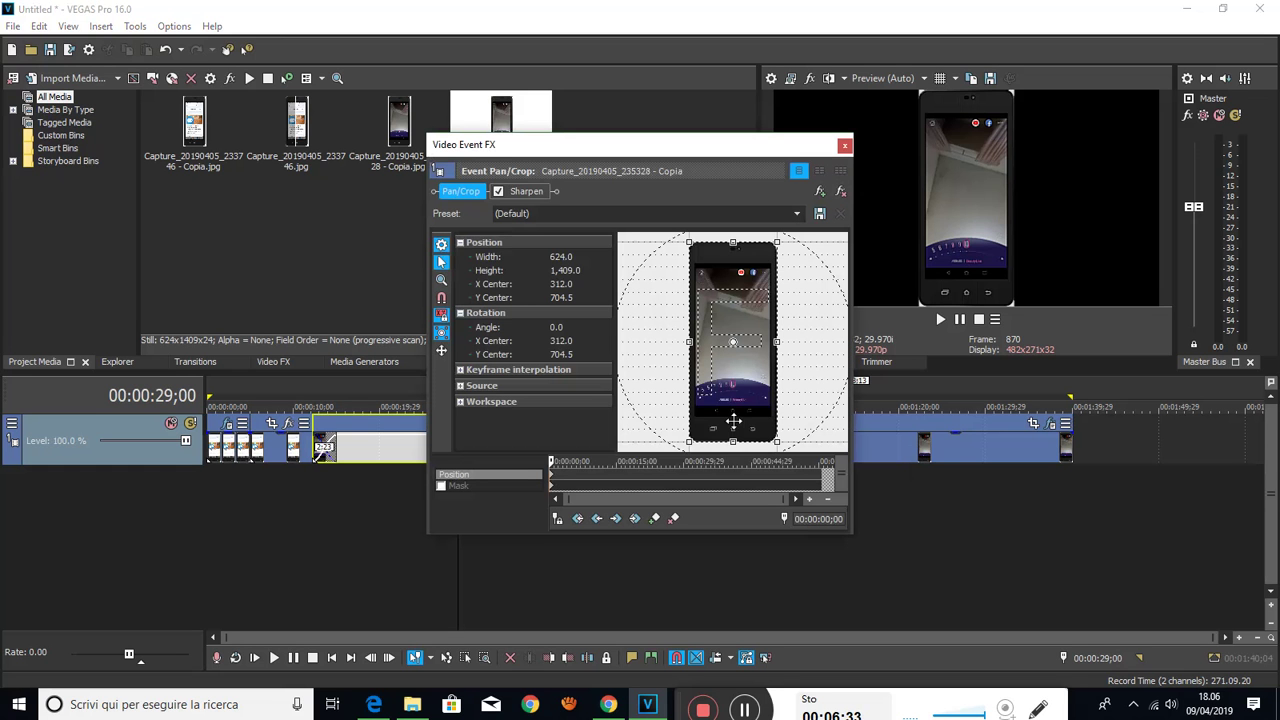
{"action": "left_click_drag", "start_coordinate": [686, 240], "coordinate": [530, 213]}
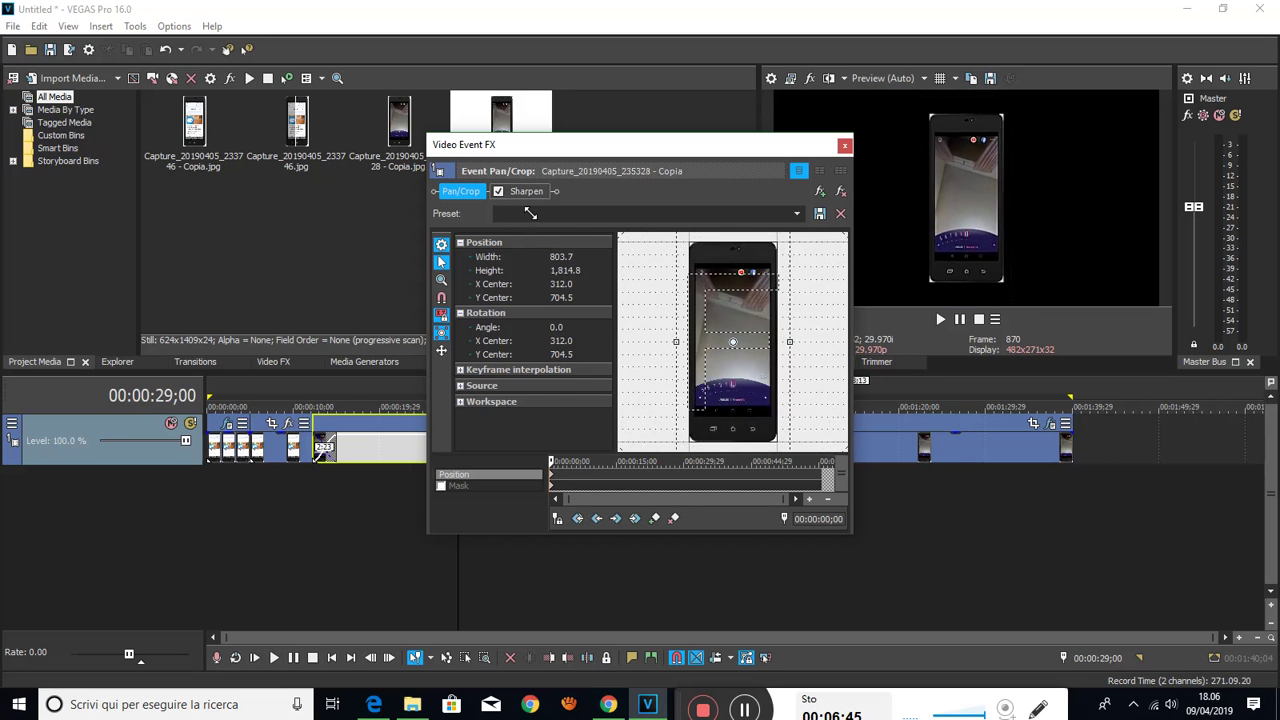
{"action": "left_click_drag", "start_coordinate": [791, 343], "coordinate": [822, 346]}
{"action": "left_click_drag", "start_coordinate": [798, 345], "coordinate": [785, 344]}
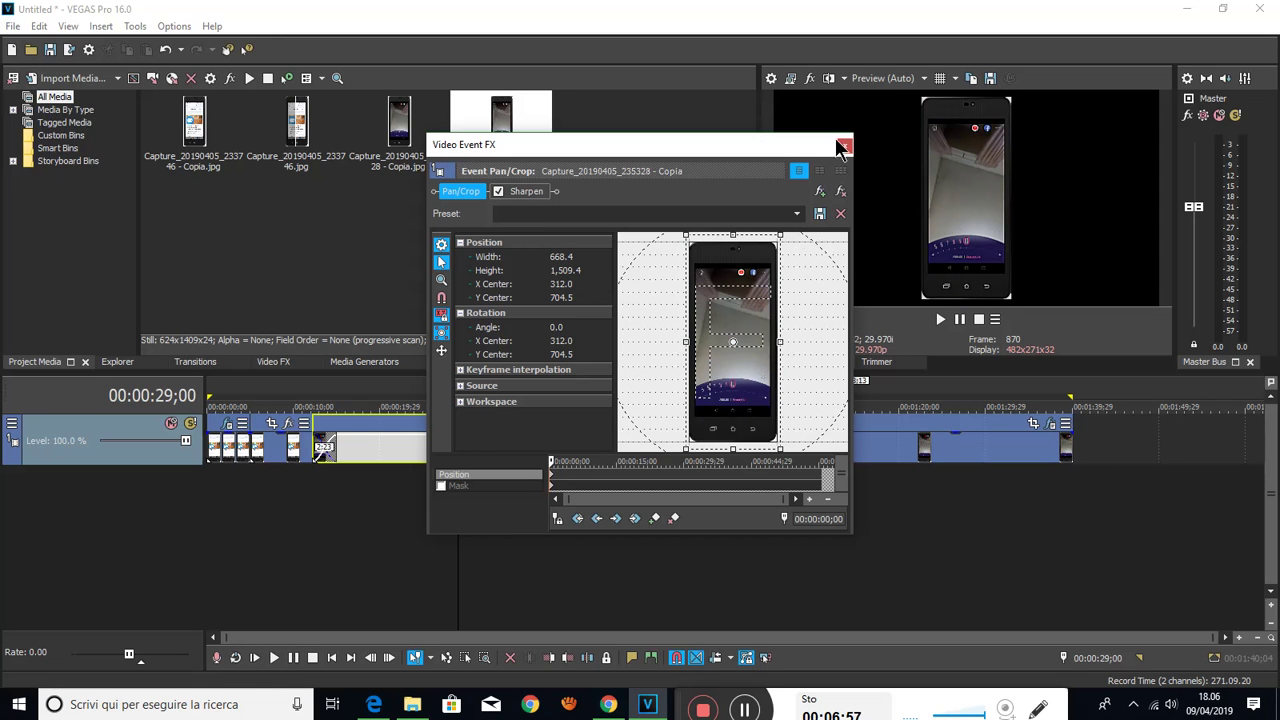
Return to the third image's Sharpen effect, raise its Amount further, and close the effect settings
{"action": "left_click", "coordinate": [820, 193]}
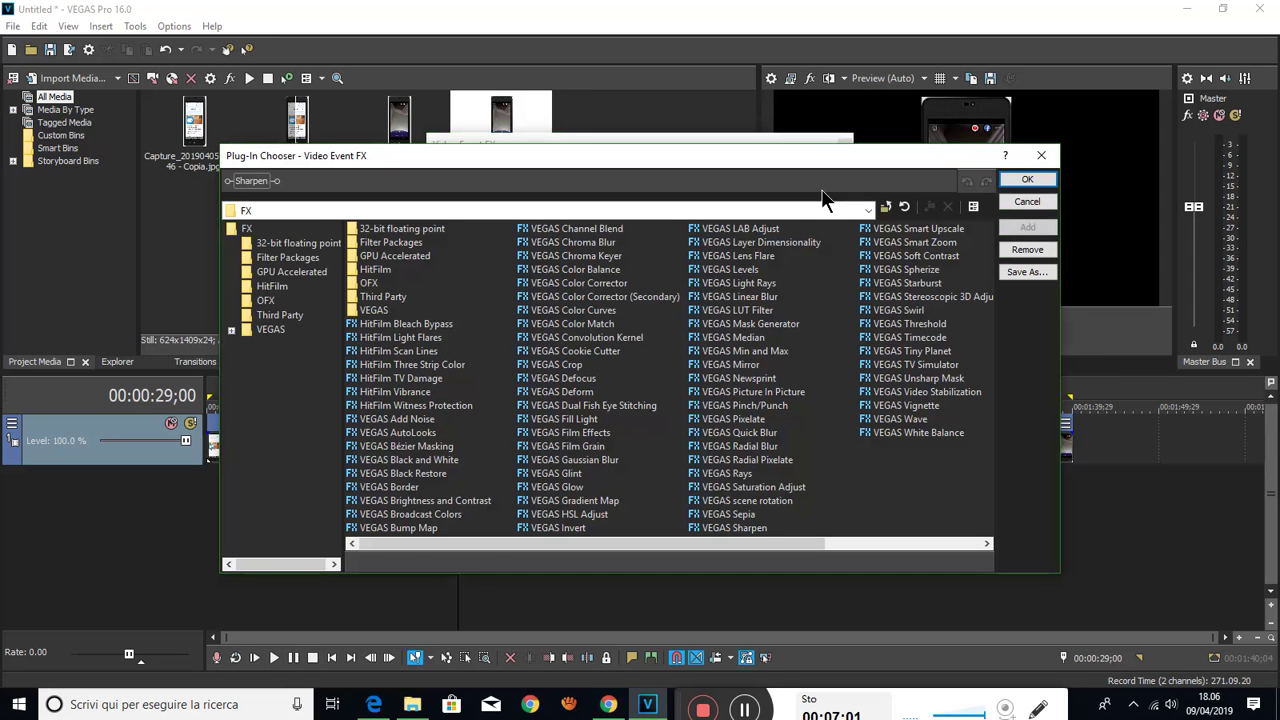
{"action": "left_click", "coordinate": [1027, 180]}
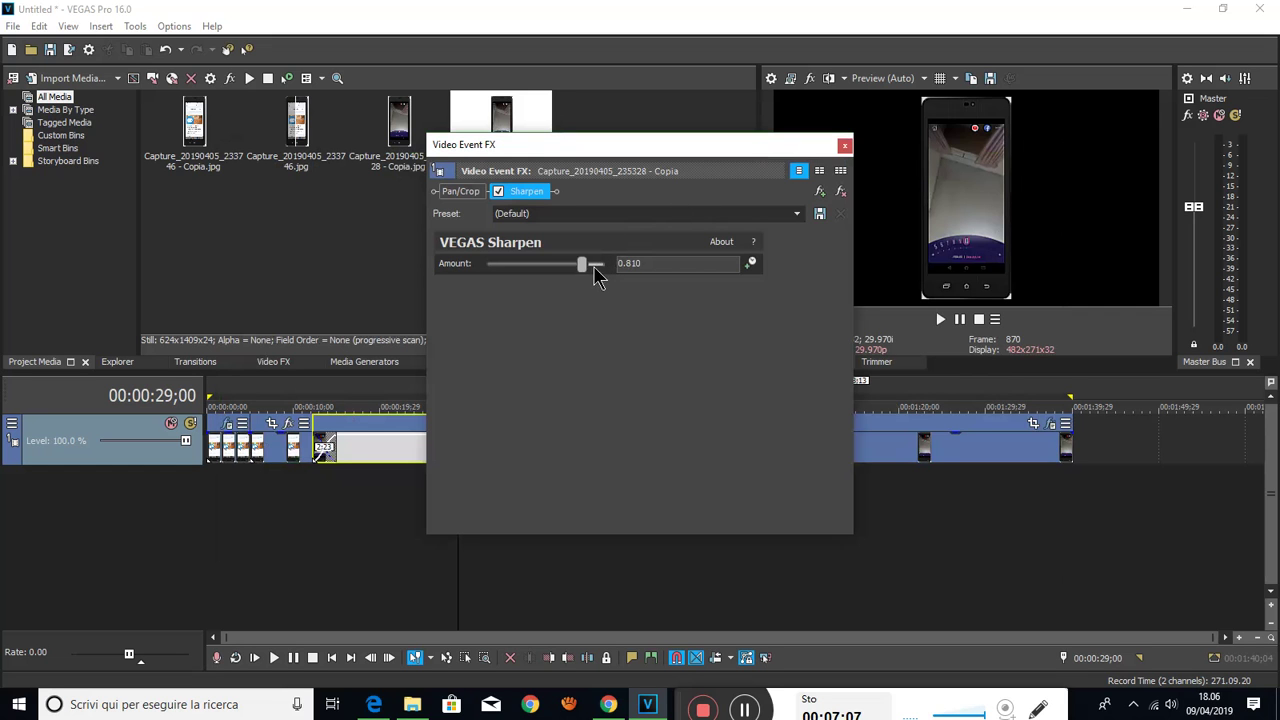
{"action": "mouse_move", "coordinate": [586, 267]}
{"action": "left_mouse_down"}
{"action": "mouse_move", "coordinate": [523, 267]}
{"action": "mouse_move", "coordinate": [606, 267]}
{"action": "left_mouse_up"}
{"action": "left_click", "coordinate": [845, 147]}
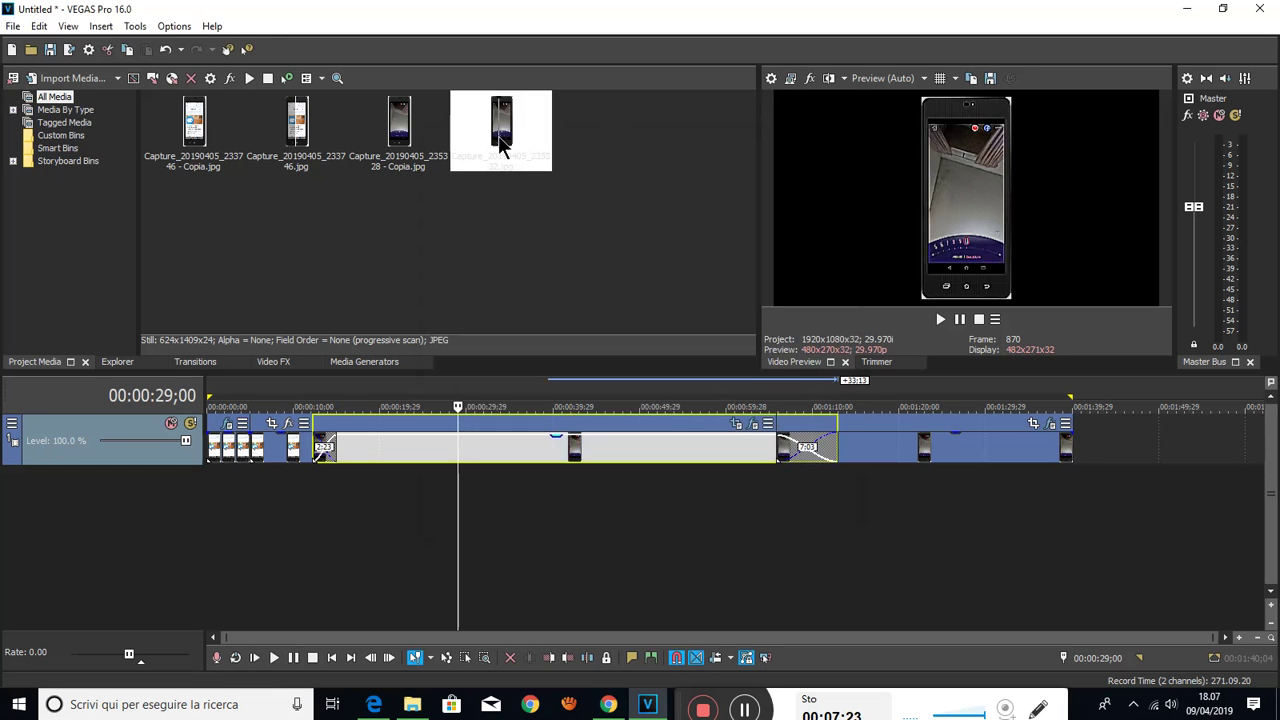
Play the sharpened third image briefly from 29;00 and raise the master bus level to 1.8
{"action": "left_click", "coordinate": [941, 319]}
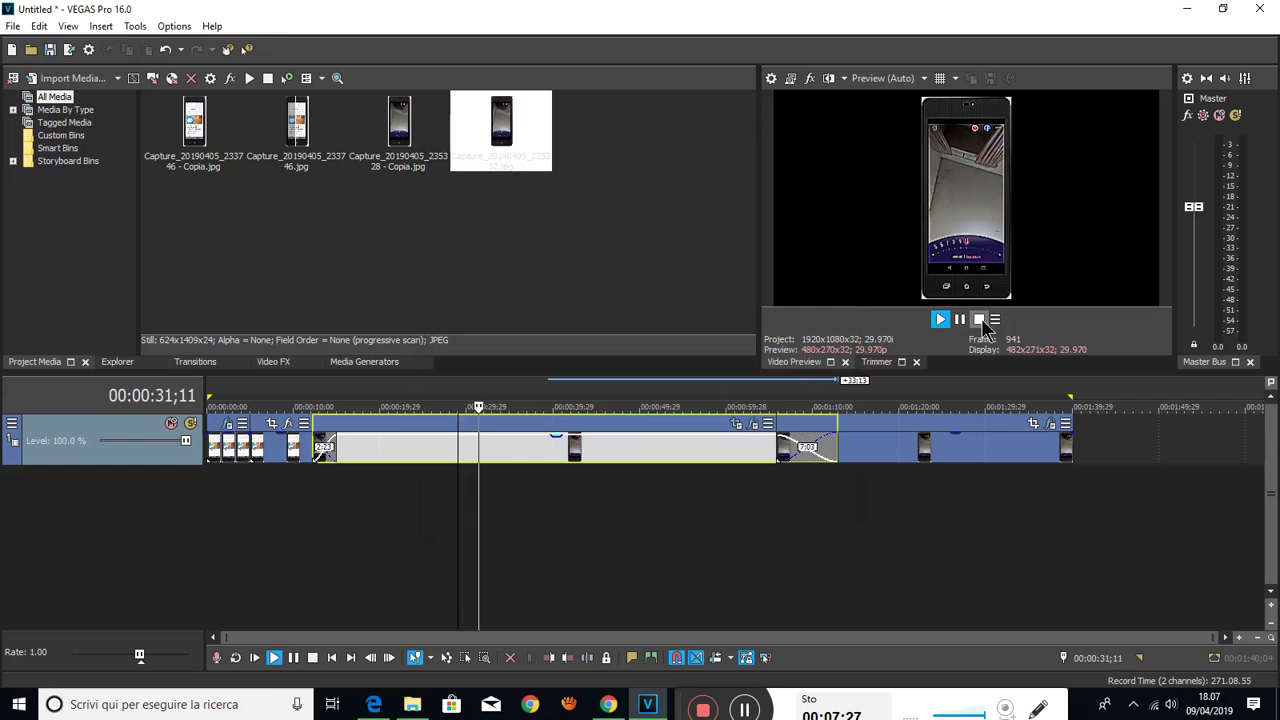
{"action": "left_click", "coordinate": [980, 320]}
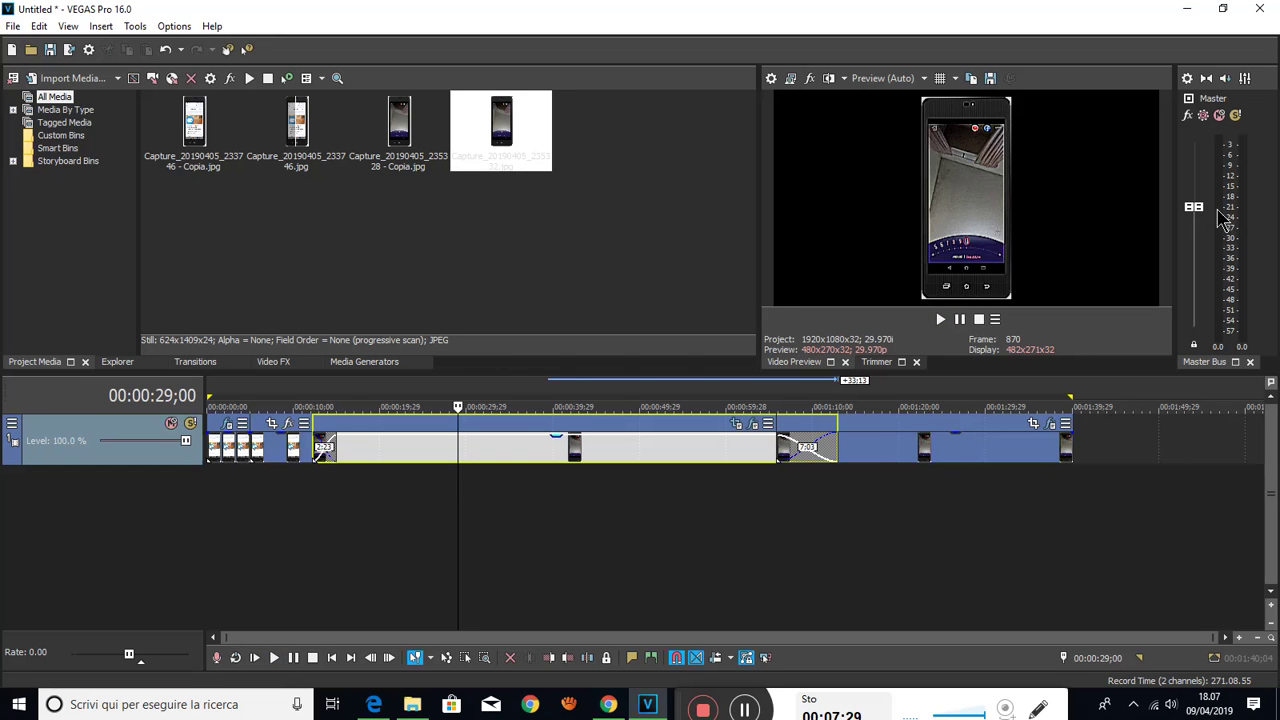
{"action": "left_click_drag", "start_coordinate": [1196, 199], "coordinate": [1196, 189]}
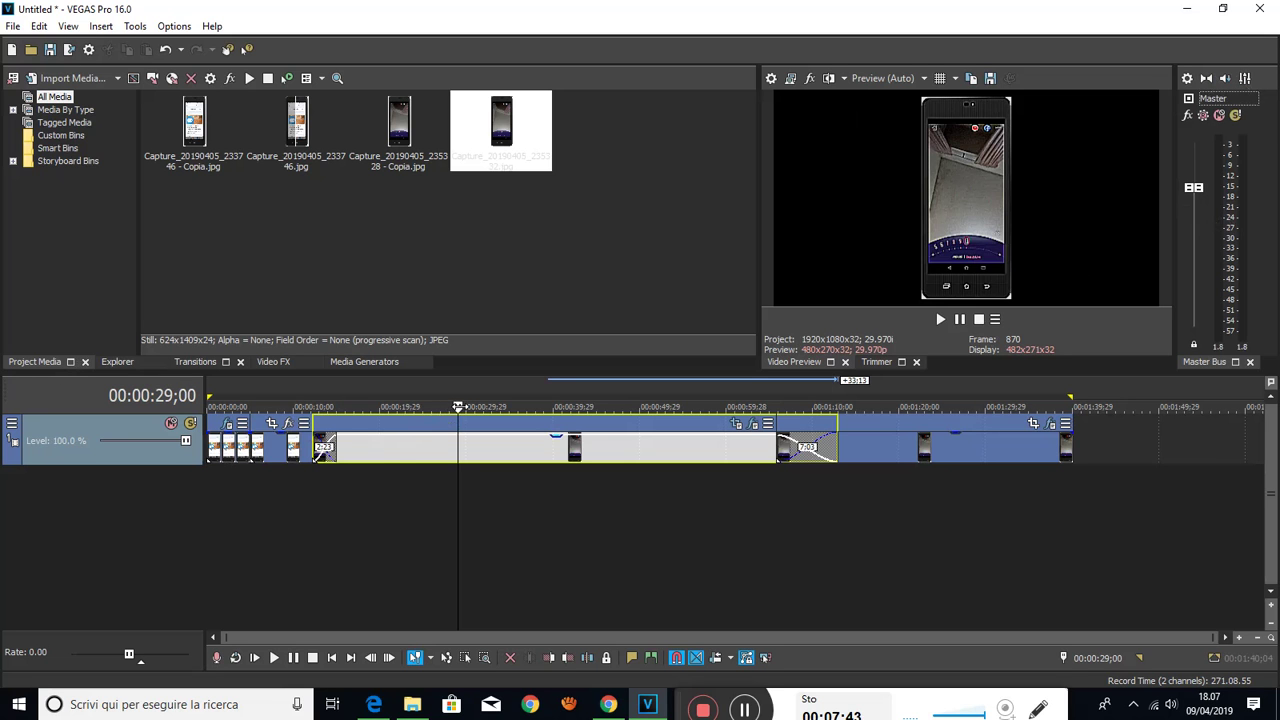
Scrub back from 29;00, limit the loop region to the first 8;12 of the timeline, and preview it from the start
{"action": "key", "text": "j"}
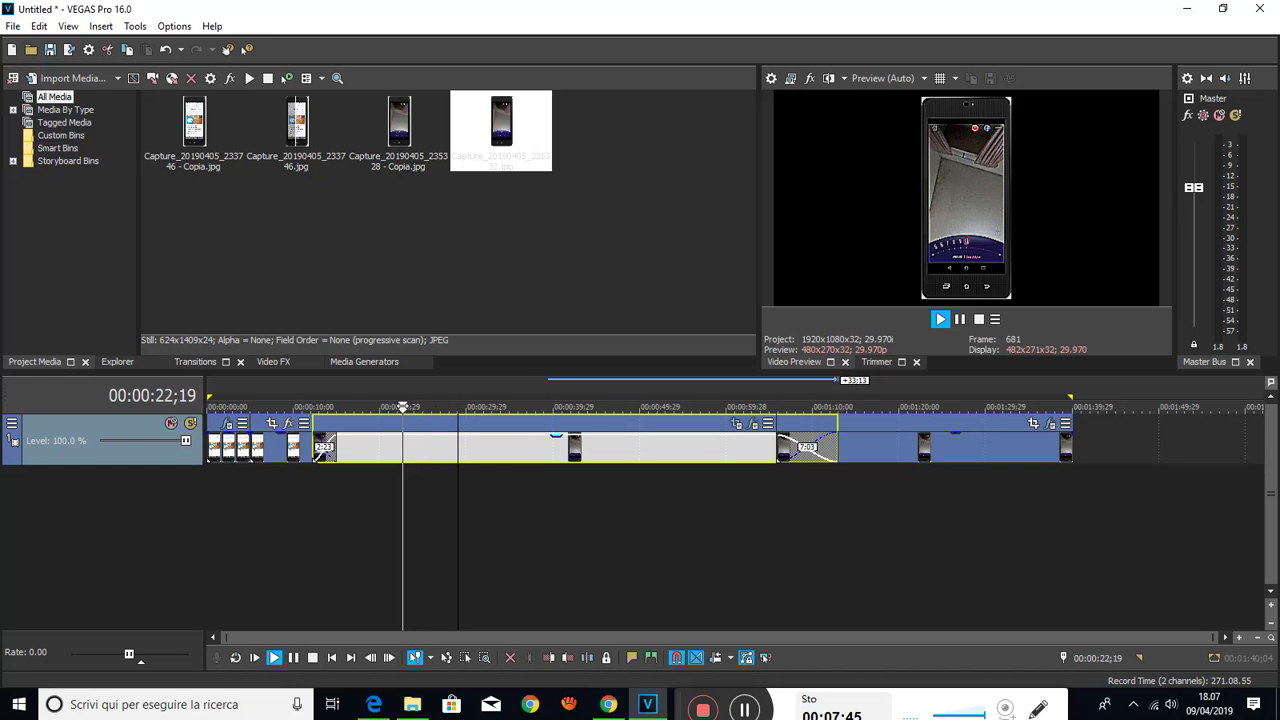
{"action": "key", "text": "j"}
{"action": "key", "text": "j"}
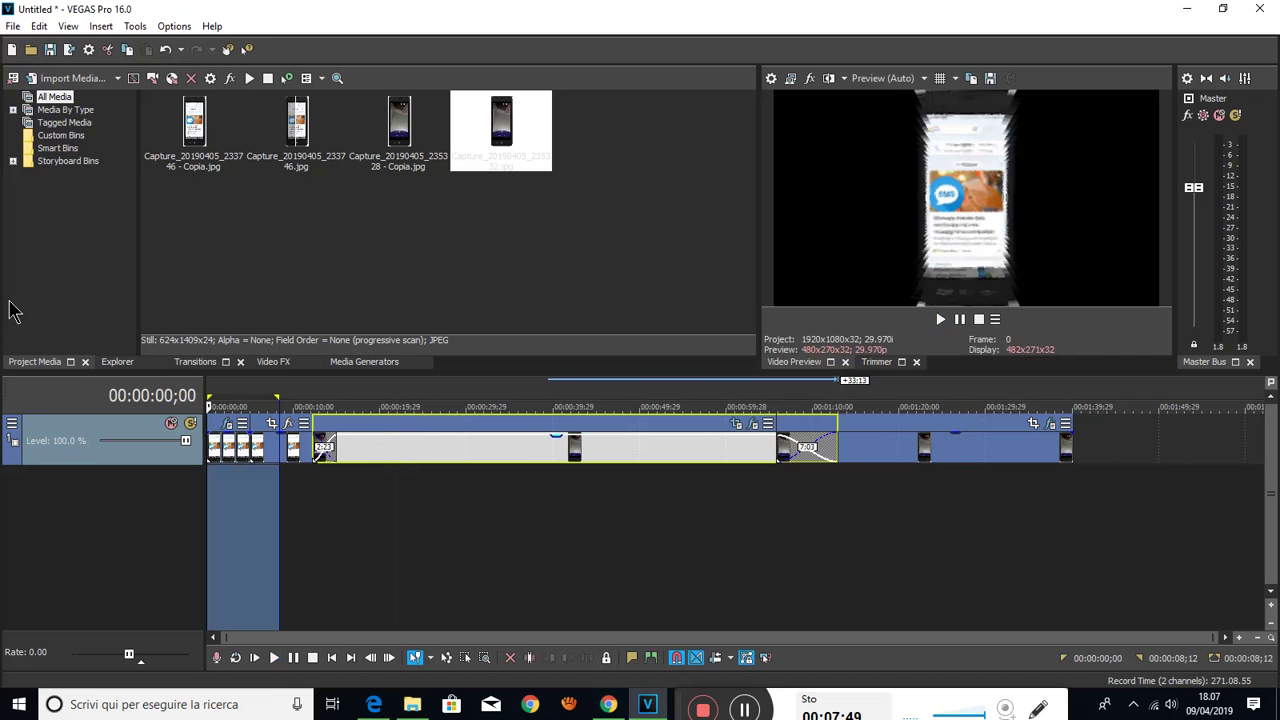
{"action": "left_click", "coordinate": [941, 320]}
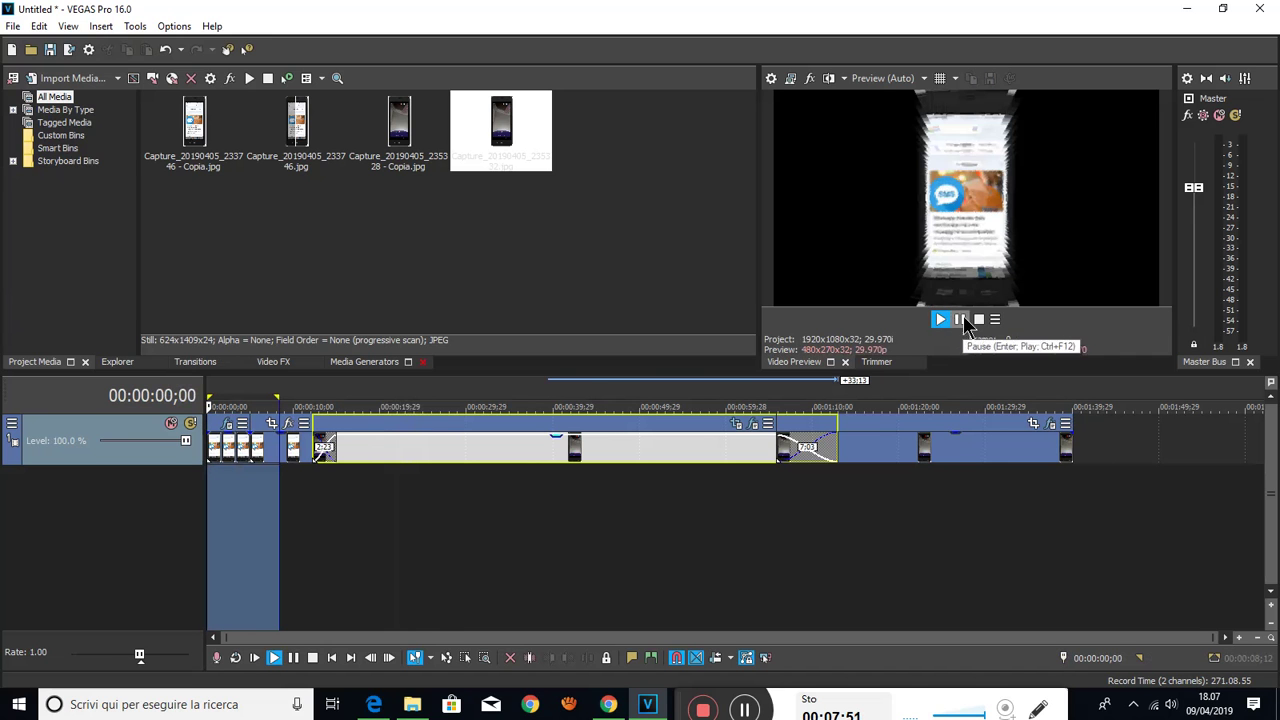
{"action": "left_click", "coordinate": [978, 320]}
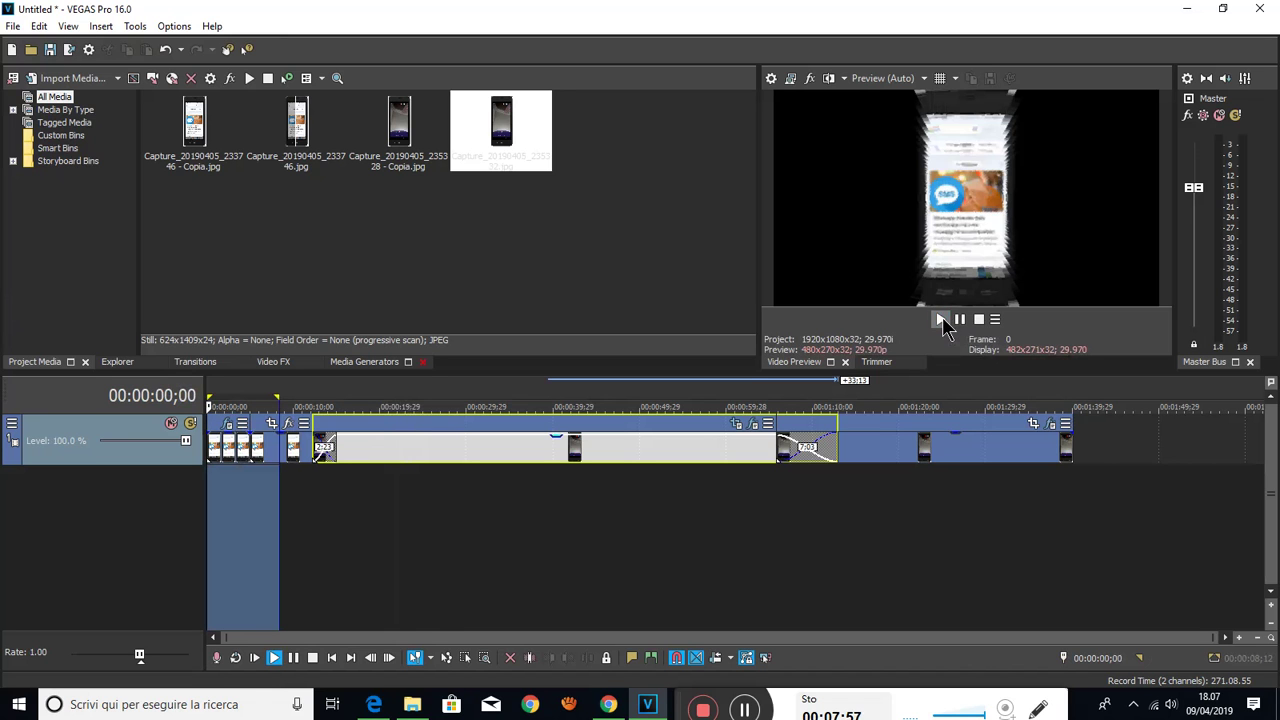
{"action": "left_click", "coordinate": [942, 320]}
{"action": "left_click", "coordinate": [978, 320]}
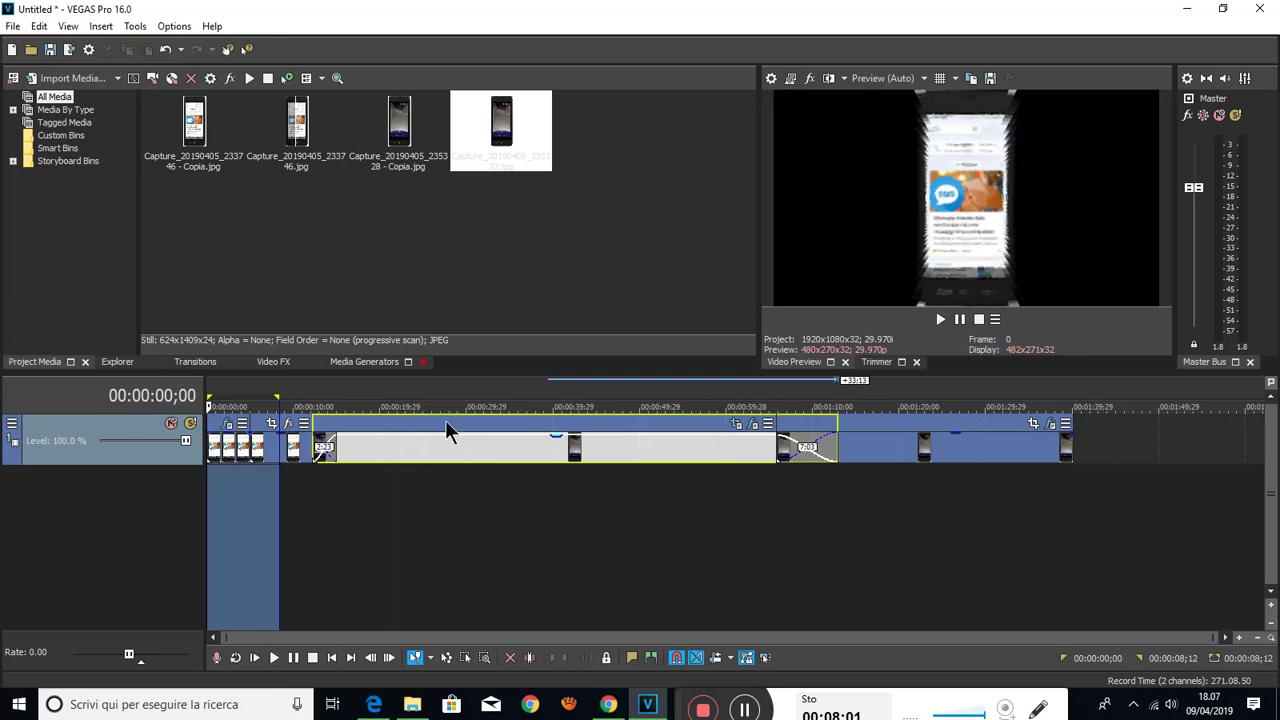
Extend the end of the loop region to 22;08 and scrub the playhead forward to about 32;00
{"action": "left_click_drag", "start_coordinate": [275, 397], "coordinate": [398, 397]}
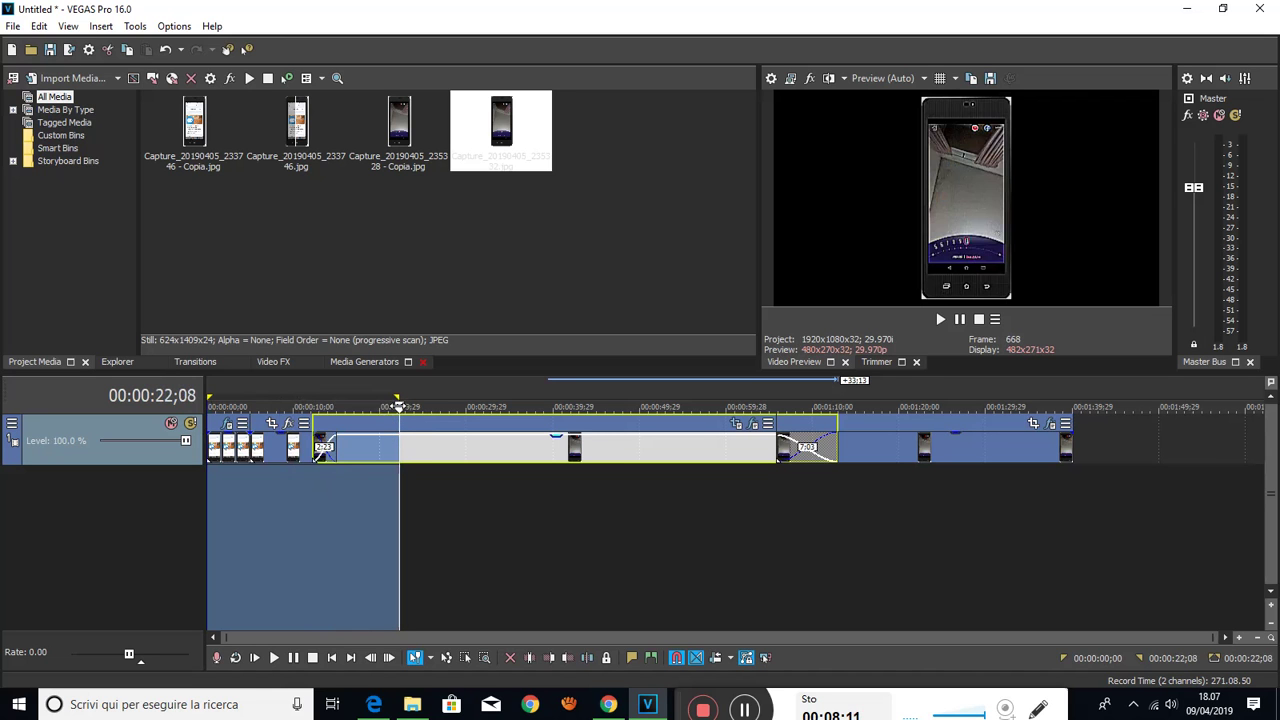
{"action": "key", "text": "space"}
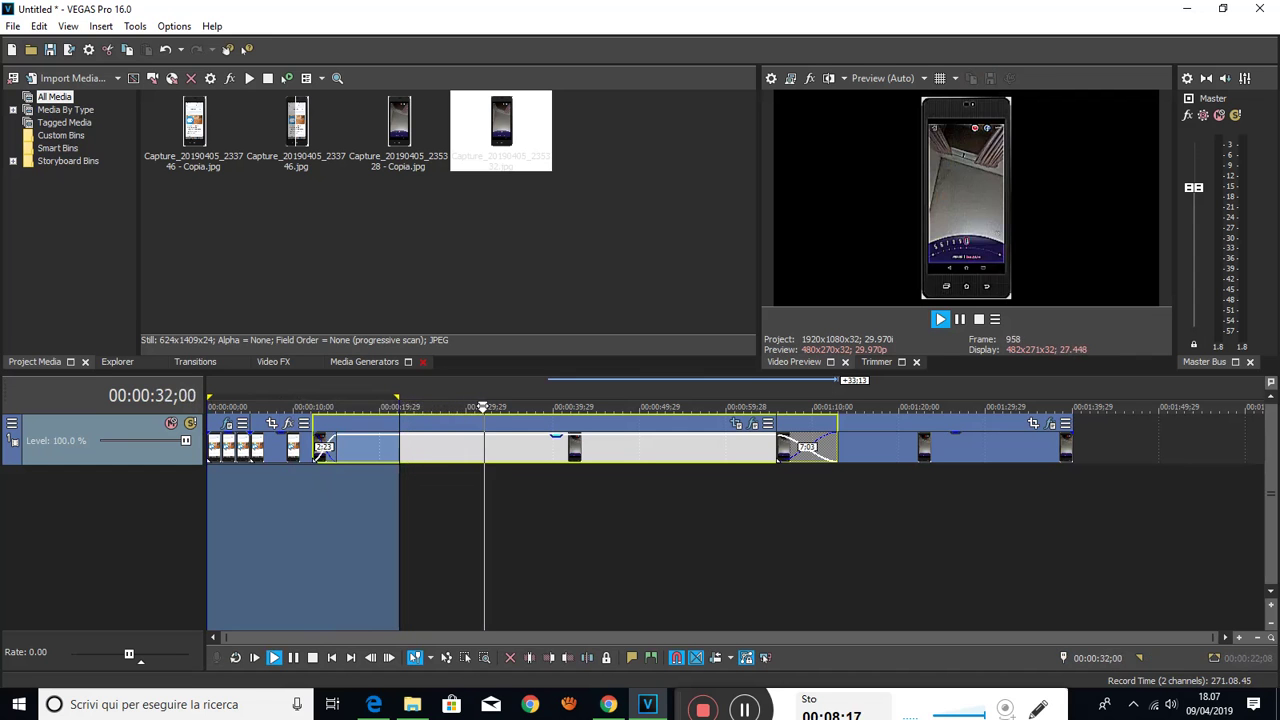
Pause the playback at 35;18, play the timeline briefly from there, and stop it
{"action": "key", "text": "Return"}
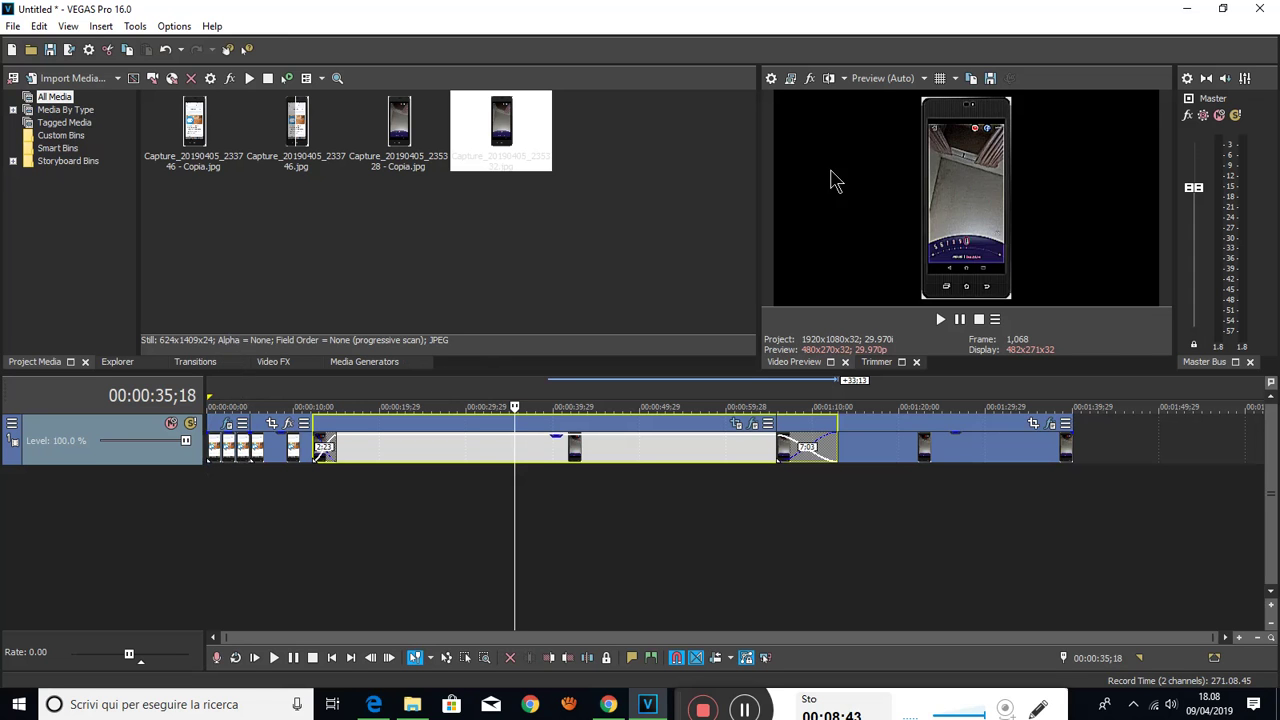
{"action": "left_click", "coordinate": [940, 319]}
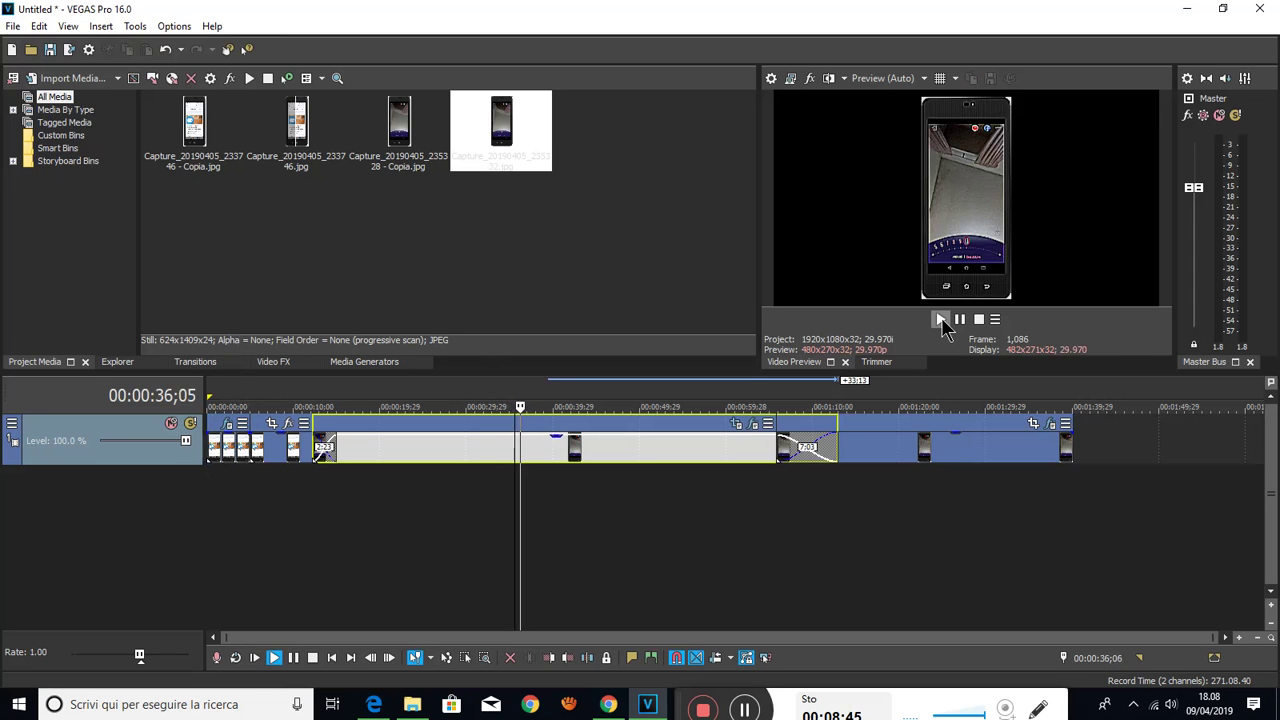
{"action": "left_click", "coordinate": [979, 319]}
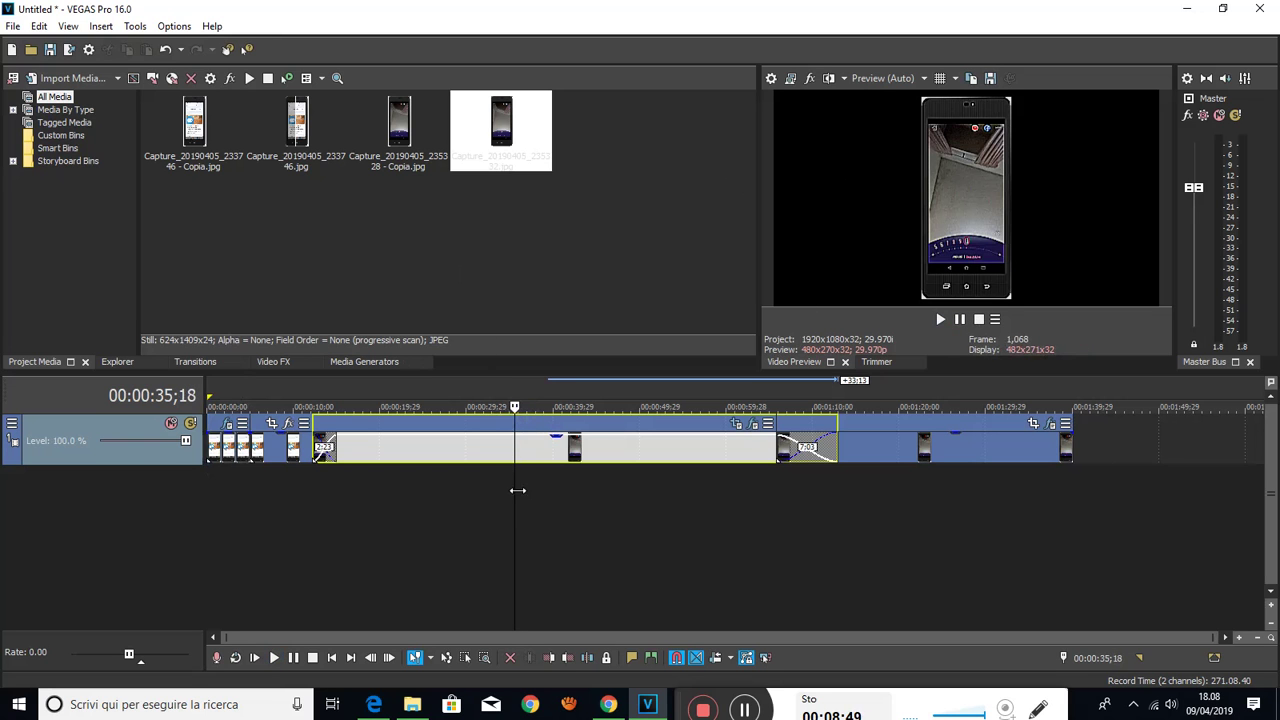
Move the playhead back to 17;16 and enlarge the video track's height on the timeline
{"action": "left_click_drag", "start_coordinate": [514, 492], "coordinate": [359, 491]}
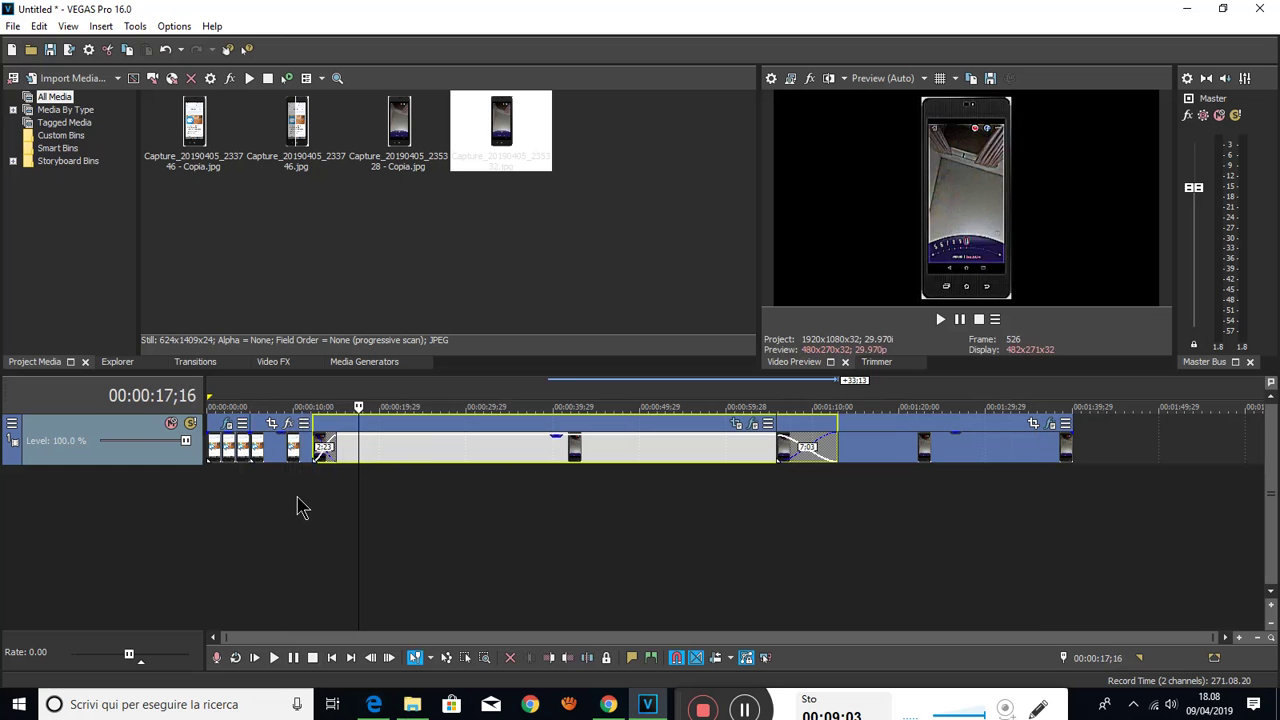
{"action": "left_click_drag", "start_coordinate": [191, 463], "coordinate": [208, 547]}
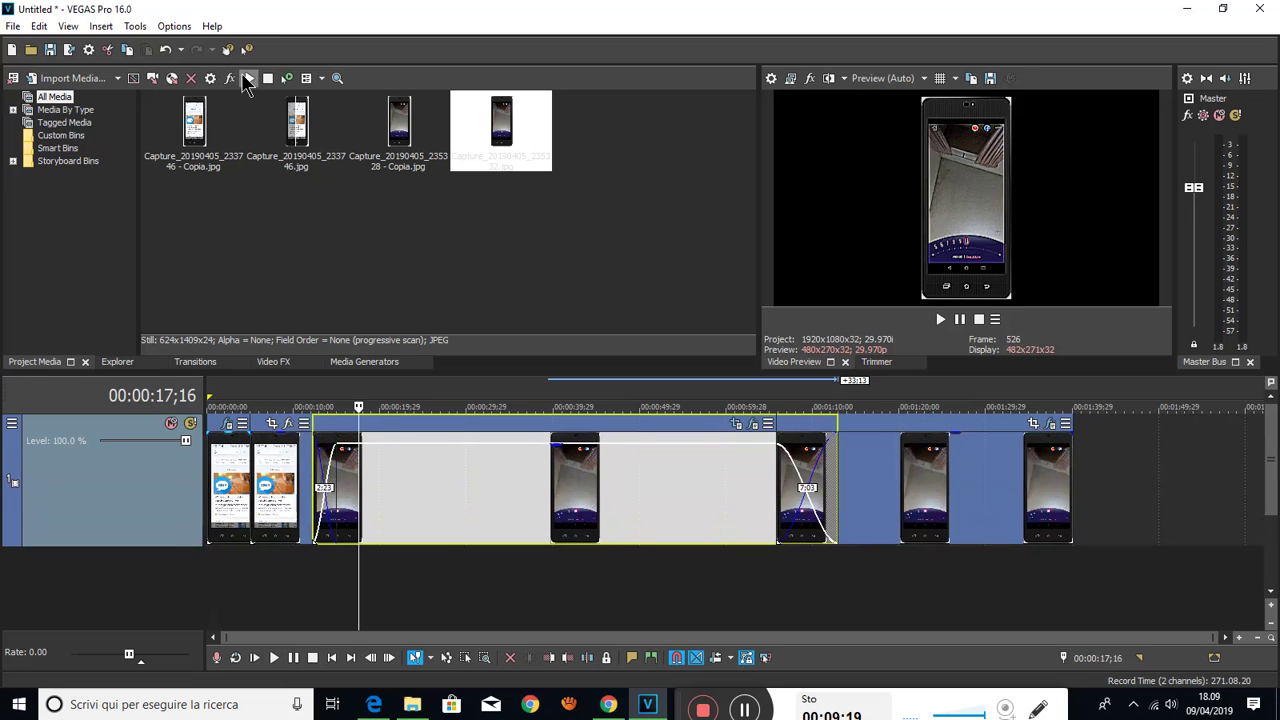
Preview Capture_20190405_235332.jpg twice from the project media and enable Auto Preview
{"action": "left_click", "coordinate": [251, 79]}
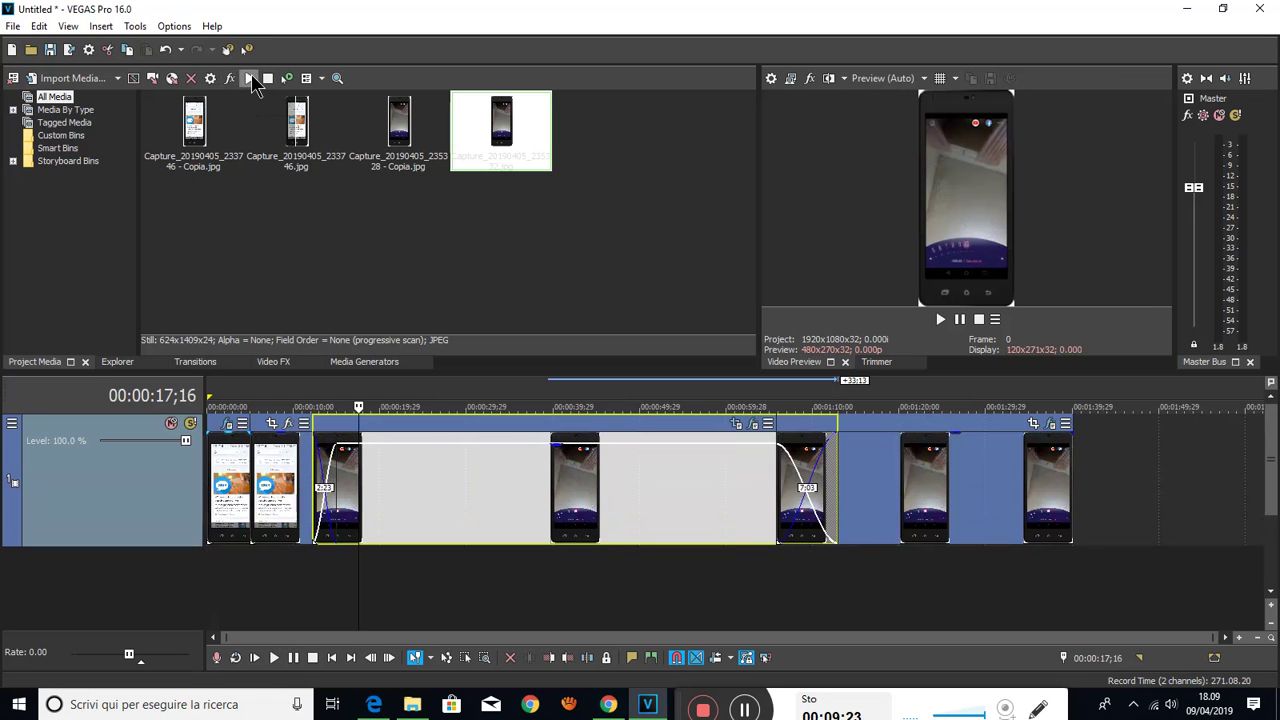
{"action": "left_click", "coordinate": [268, 80]}
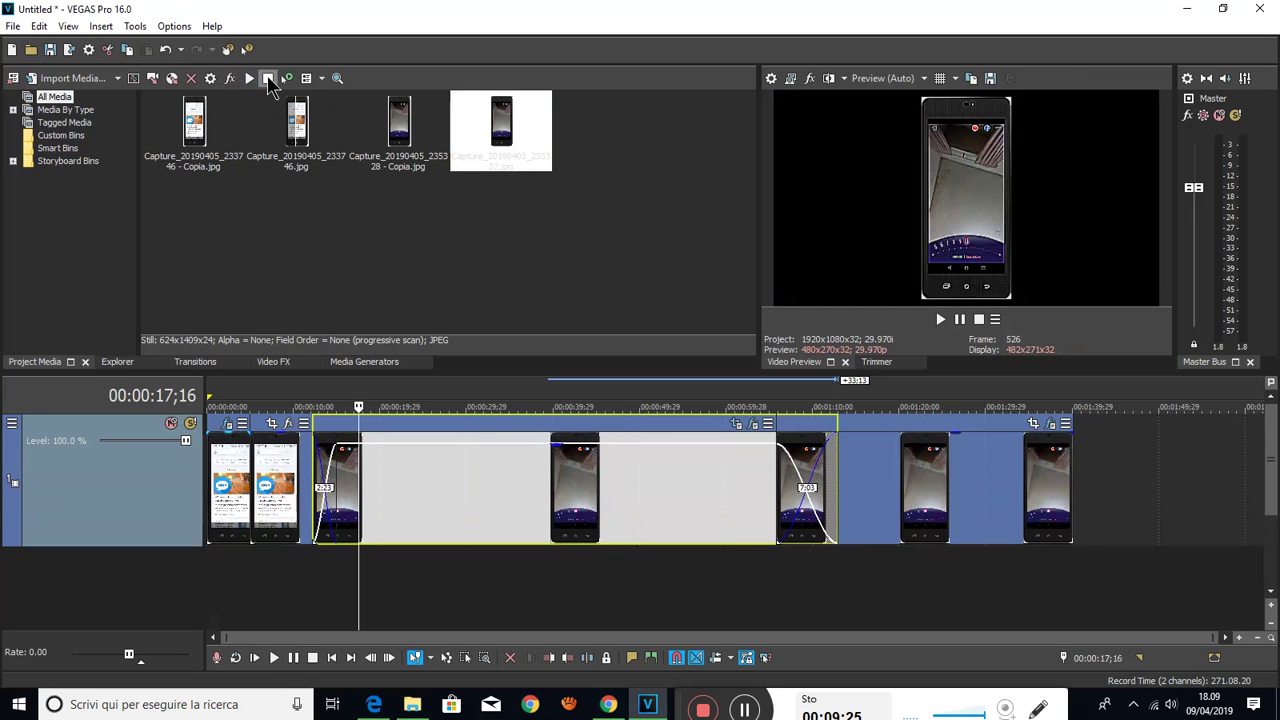
{"action": "left_click", "coordinate": [251, 79]}
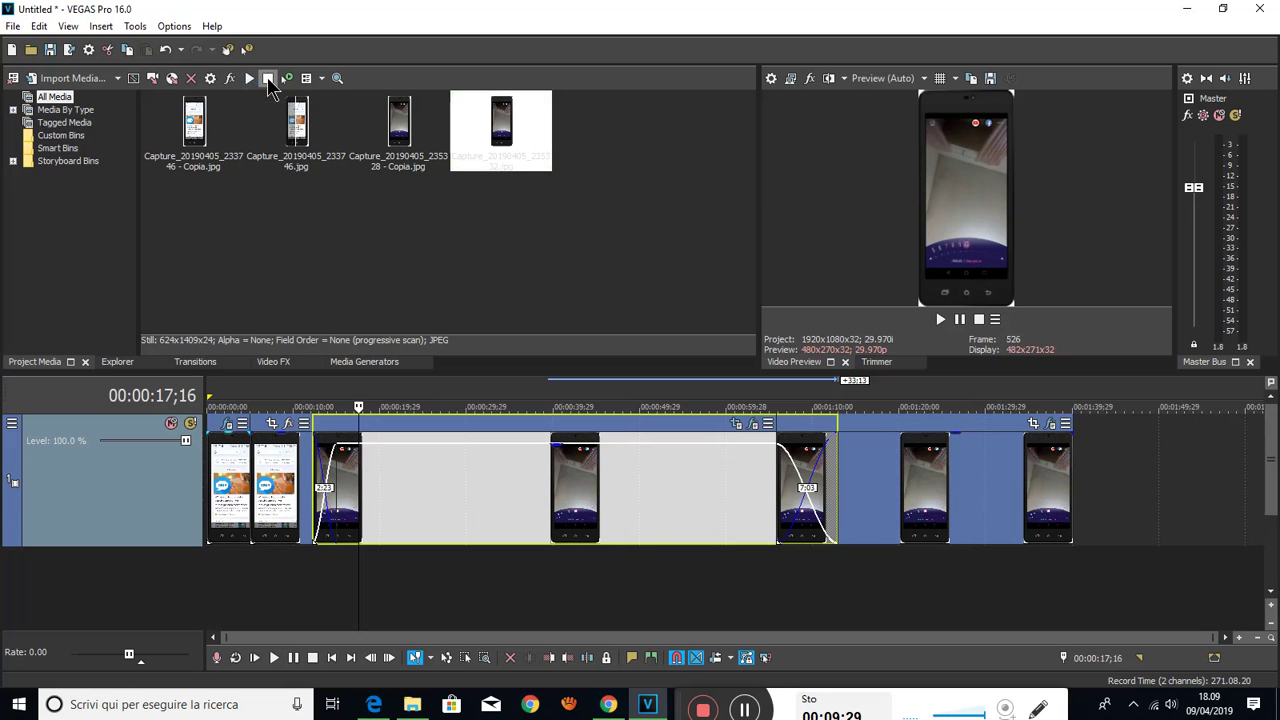
{"action": "left_click", "coordinate": [268, 80]}
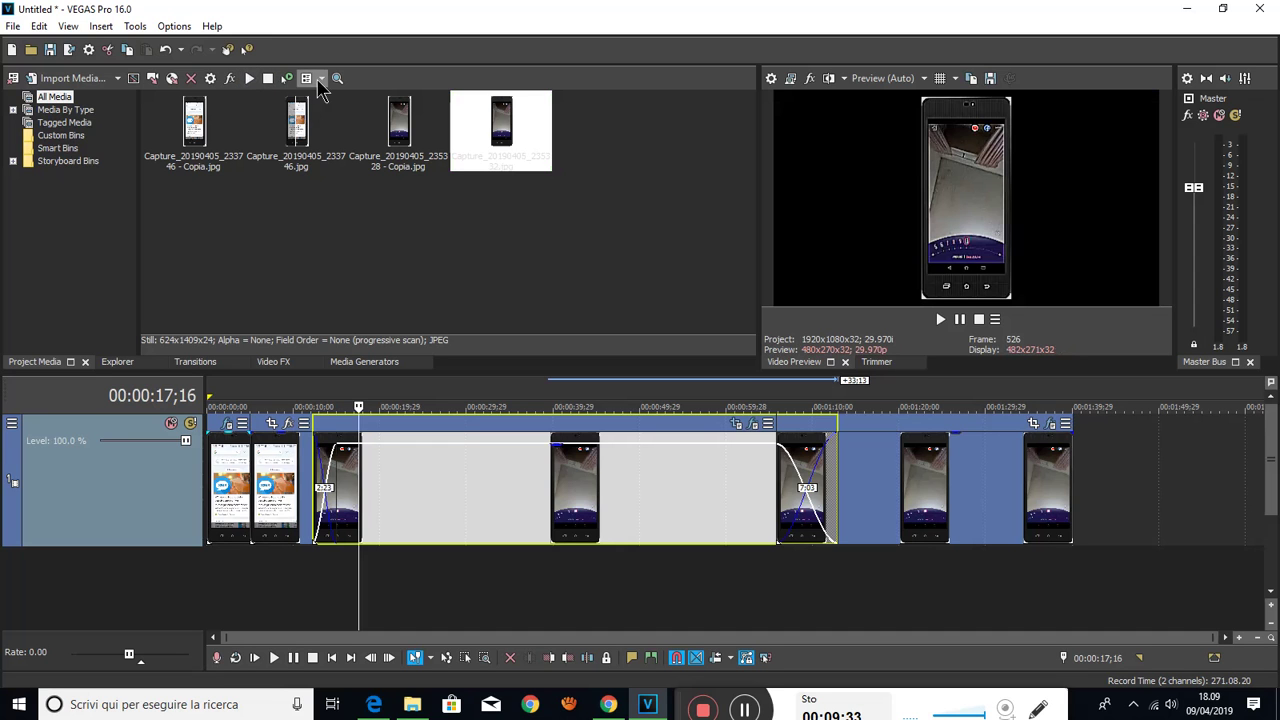
{"action": "left_click", "coordinate": [287, 80]}
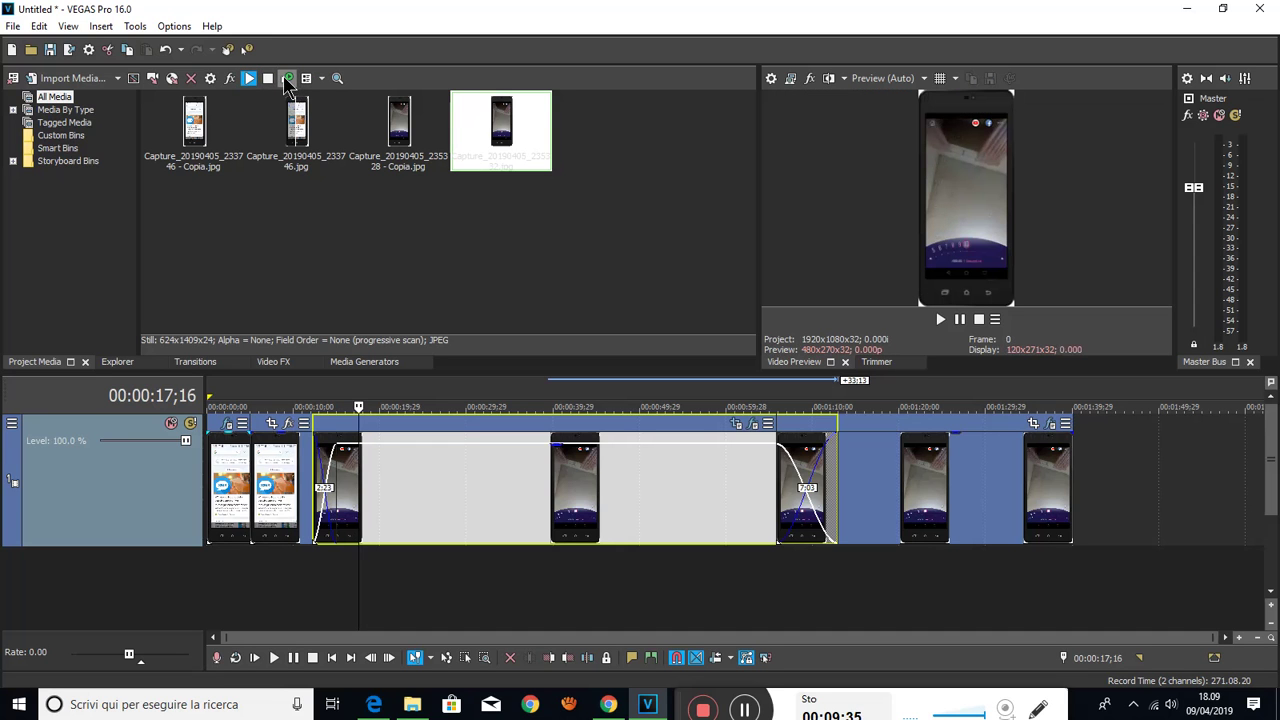
Cycle the project media through list and detailed views back to thumbnails, and open and cancel the media bin search
{"action": "left_click", "coordinate": [308, 80]}
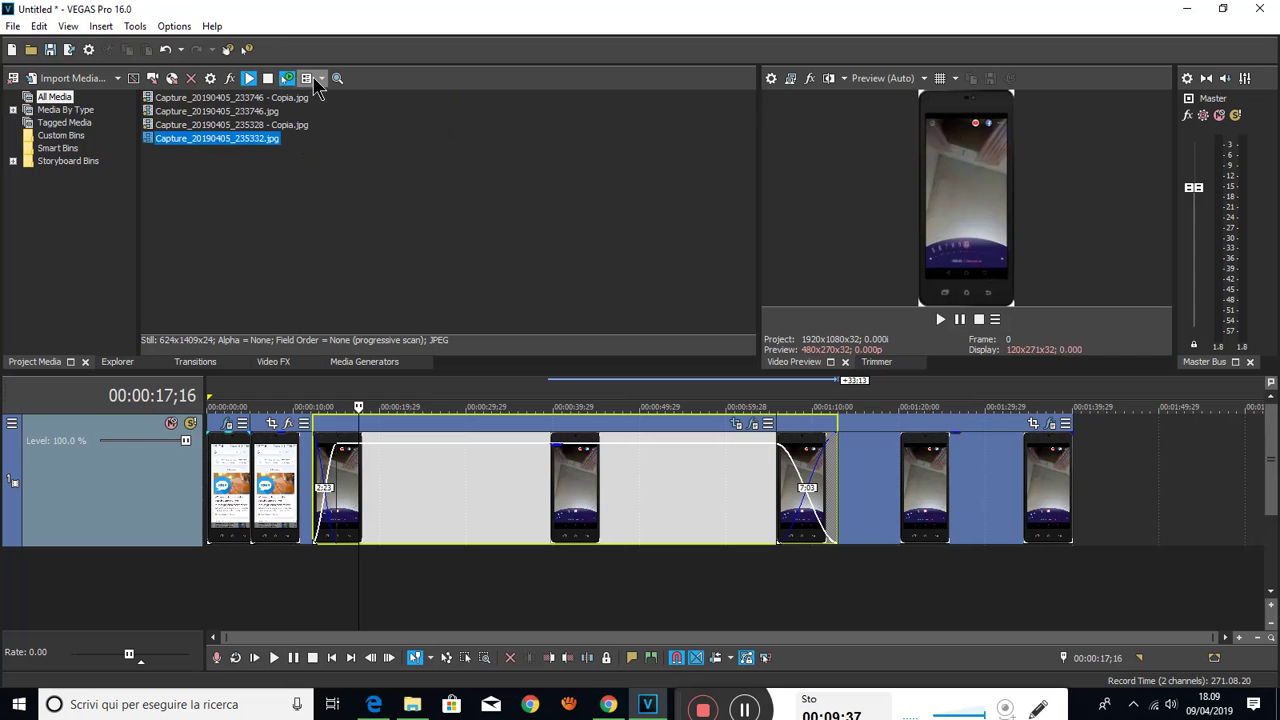
{"action": "left_click", "coordinate": [313, 81]}
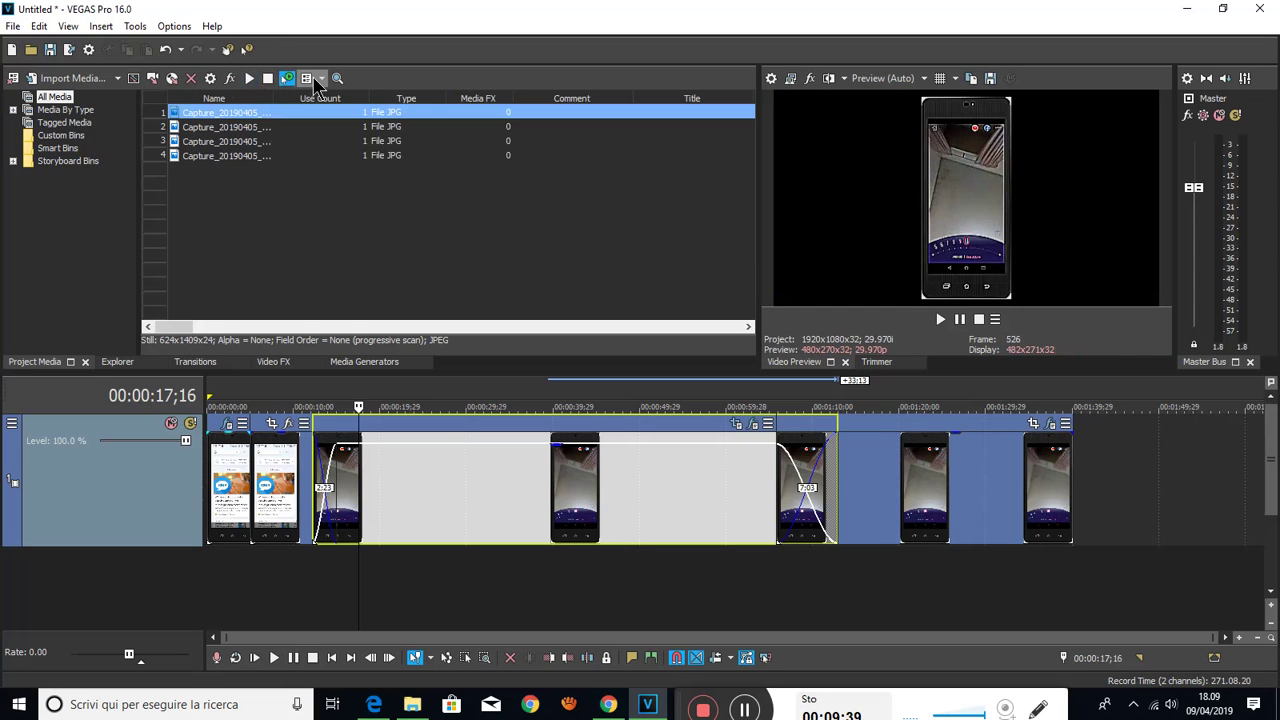
{"action": "left_click", "coordinate": [310, 80]}
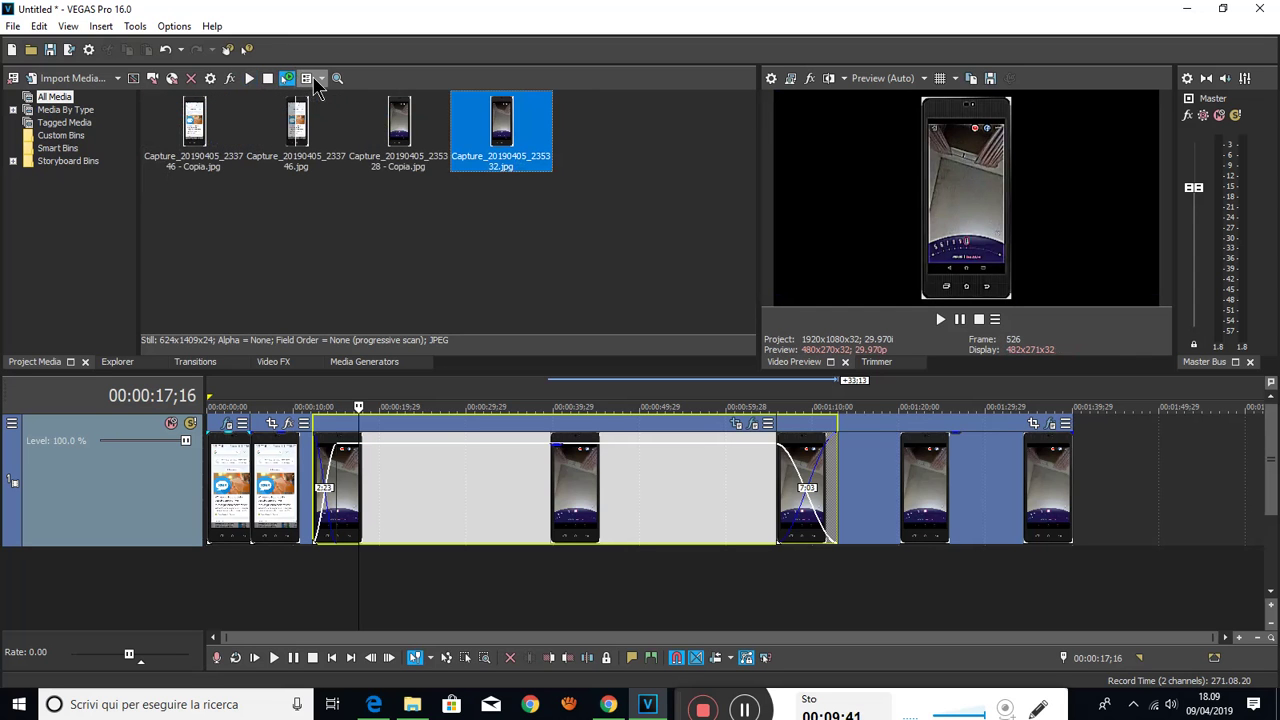
{"action": "left_click", "coordinate": [337, 78]}
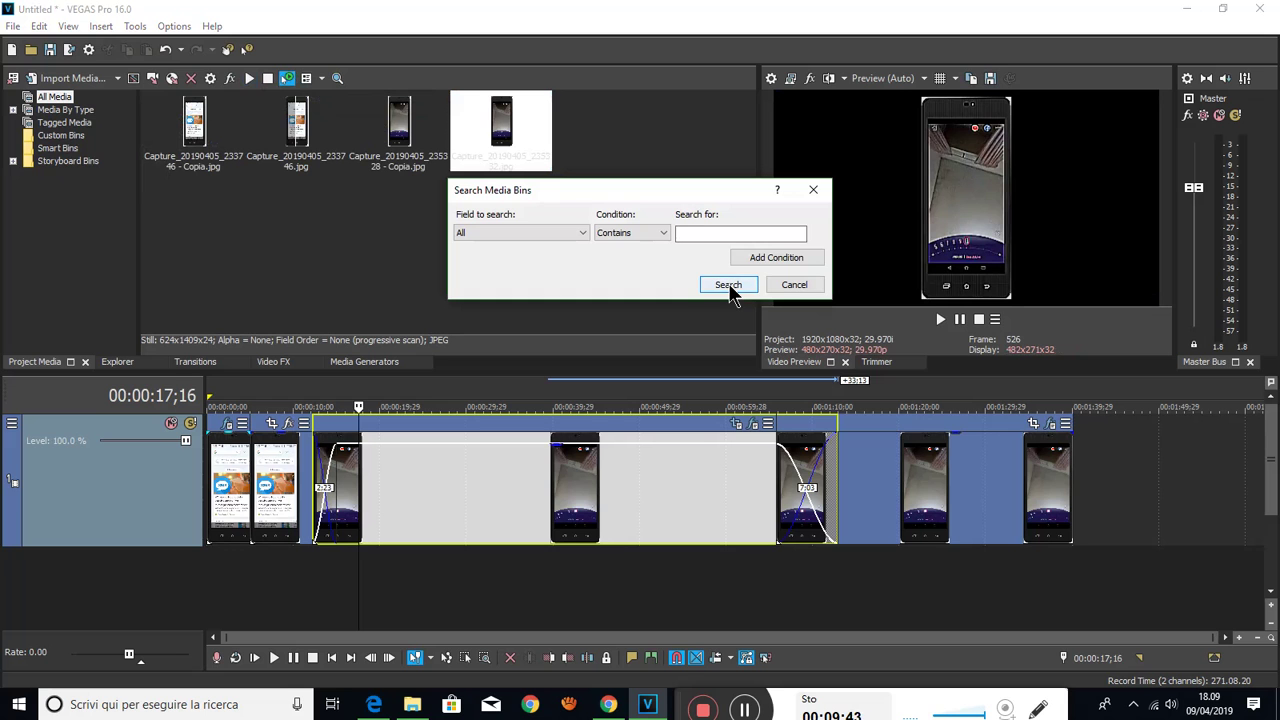
{"action": "left_click", "coordinate": [774, 284]}
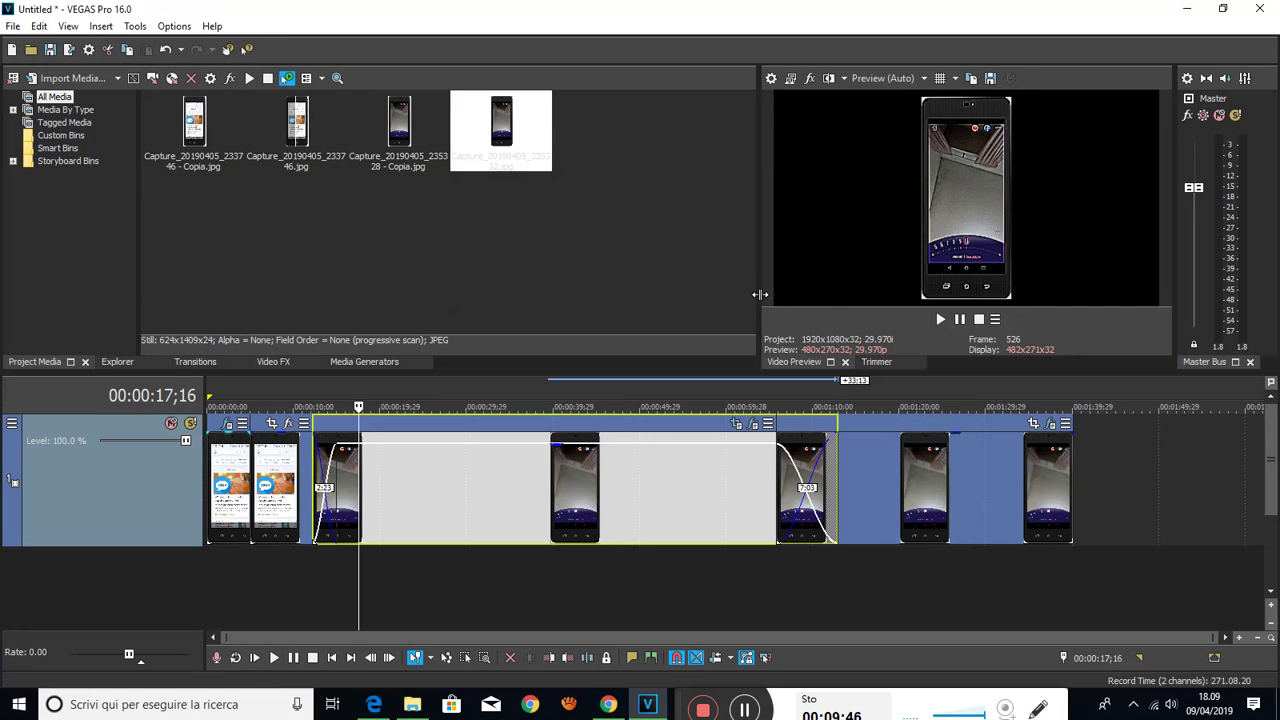
Try to burn the project to a DVD as MPEG-2 720x480-60i, 16:9 (NTSC), and cancel the burn
{"action": "left_click", "coordinate": [101, 27]}
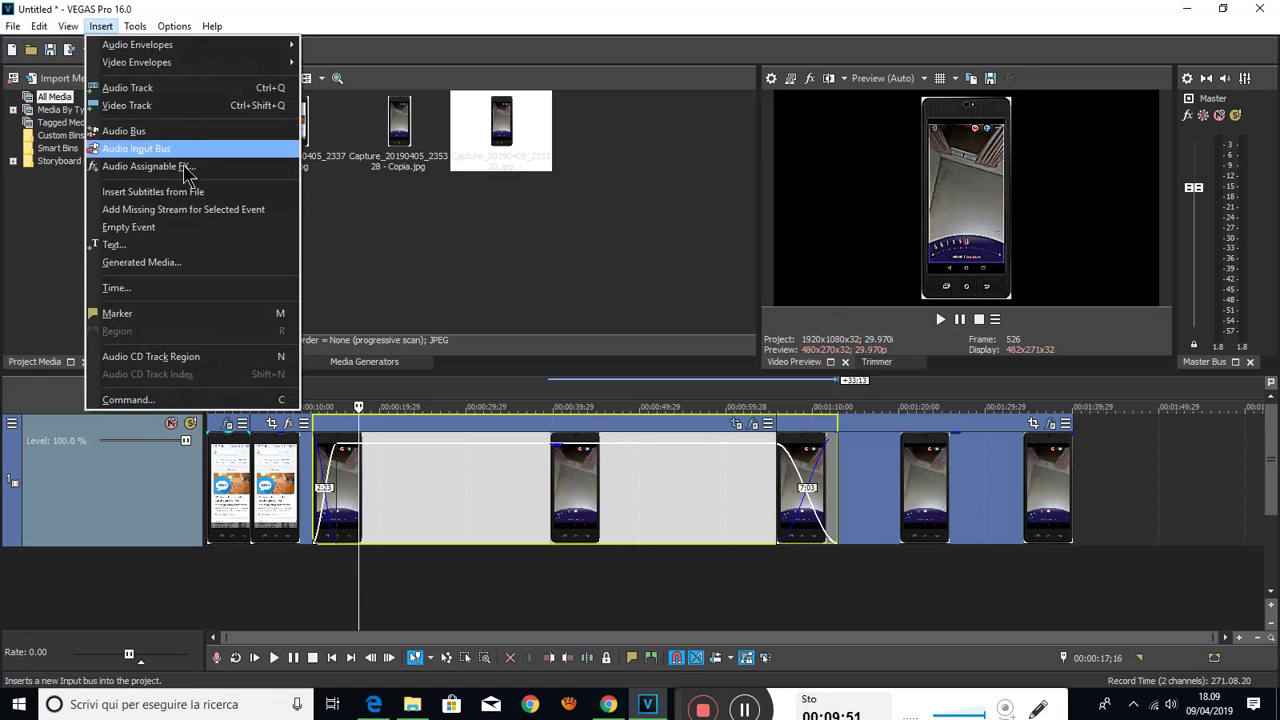
{"action": "mouse_move", "coordinate": [168, 33]}
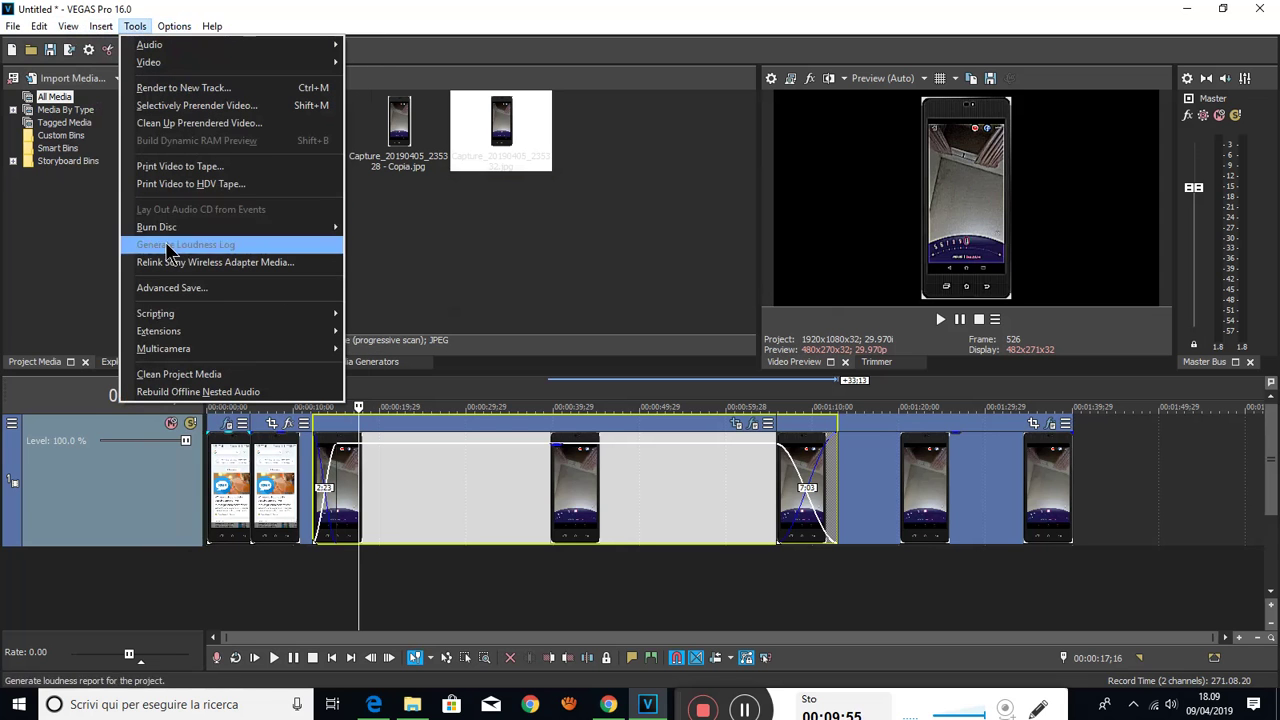
{"action": "mouse_move", "coordinate": [218, 232]}
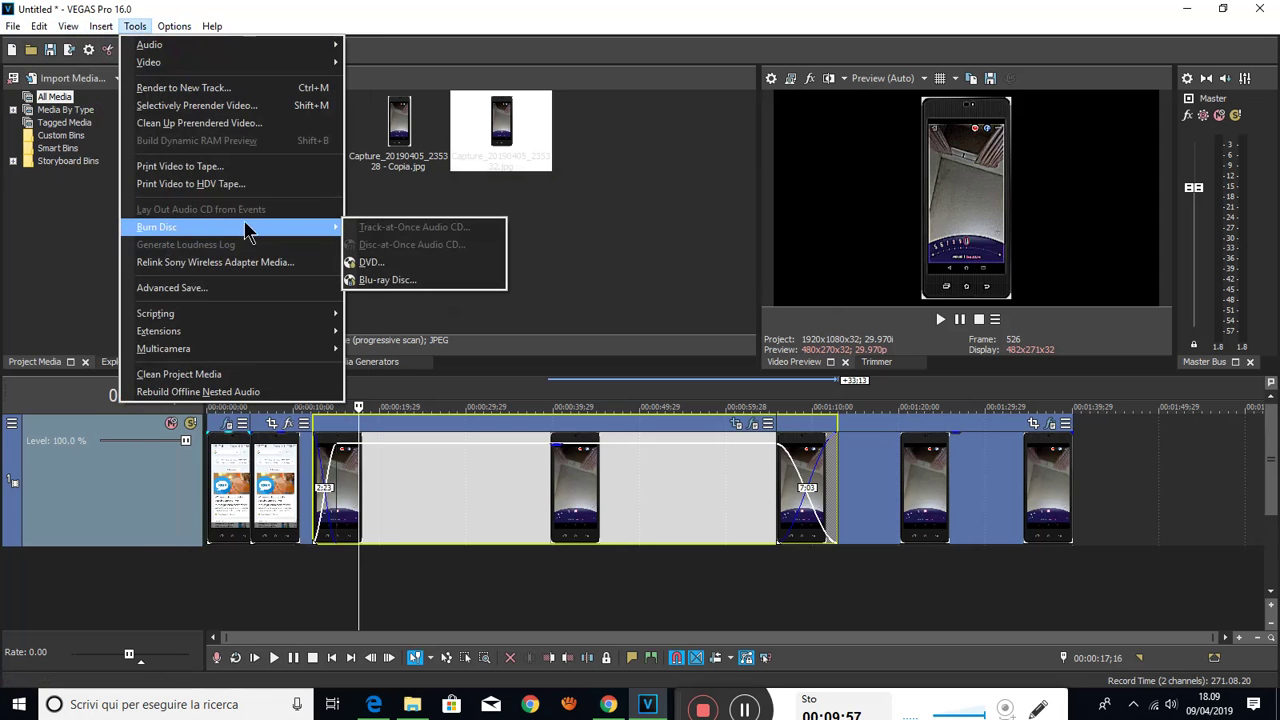
{"action": "left_click", "coordinate": [412, 263]}
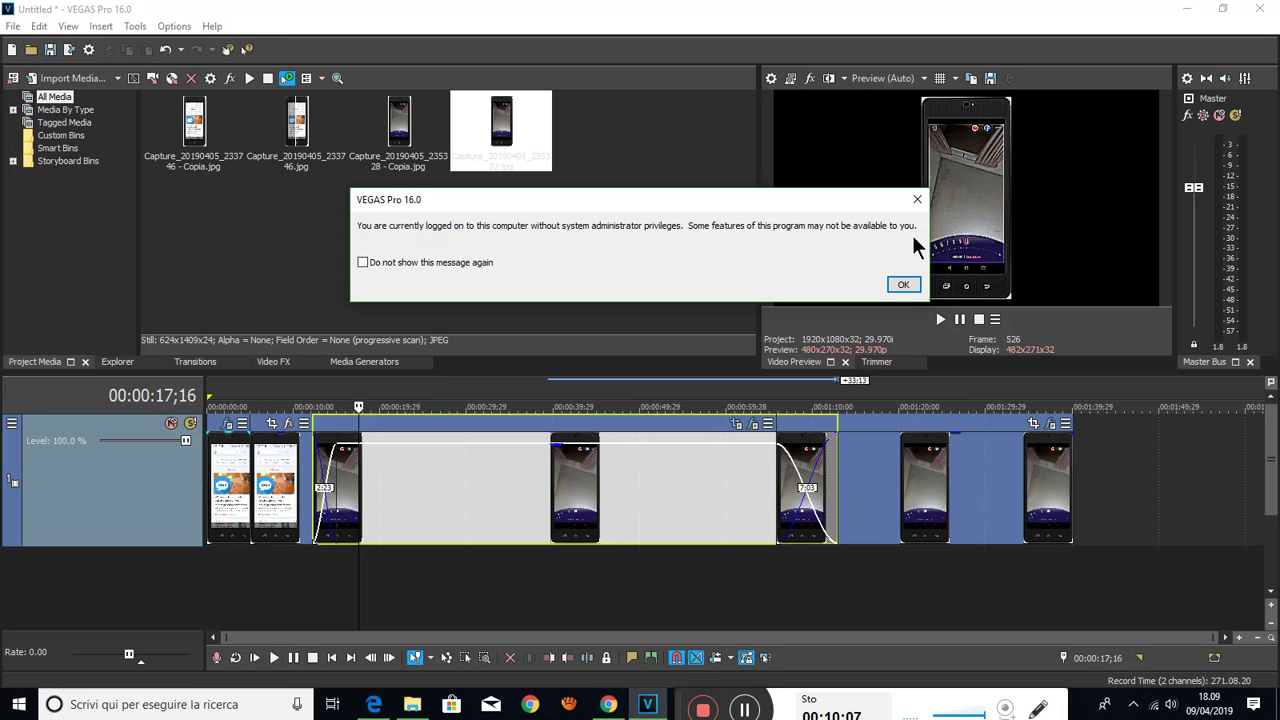
{"action": "left_click", "coordinate": [903, 283]}
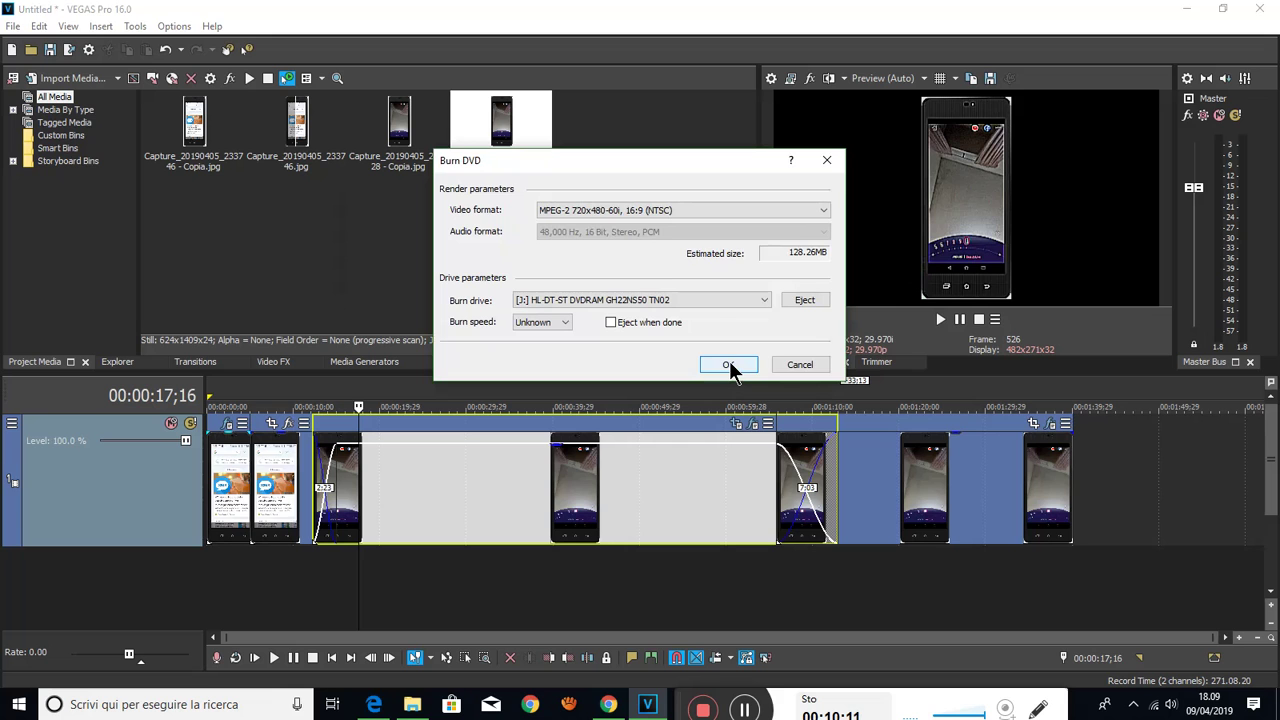
{"action": "left_click", "coordinate": [729, 366]}
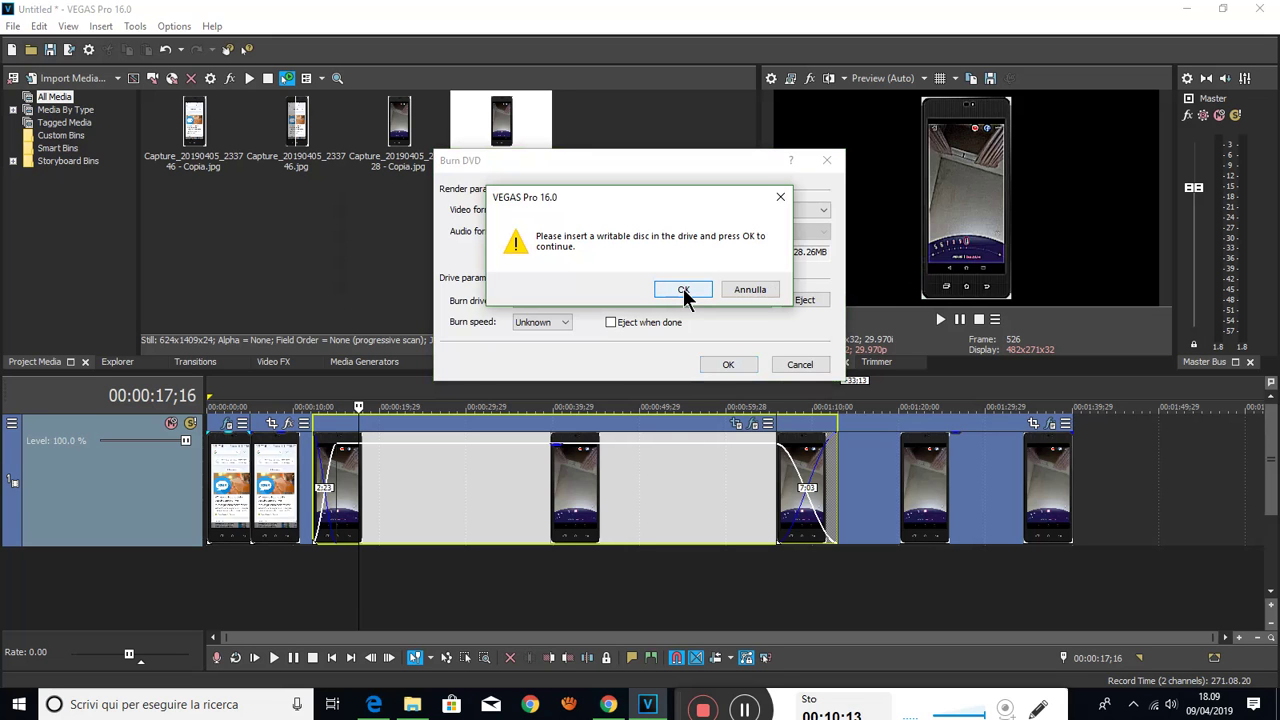
{"action": "left_click", "coordinate": [684, 292]}
{"action": "left_click", "coordinate": [684, 292]}
{"action": "left_click", "coordinate": [743, 287]}
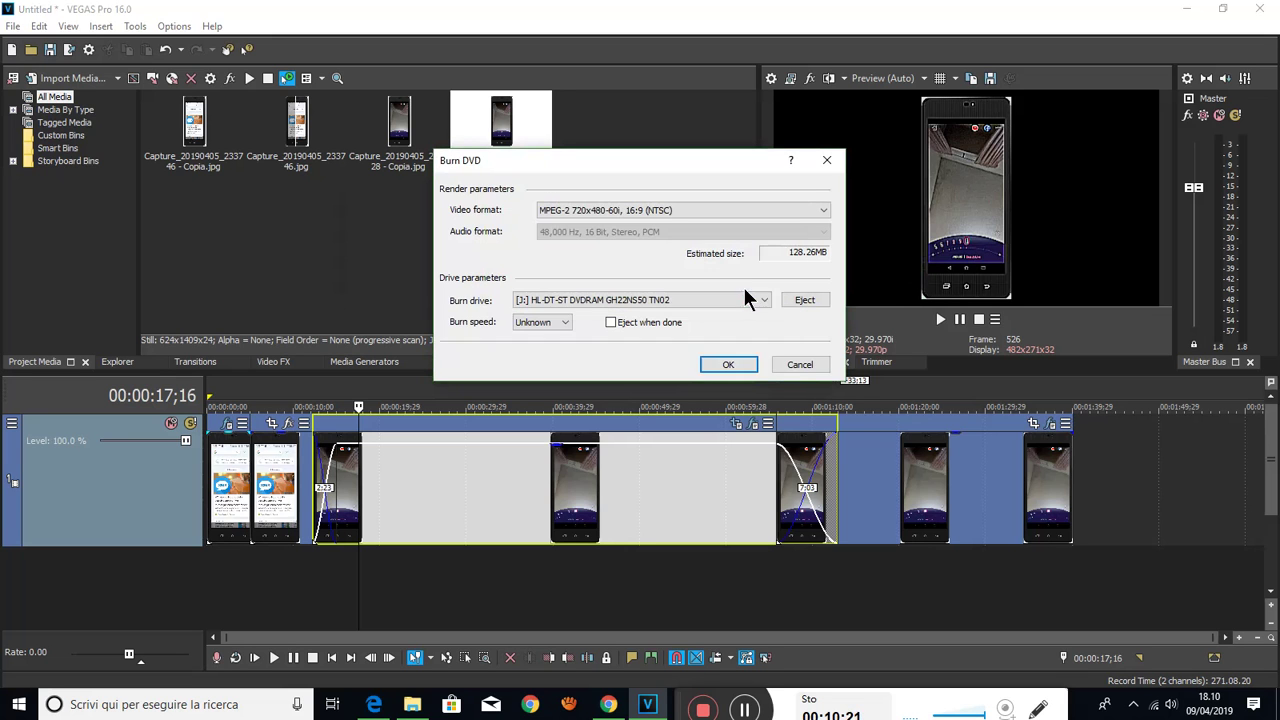
{"action": "left_click", "coordinate": [815, 366]}
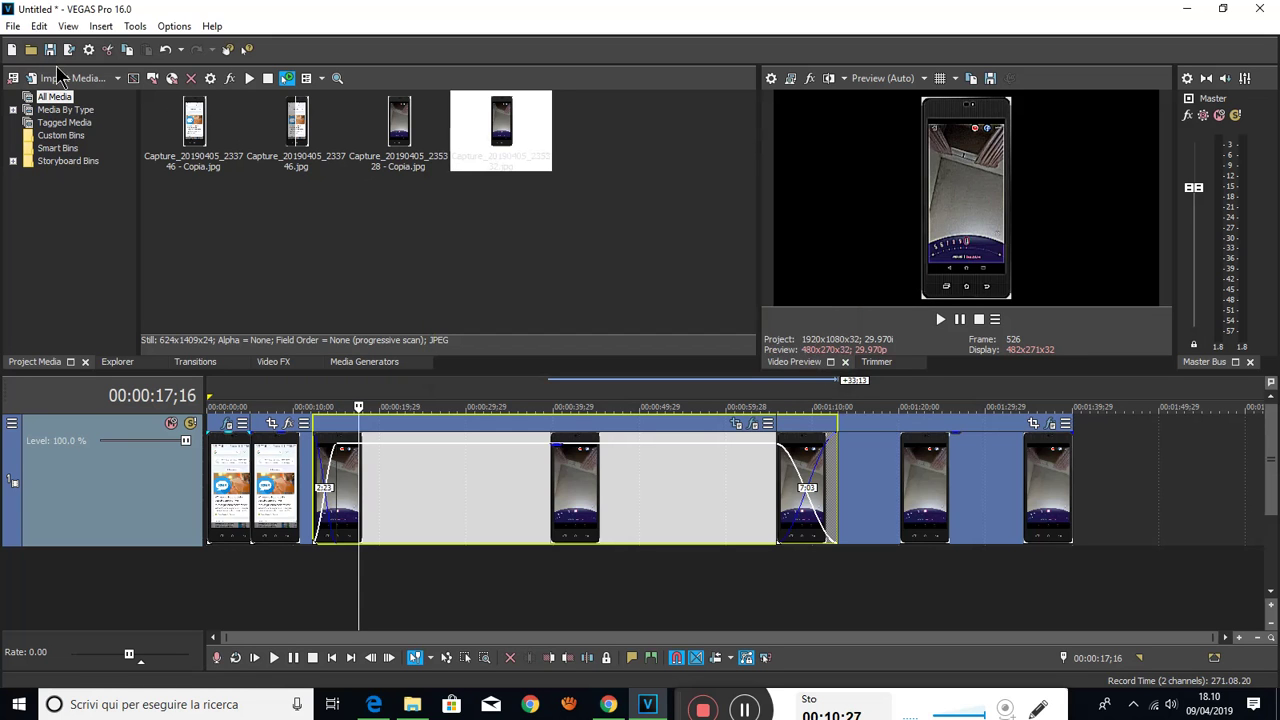
Render the project as Untitled.avi in the Documents folder, using Video for Windows with the PAL DV Widescreen template
{"action": "left_click", "coordinate": [12, 26]}
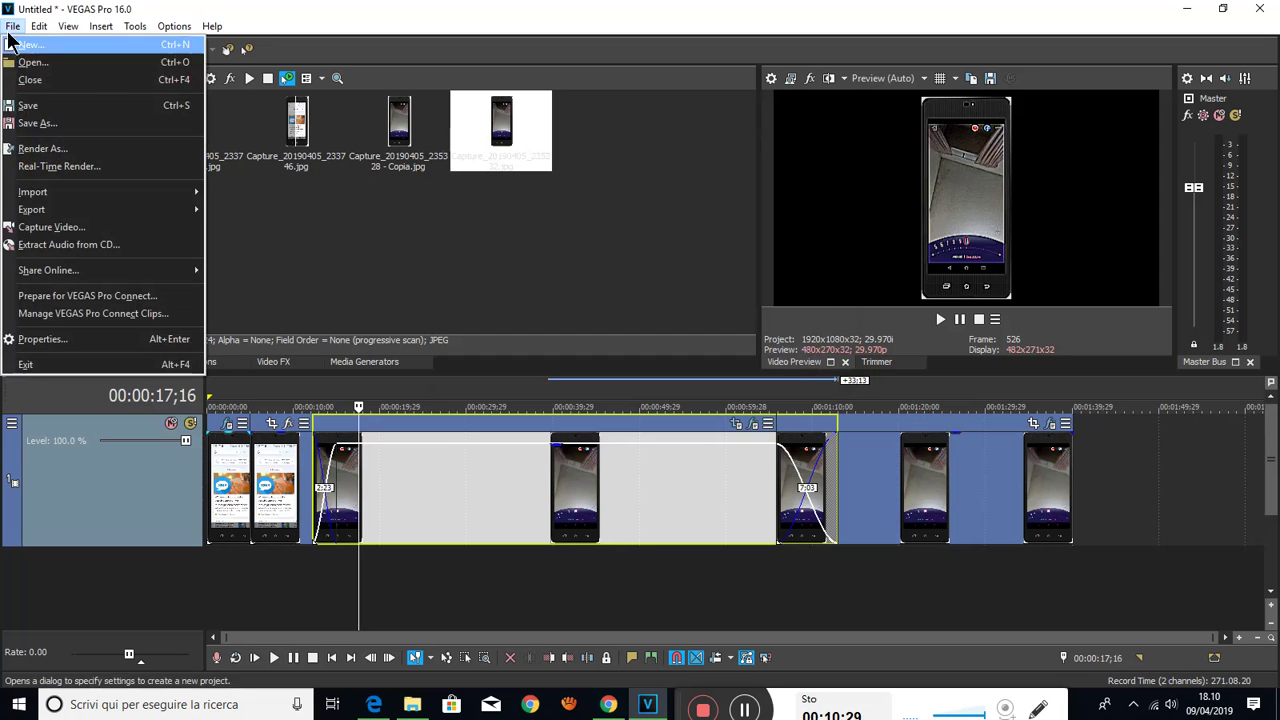
{"action": "mouse_move", "coordinate": [176, 214]}
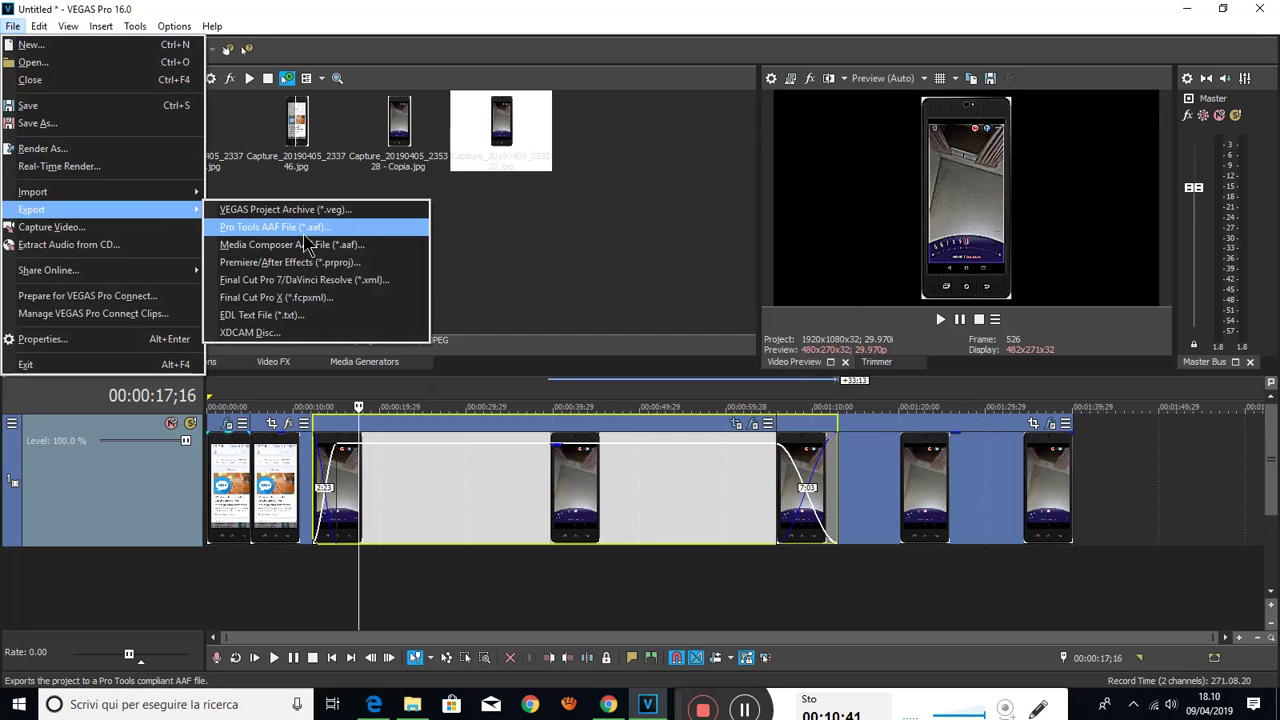
{"action": "left_click", "coordinate": [55, 148]}
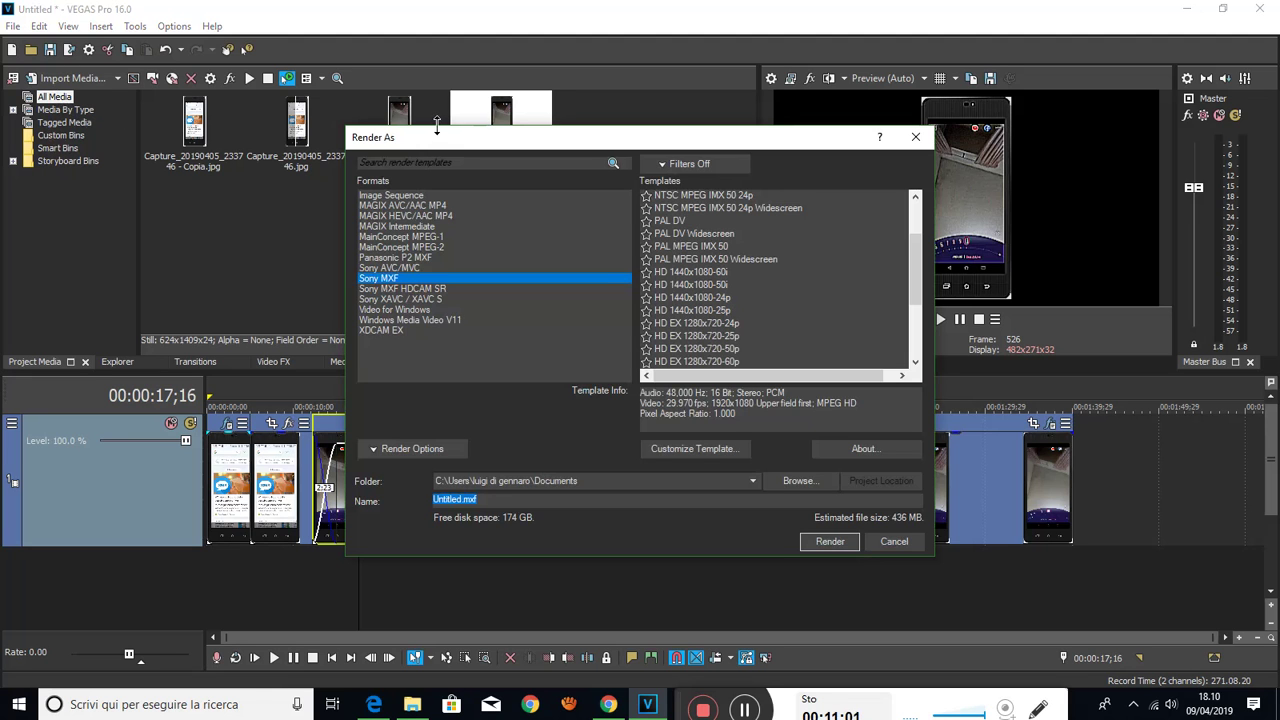
{"action": "left_click", "coordinate": [405, 311]}
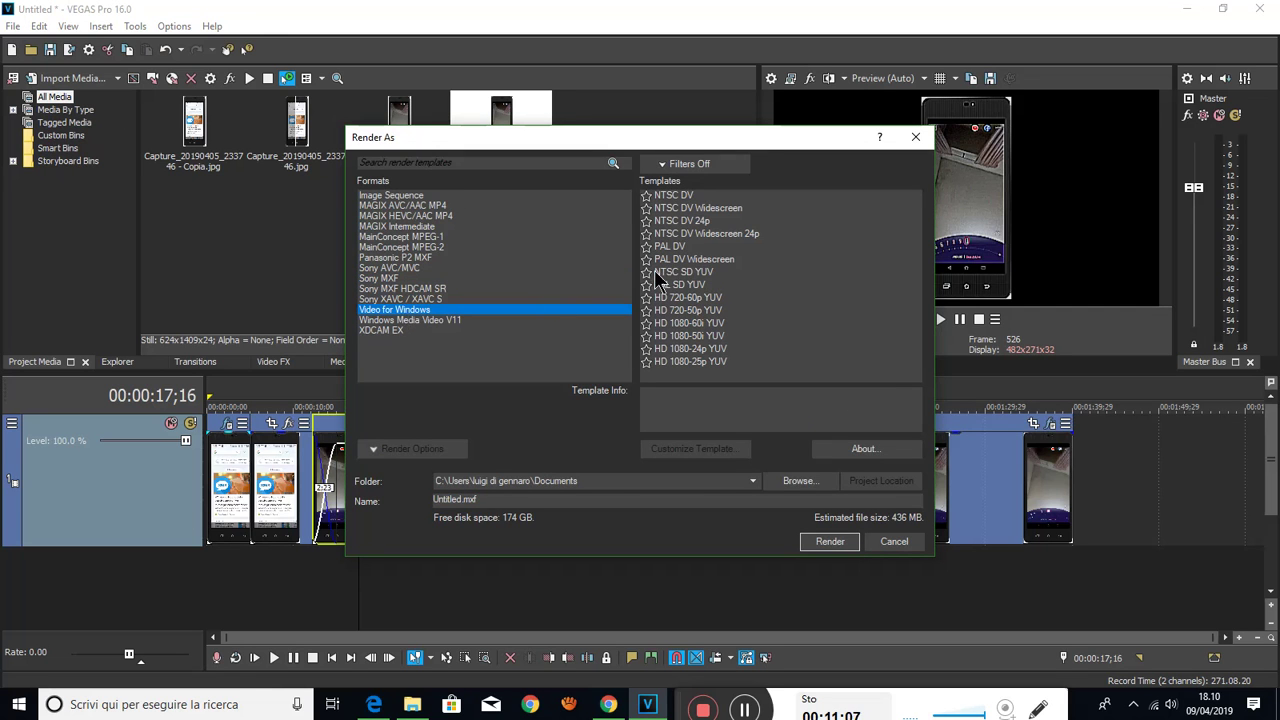
{"action": "left_click", "coordinate": [704, 262]}
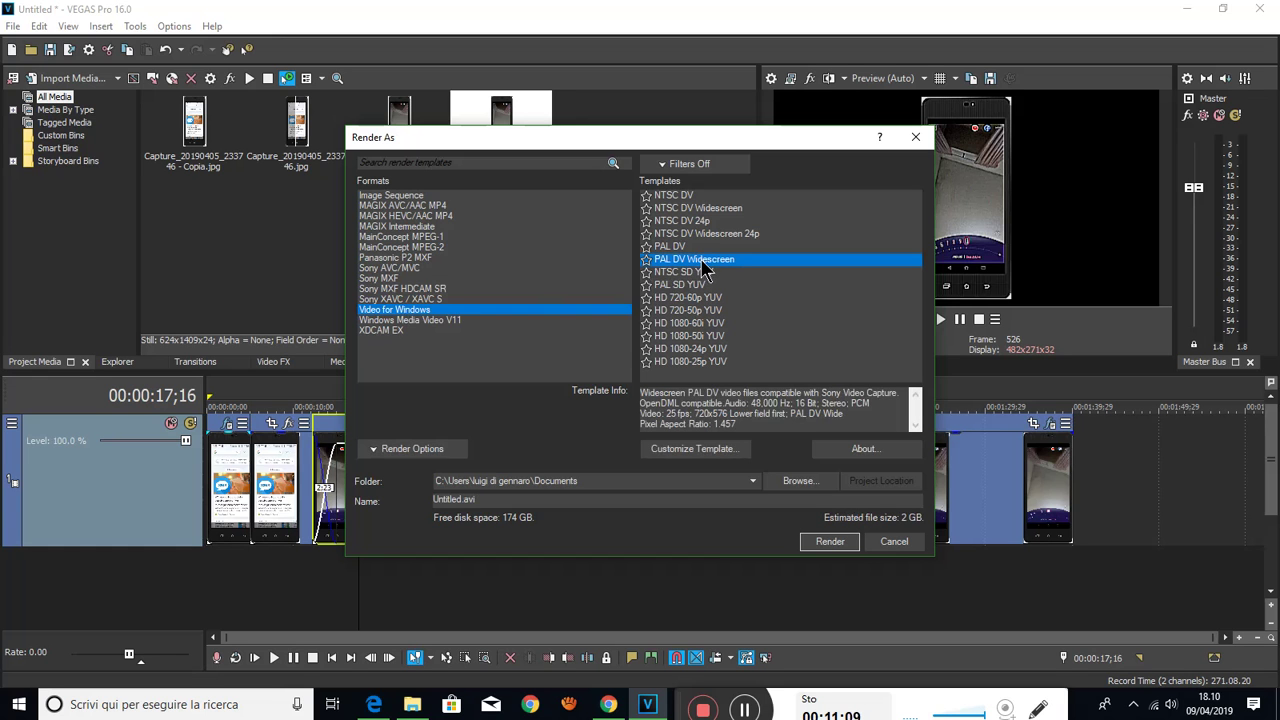
{"action": "left_click", "coordinate": [850, 540]}
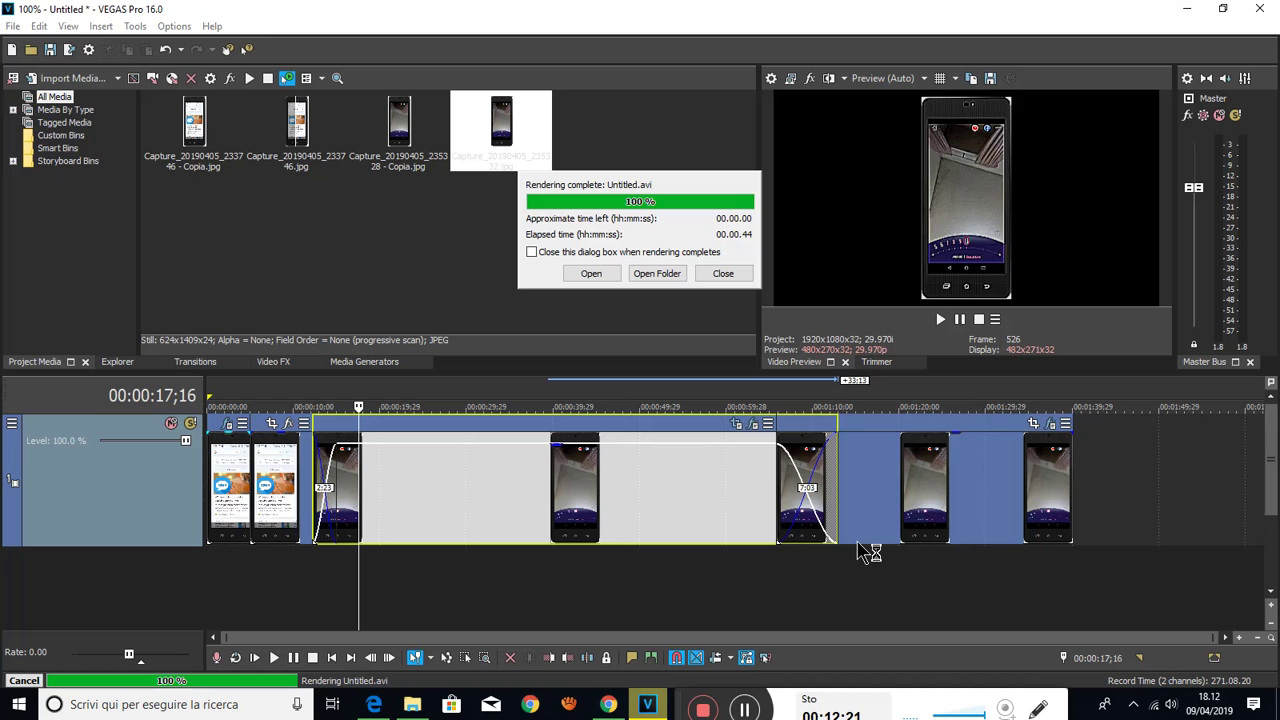
Open the render's folder, play Untitled.avi in VLC, skip through to near its end and back, and close the player
{"action": "left_click", "coordinate": [678, 276]}
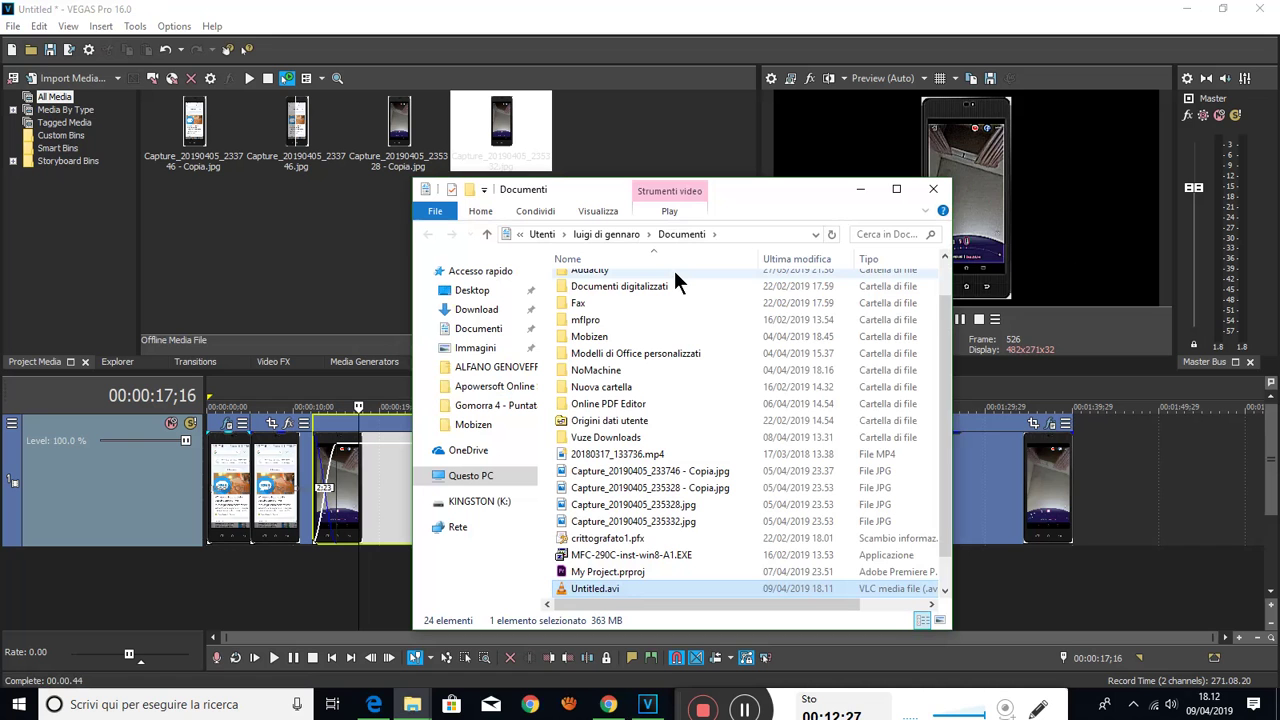
{"action": "double_click", "coordinate": [616, 588]}
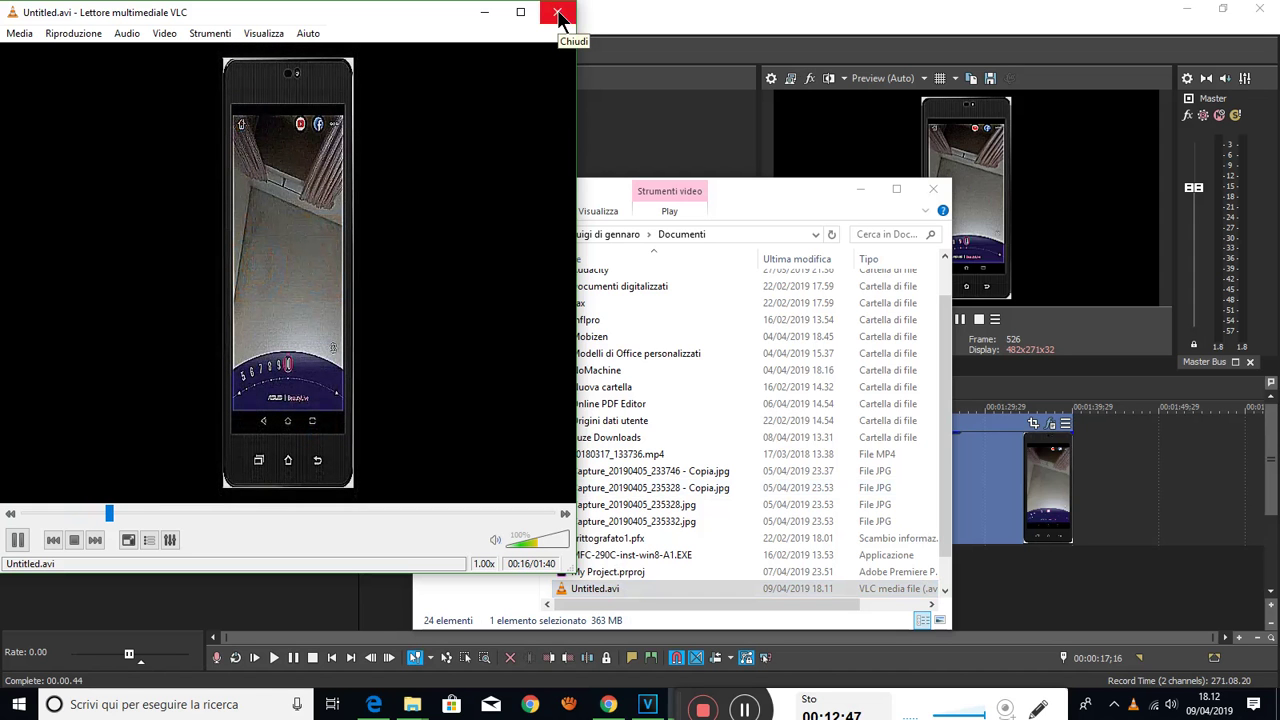
{"action": "left_click", "coordinate": [320, 513]}
{"action": "left_click", "coordinate": [371, 513]}
{"action": "left_click", "coordinate": [434, 513]}
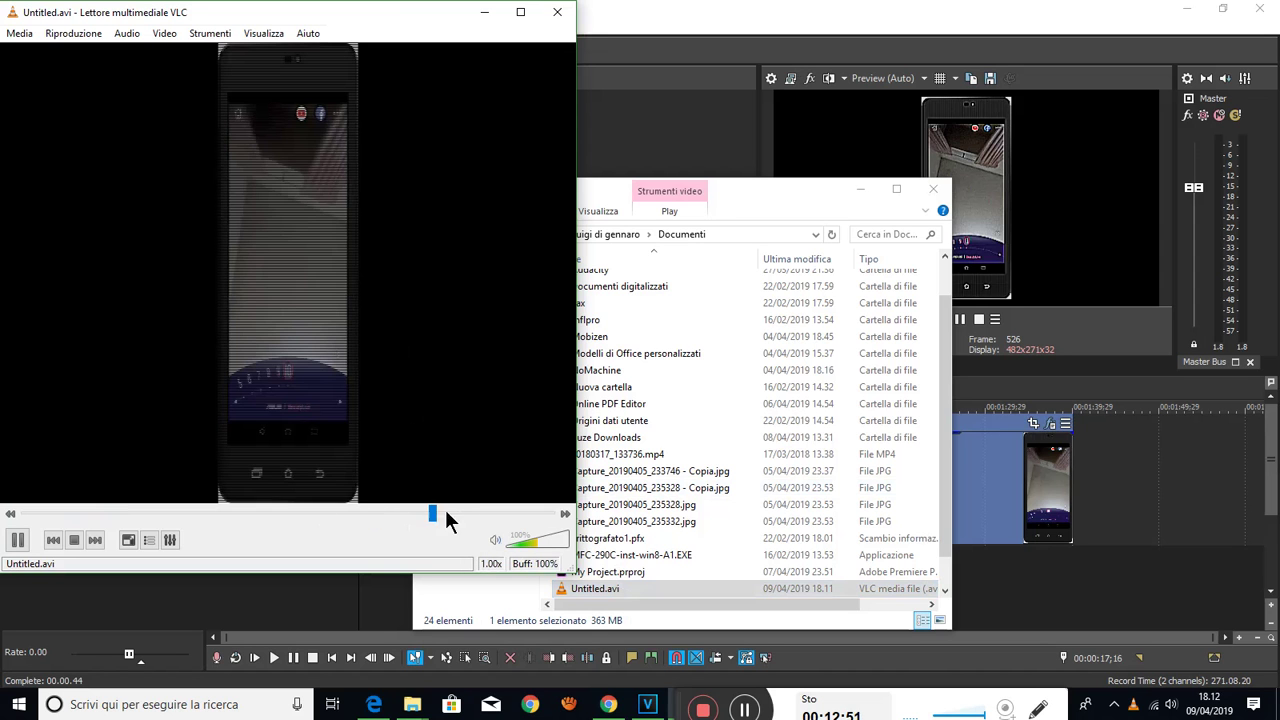
{"action": "left_click", "coordinate": [513, 513]}
{"action": "left_click", "coordinate": [536, 513]}
{"action": "left_click_drag", "start_coordinate": [536, 513], "coordinate": [377, 510]}
{"action": "left_click", "coordinate": [557, 12]}
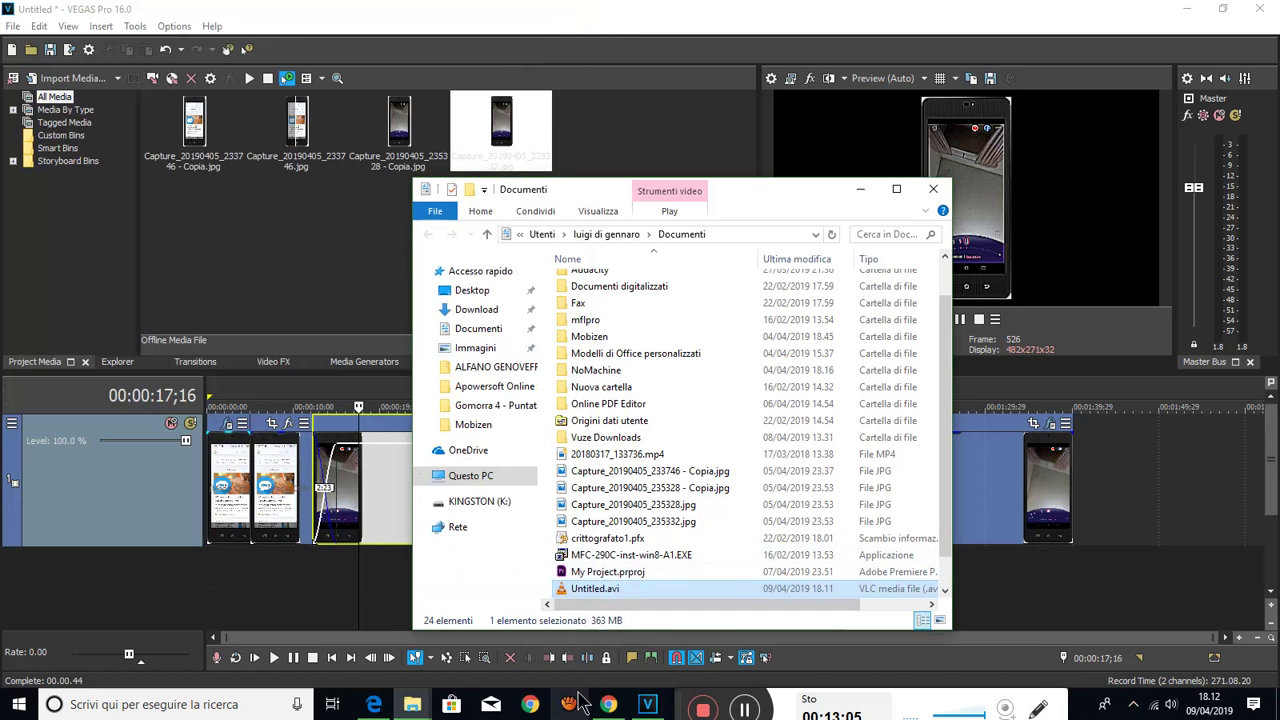
Switch to Chrome and show the already open YouTube upload page
{"action": "left_click", "coordinate": [612, 705]}
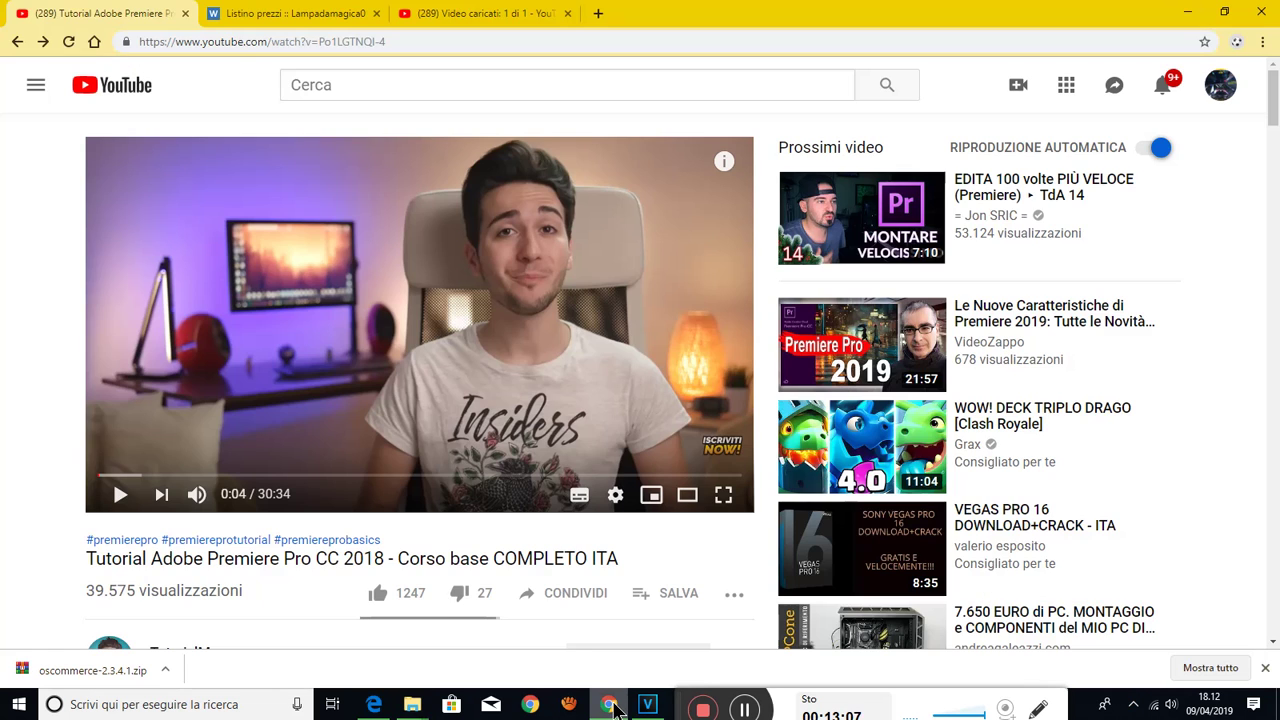
{"action": "left_click", "coordinate": [486, 14]}
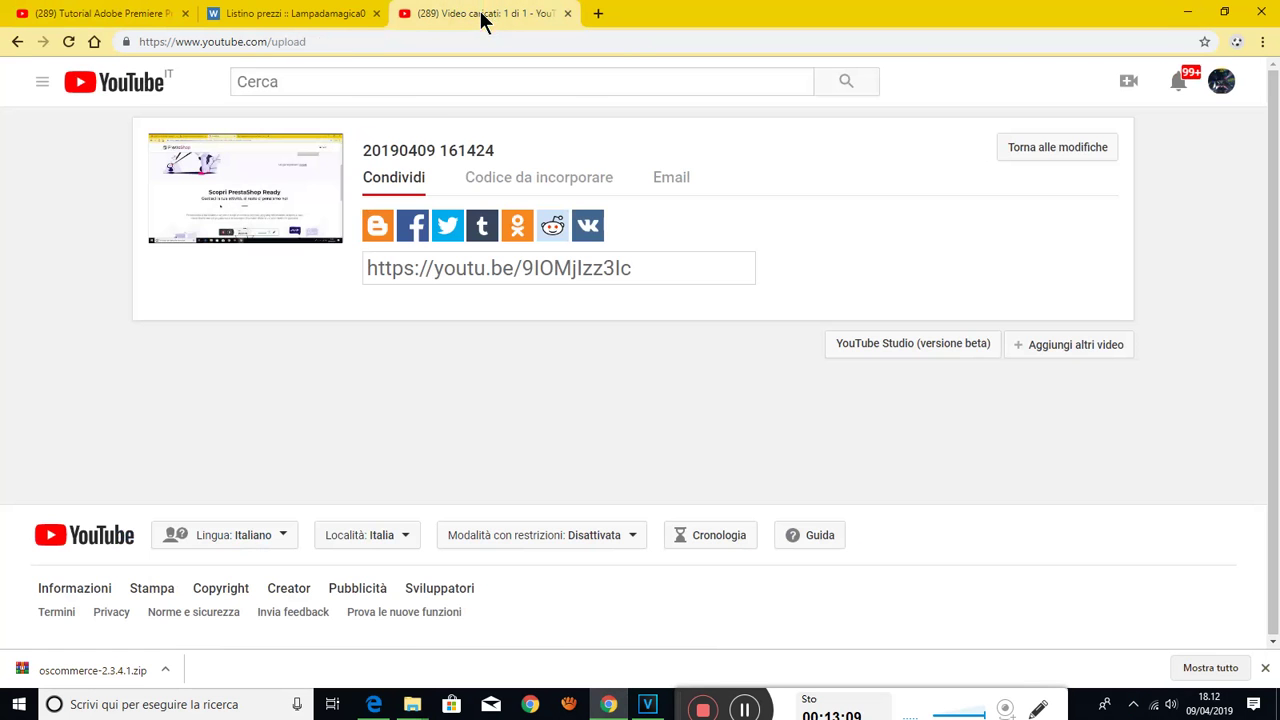
Upload Untitled.avi from the Documents folder to the open YouTube upload page
{"action": "mouse_move", "coordinate": [415, 700]}
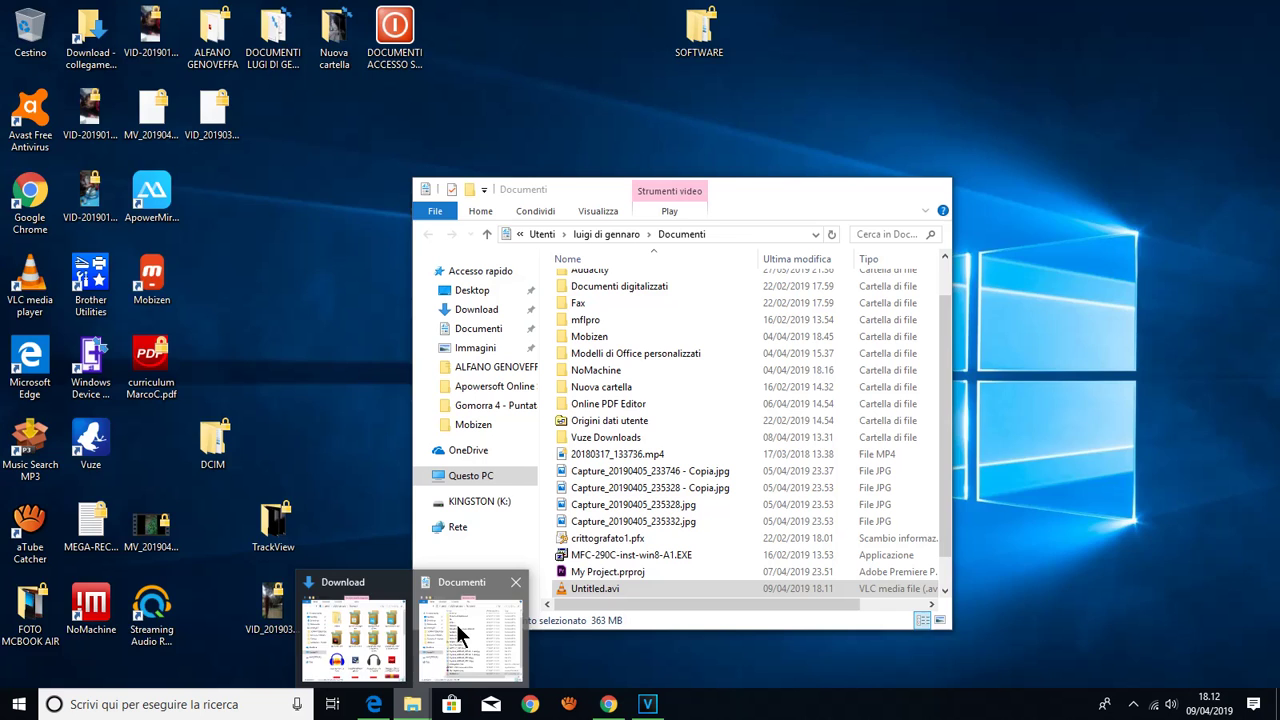
{"action": "left_click", "coordinate": [455, 621]}
{"action": "left_click_drag", "start_coordinate": [600, 588], "coordinate": [278, 396]}
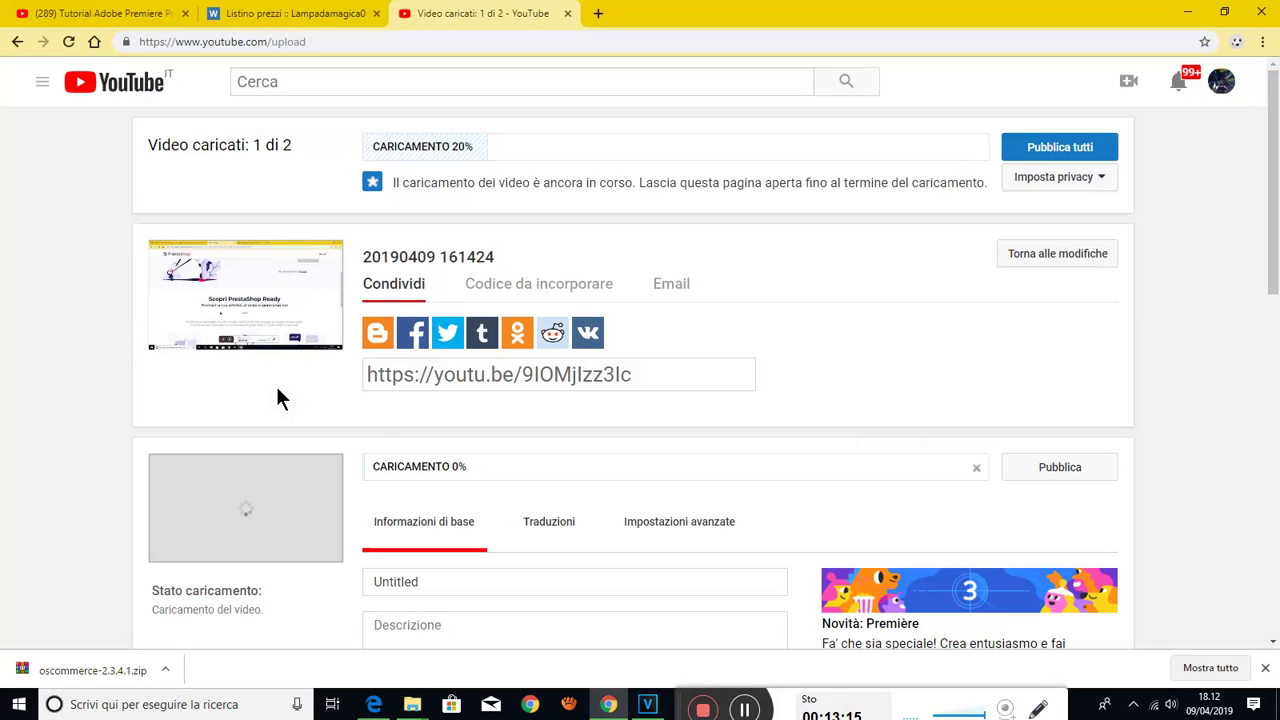
In the Untitled video's advanced settings, set the recording date to 9 April 2019
{"action": "left_click", "coordinate": [672, 521]}
{"action": "scroll", "coordinate": [730, 485], "scroll_direction": "down", "scroll_amount": 3}
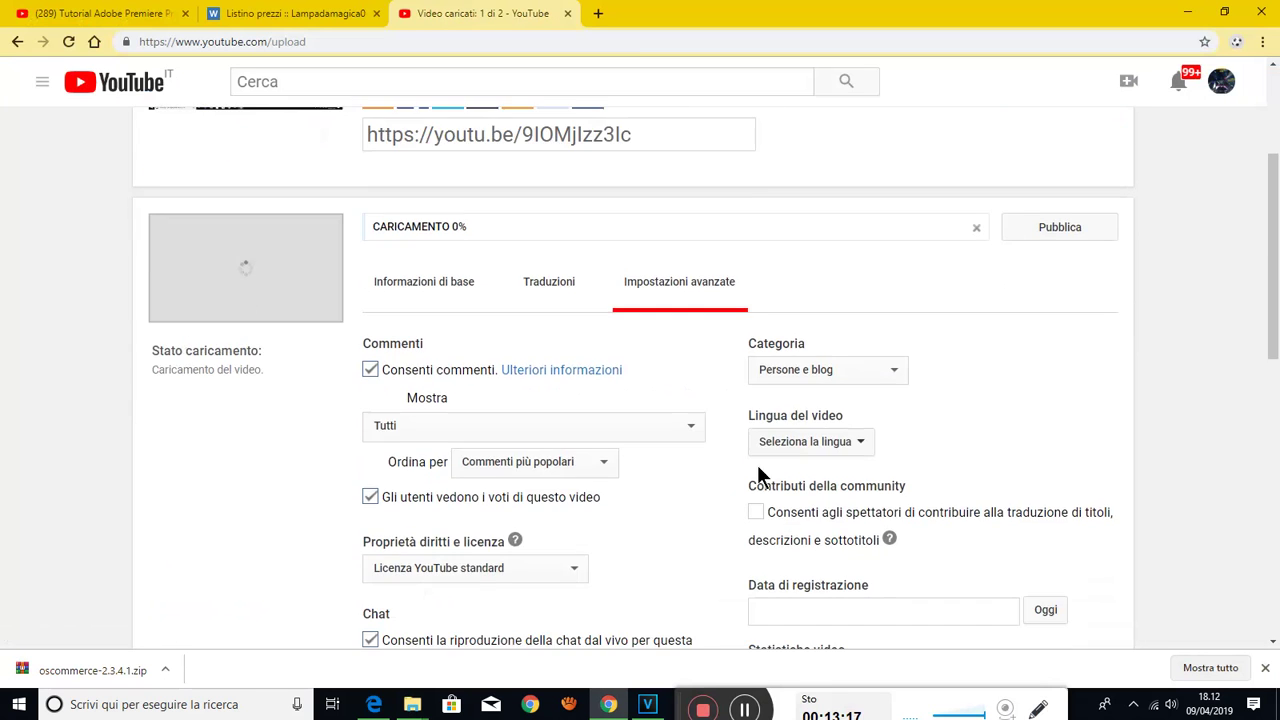
{"action": "left_click", "coordinate": [899, 611]}
{"action": "left_click", "coordinate": [806, 552]}
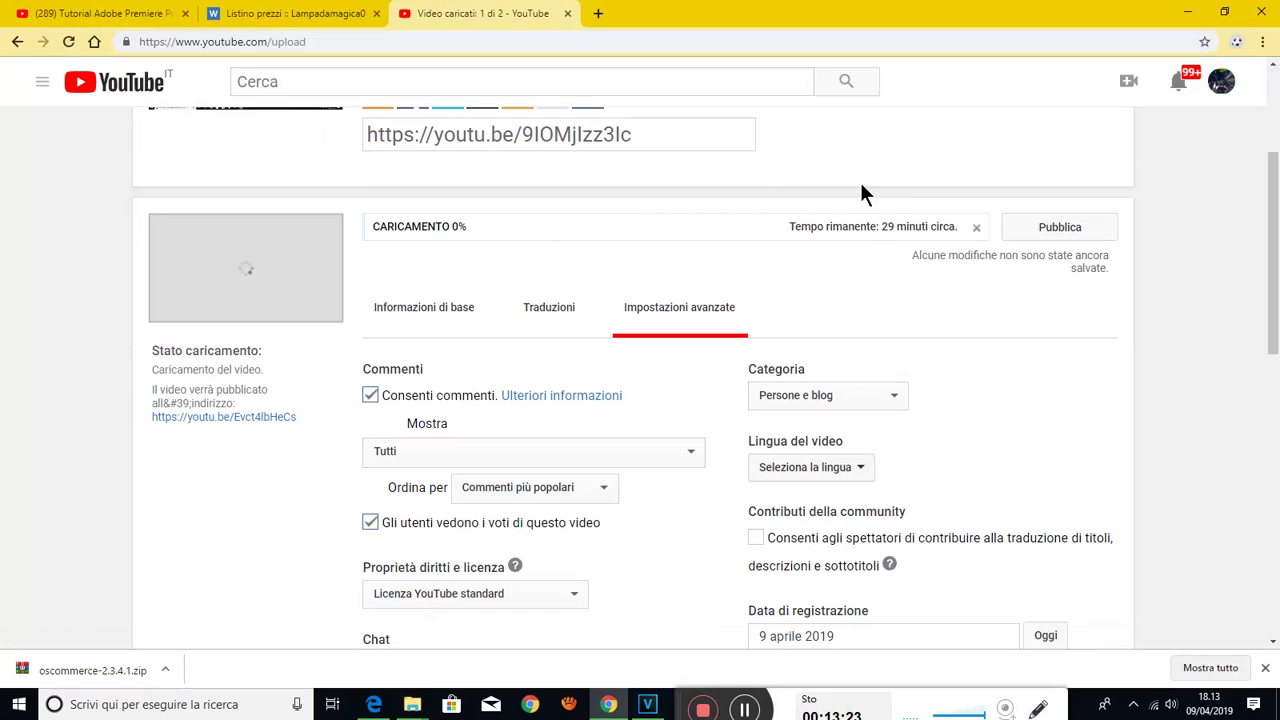
Publish all the uploaded videos and switch back to VEGAS Pro with the browser and Documents windows minimized
{"action": "left_click", "coordinate": [1061, 230]}
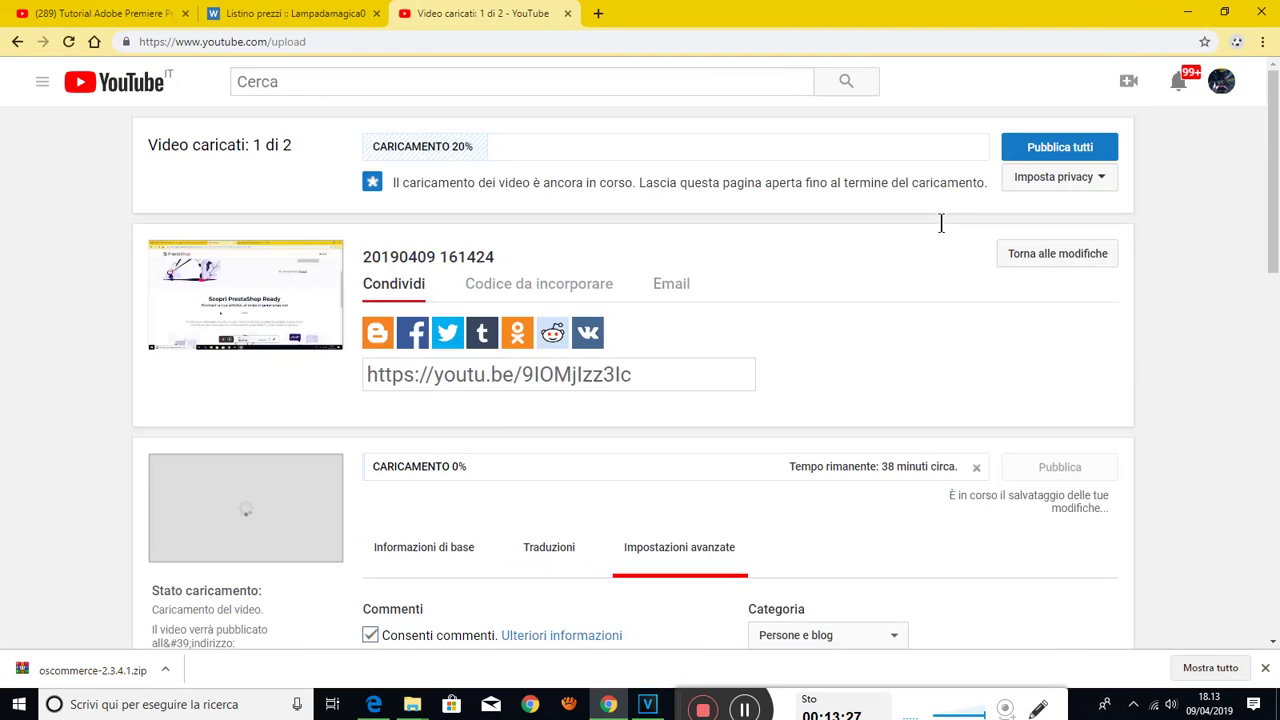
{"action": "left_click", "coordinate": [1064, 145]}
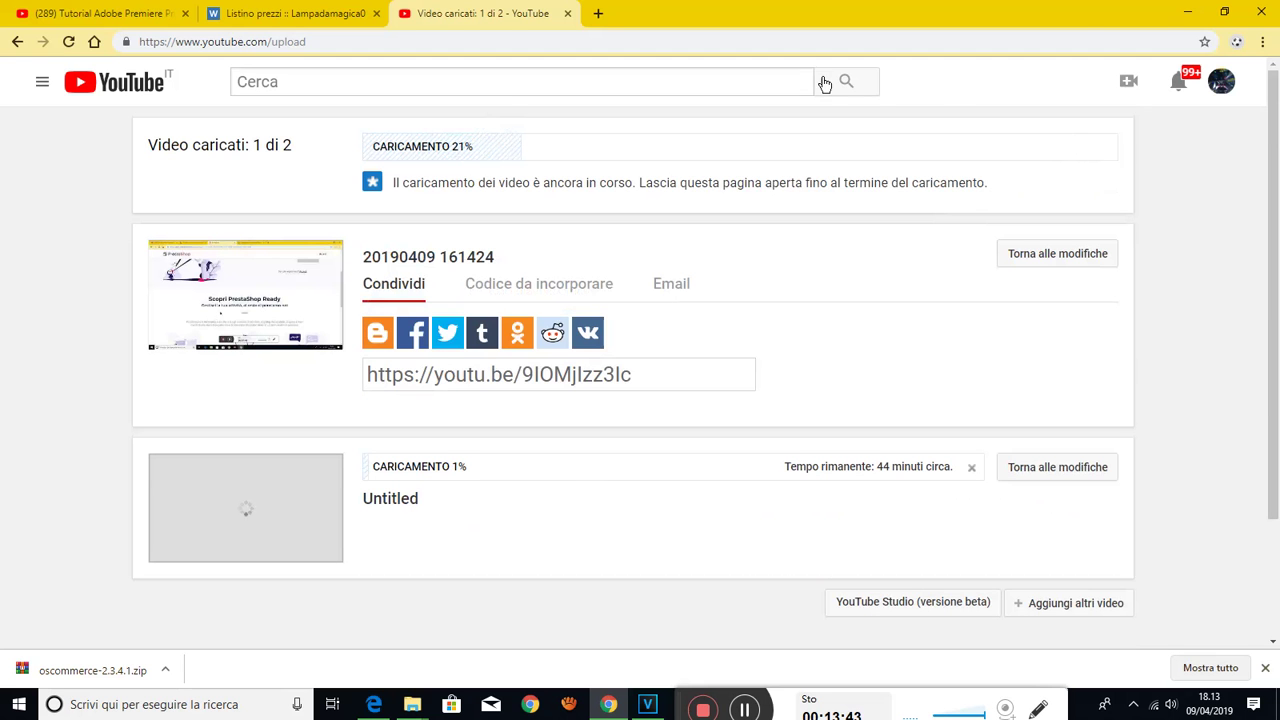
{"action": "left_click", "coordinate": [1197, 17]}
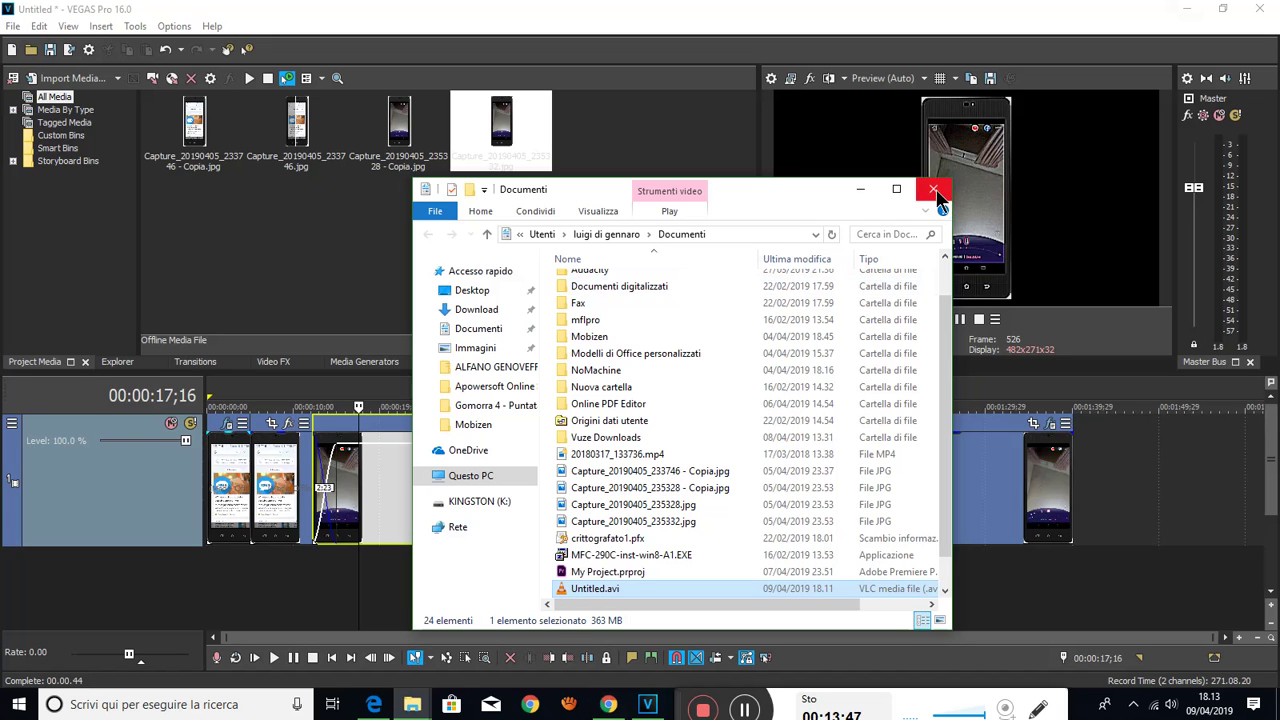
{"action": "left_click", "coordinate": [860, 189]}
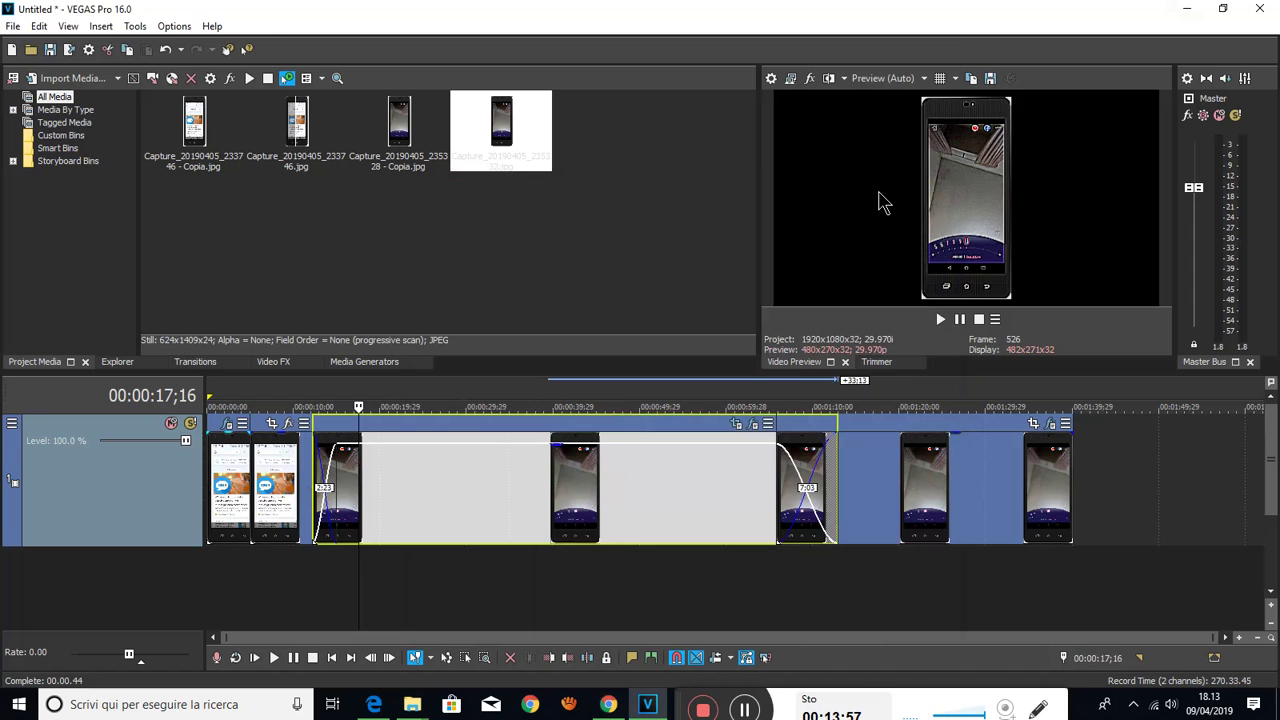
Try the Safe Areas, Green and Grid overlays on the video preview, and turn the overlay off
{"action": "left_click", "coordinate": [926, 80]}
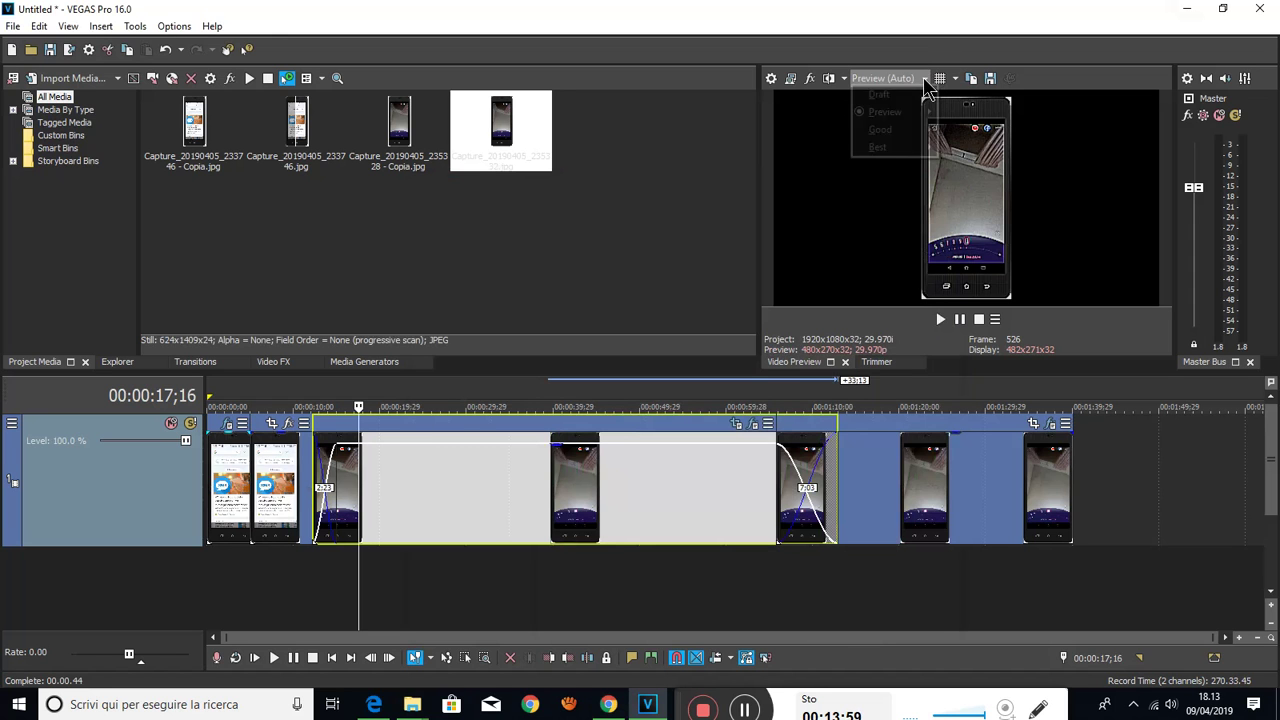
{"action": "left_click", "coordinate": [926, 84]}
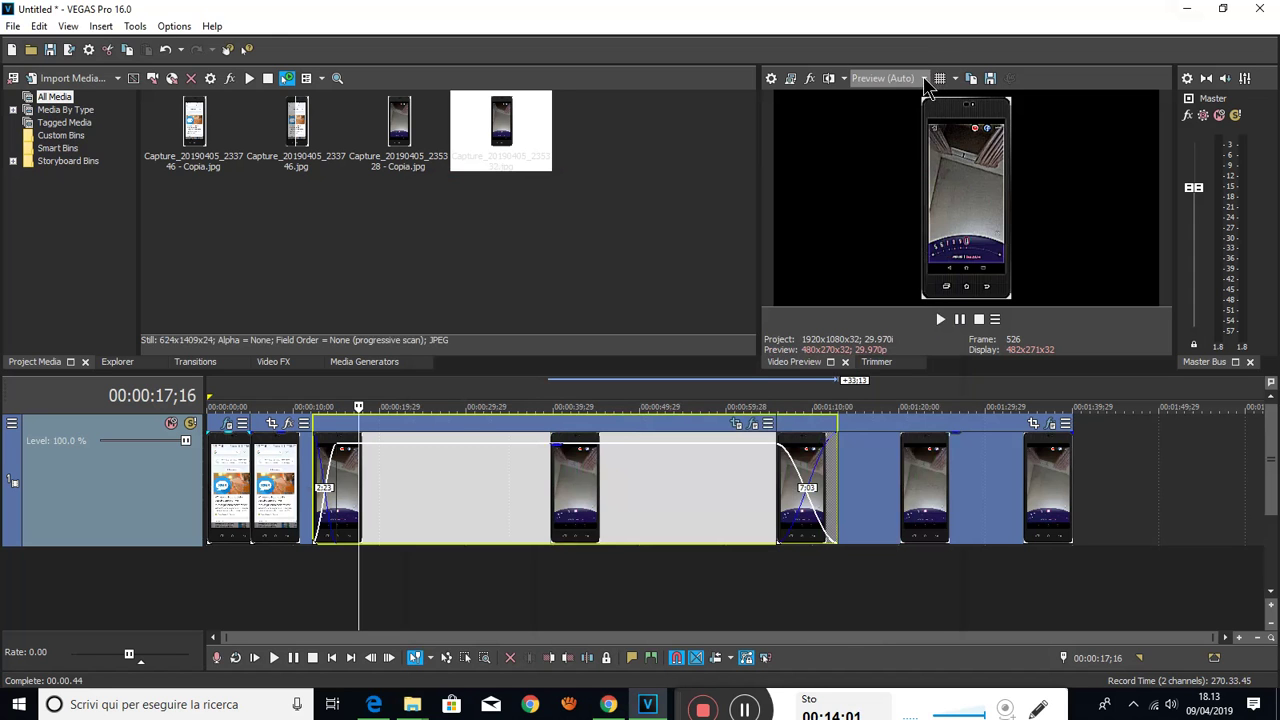
{"action": "left_click", "coordinate": [942, 80]}
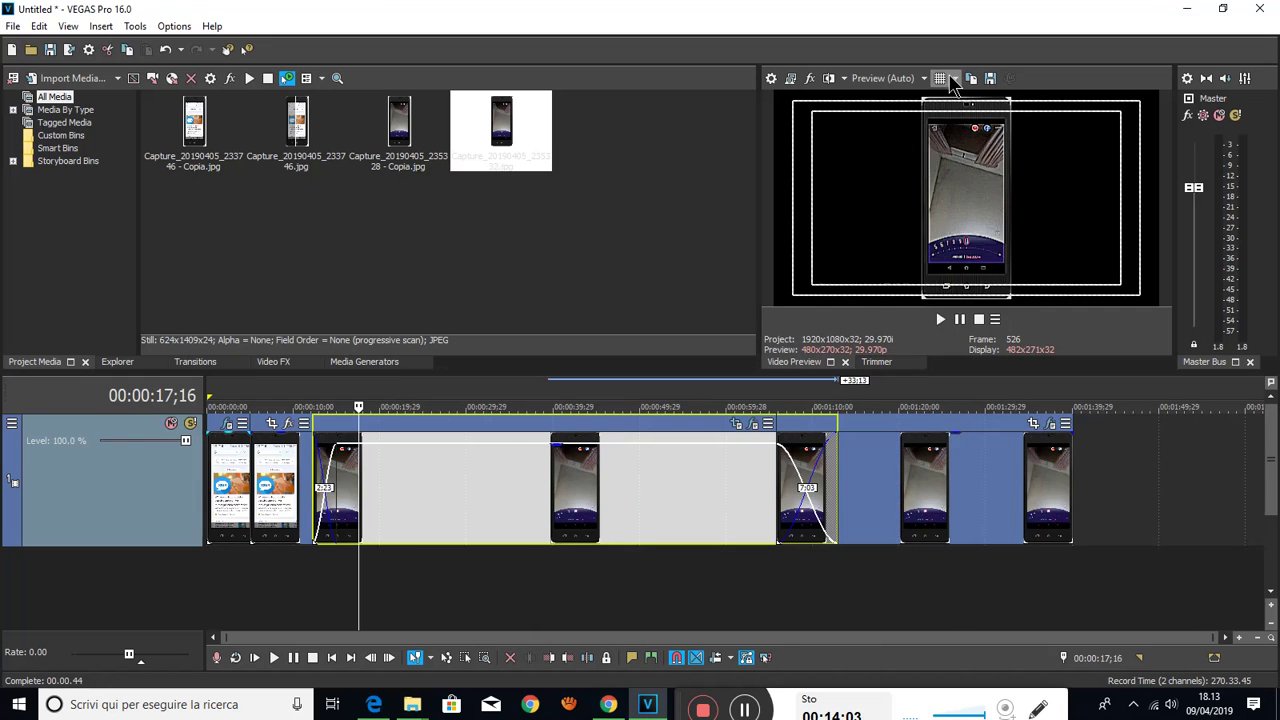
{"action": "left_click", "coordinate": [954, 80]}
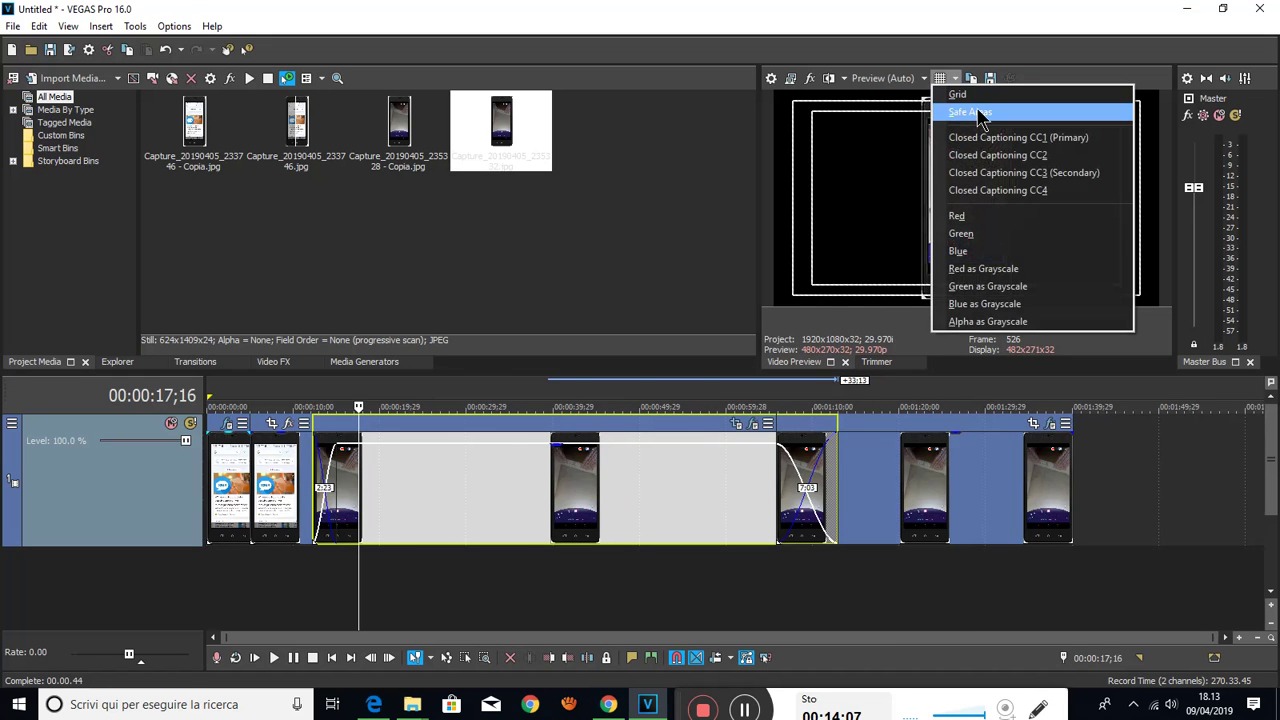
{"action": "left_click", "coordinate": [1008, 244]}
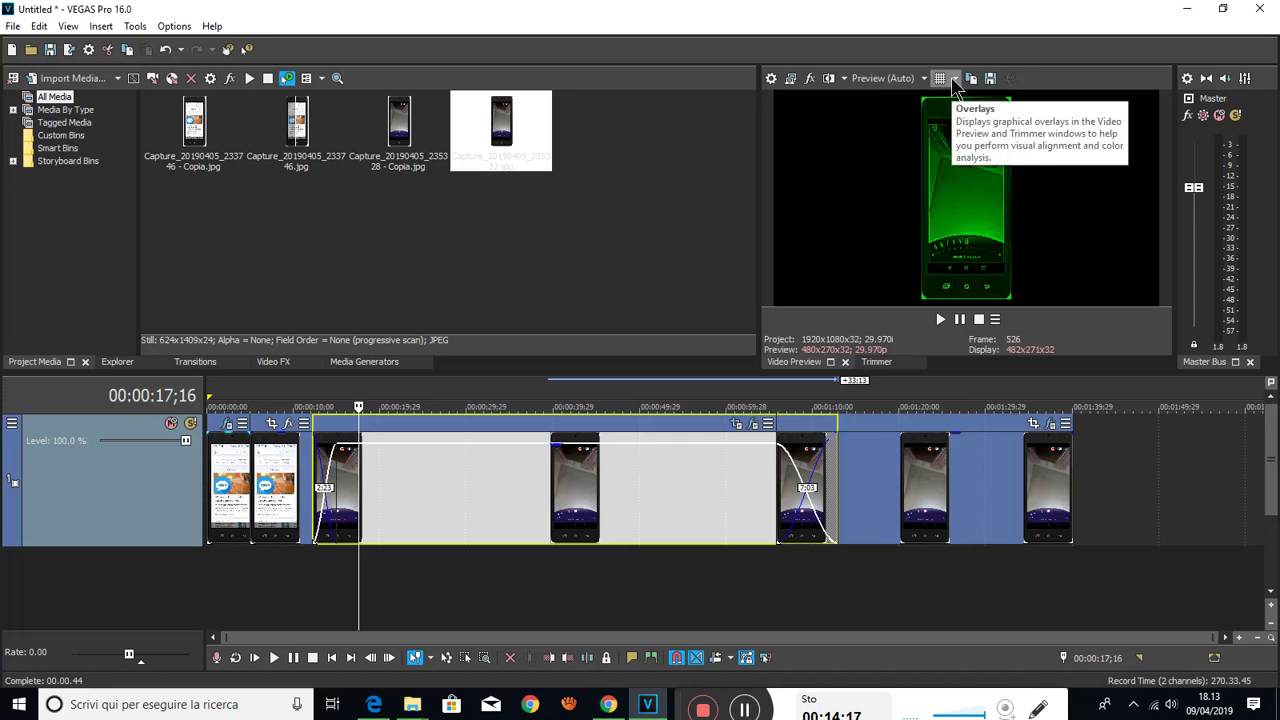
{"action": "left_click", "coordinate": [953, 82]}
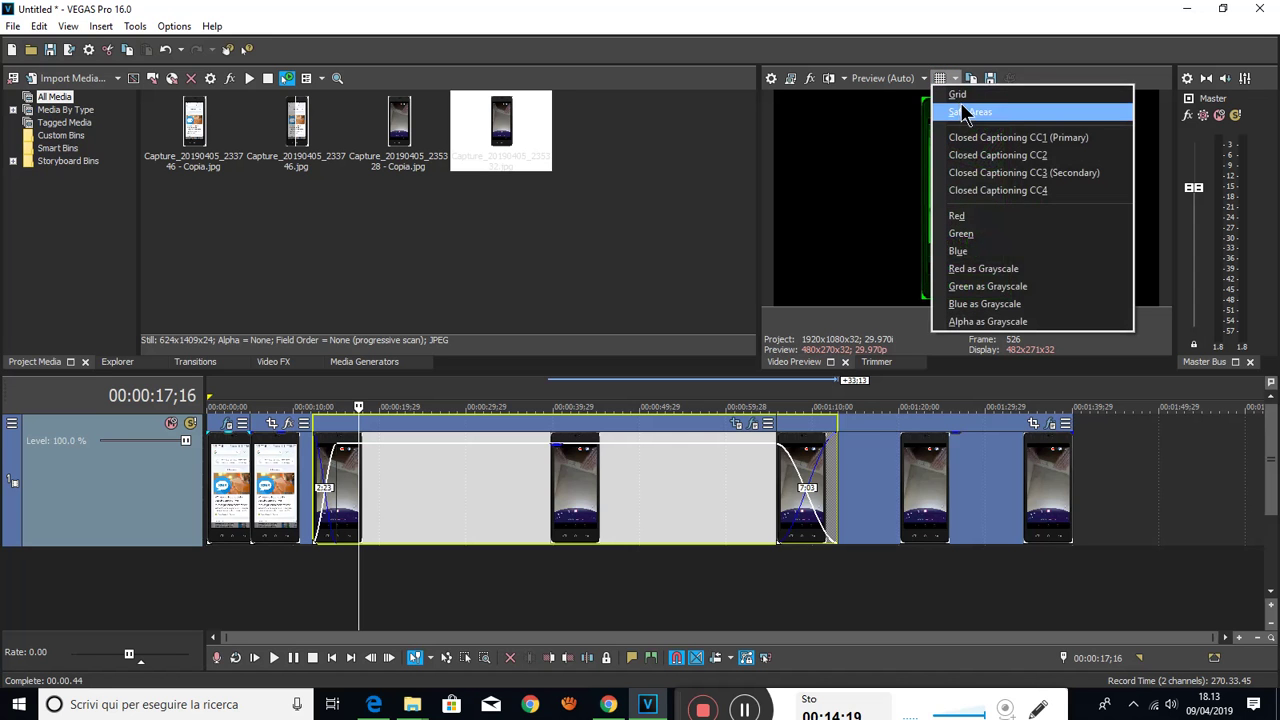
{"action": "left_click", "coordinate": [963, 96]}
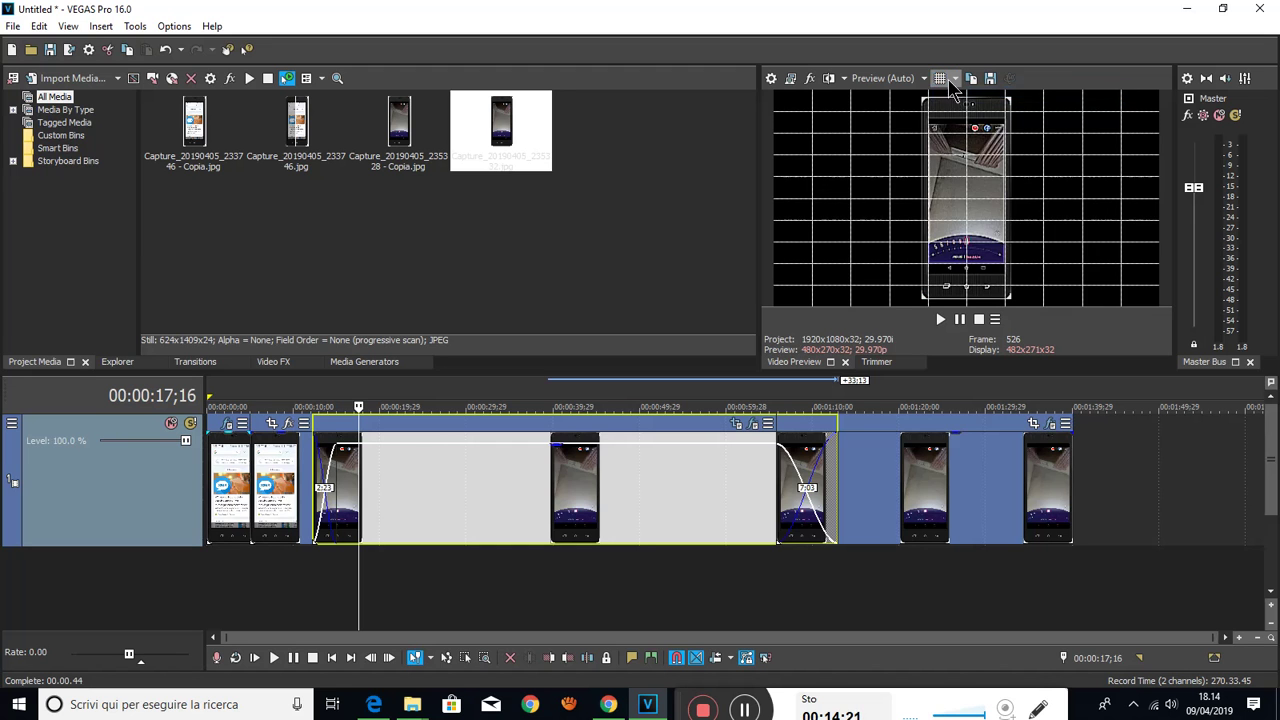
{"action": "left_click", "coordinate": [943, 82]}
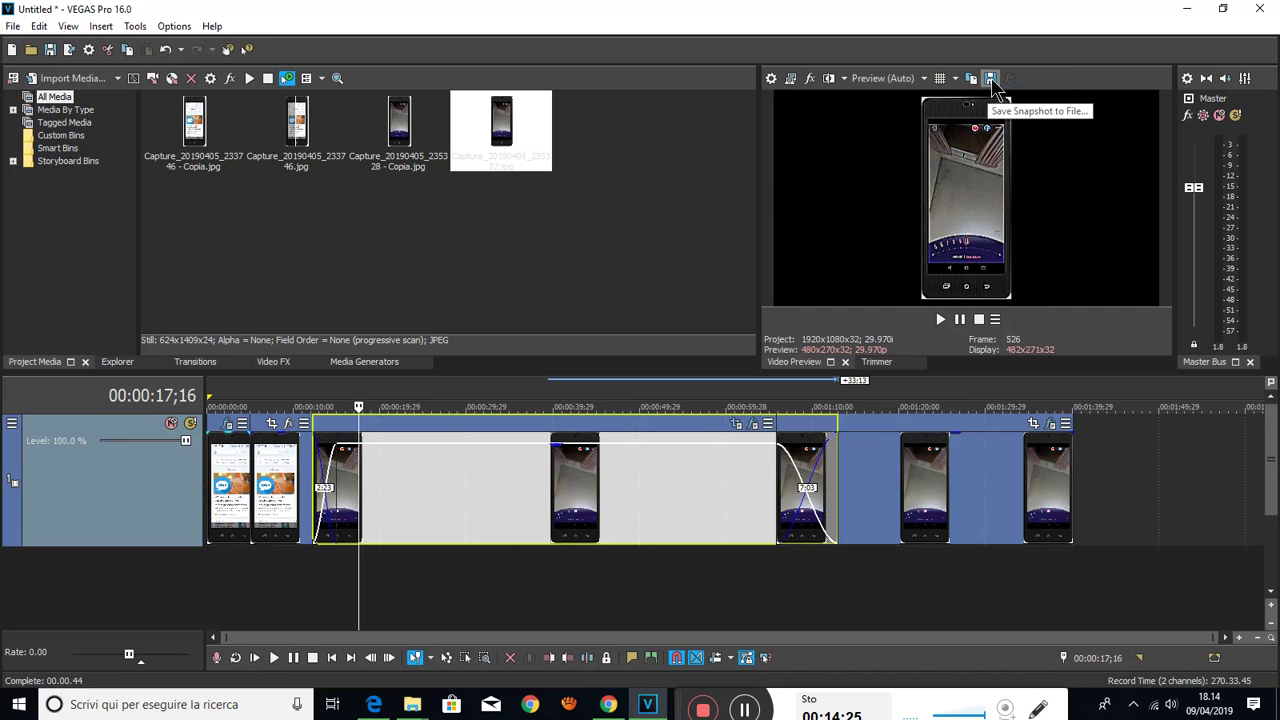
Save a snapshot of the current frame as Image1.jpg in the Documents folder, and start closing the program but cancel
{"action": "left_click", "coordinate": [991, 80]}
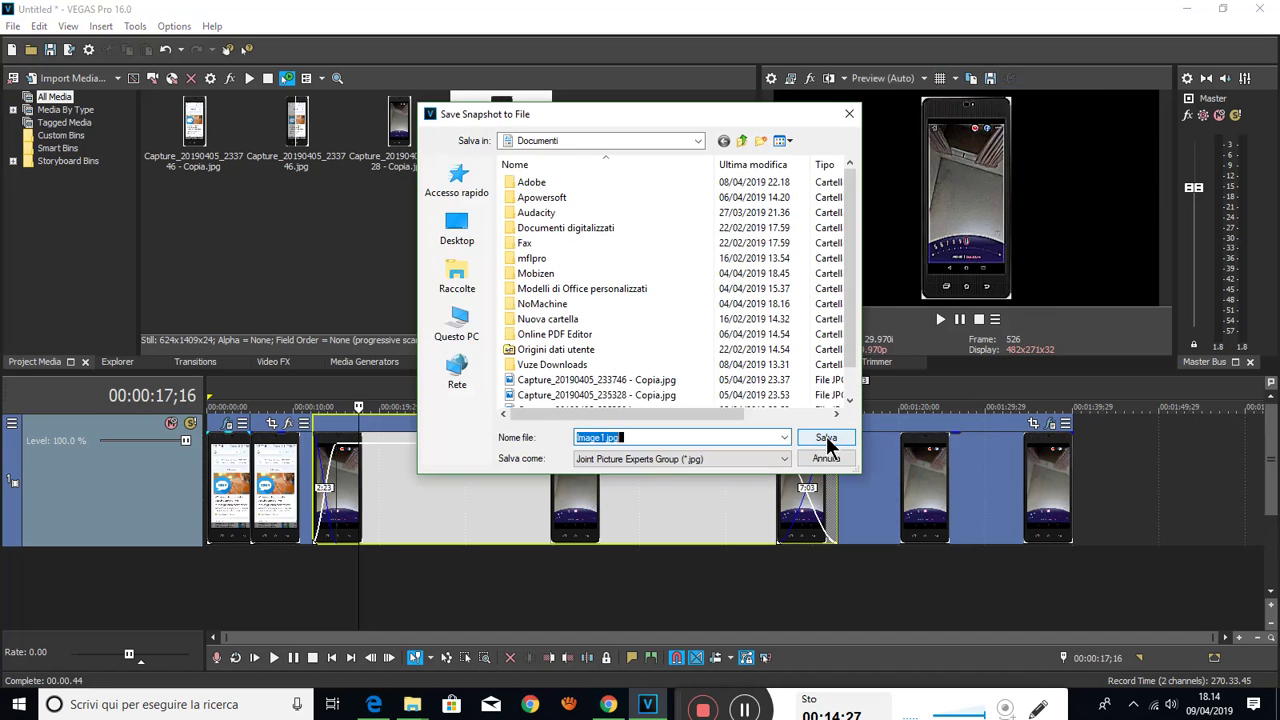
{"action": "left_click", "coordinate": [826, 441]}
{"action": "left_click", "coordinate": [1259, 8]}
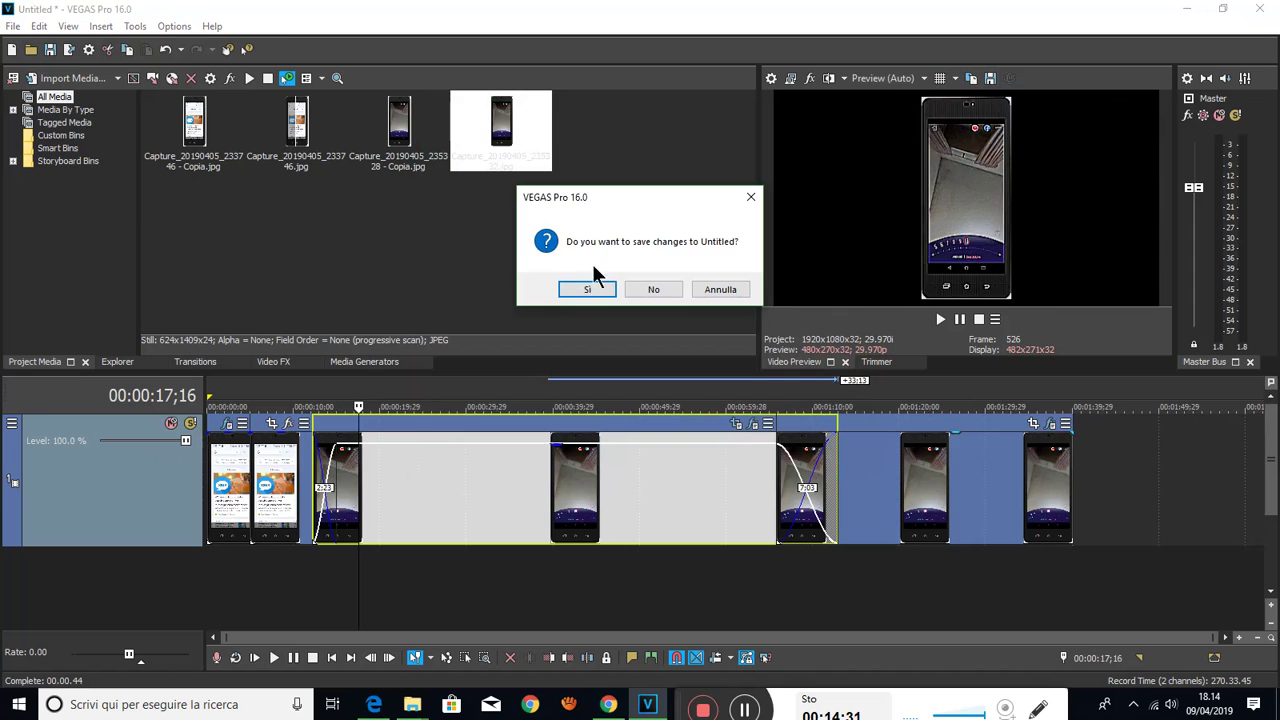
{"action": "left_click", "coordinate": [745, 292]}
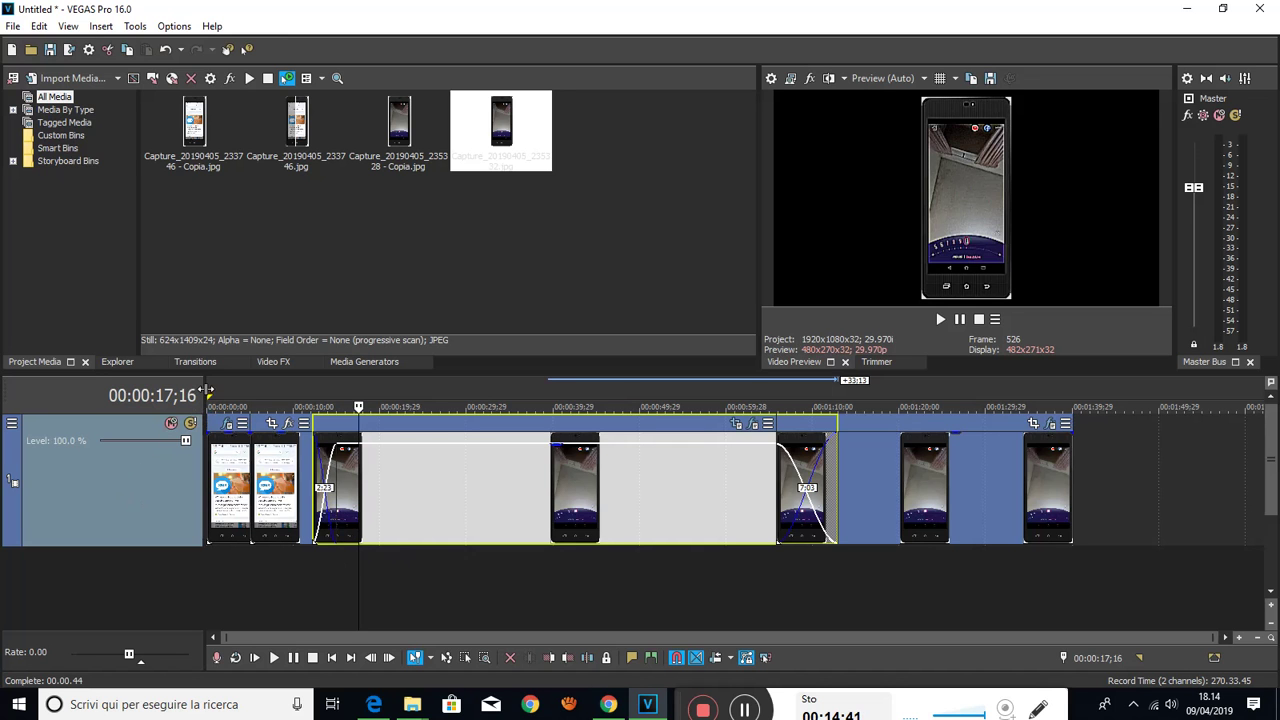
Narrow the track header area and rotate the whole video track by about 44.9 degrees with Track Motion
{"action": "left_click_drag", "start_coordinate": [205, 389], "coordinate": [137, 400]}
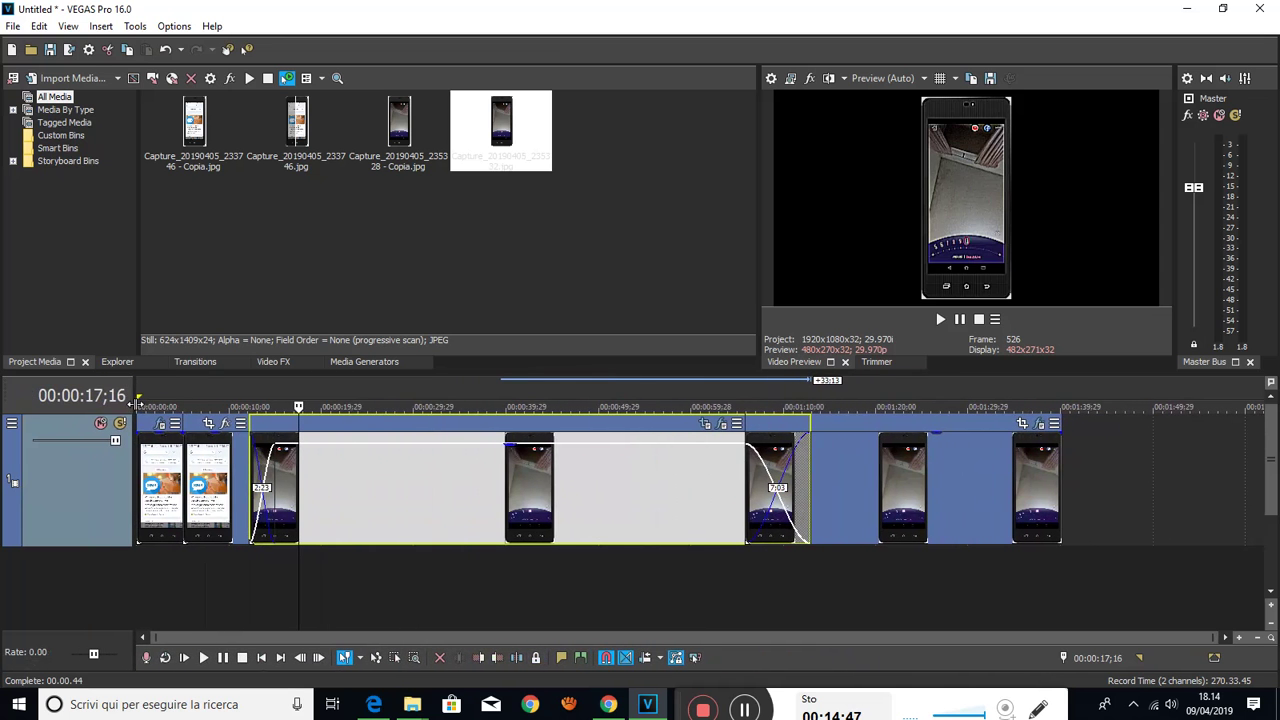
{"action": "left_click", "coordinate": [12, 424]}
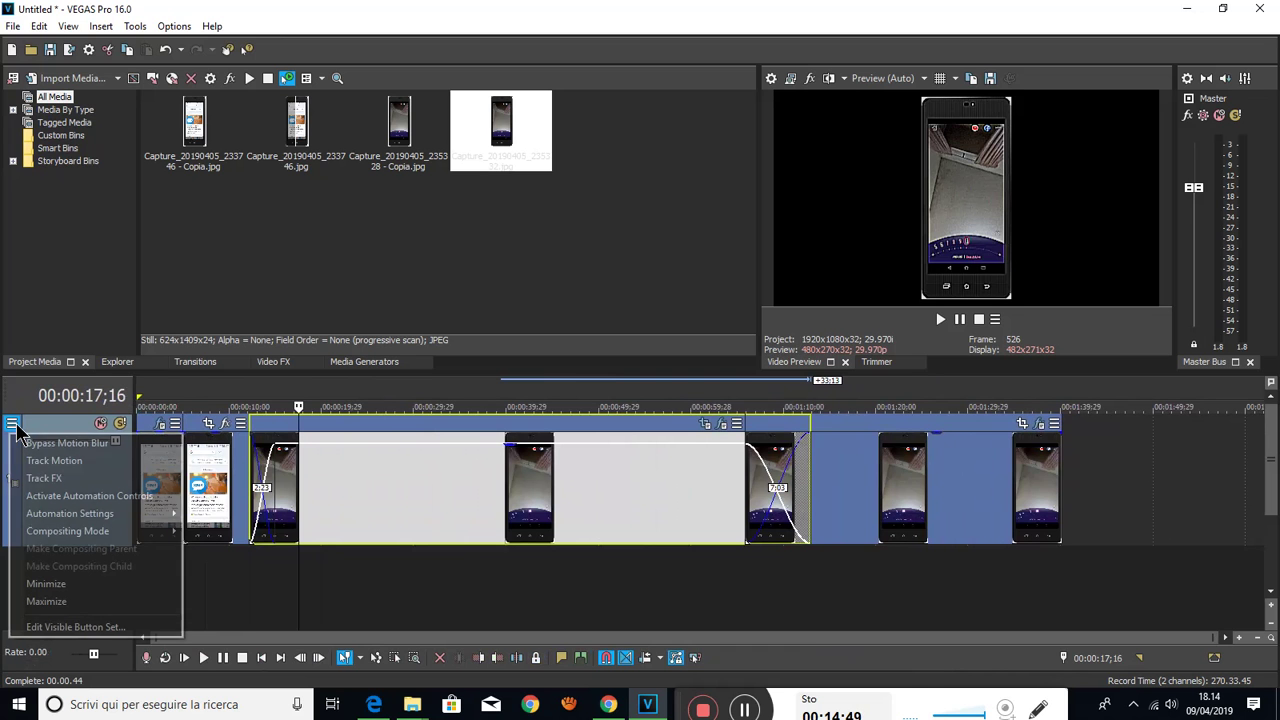
{"action": "left_click", "coordinate": [48, 463]}
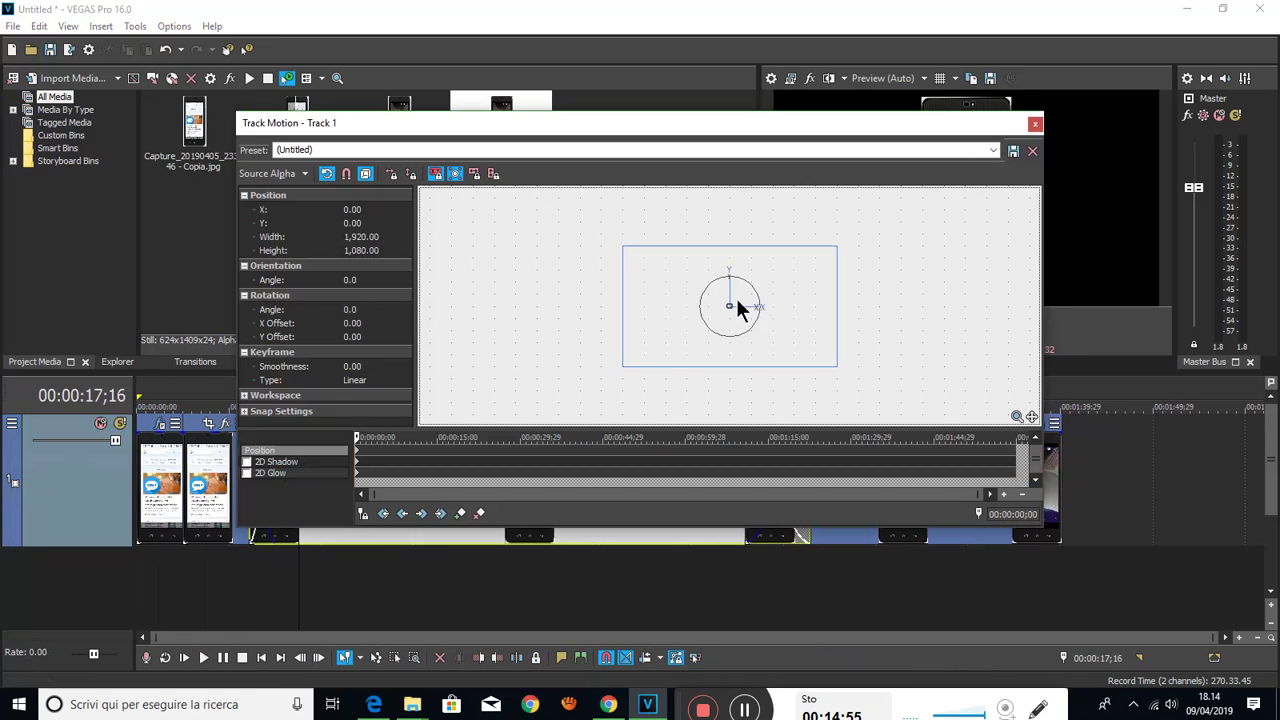
{"action": "left_click_drag", "start_coordinate": [759, 303], "coordinate": [778, 345]}
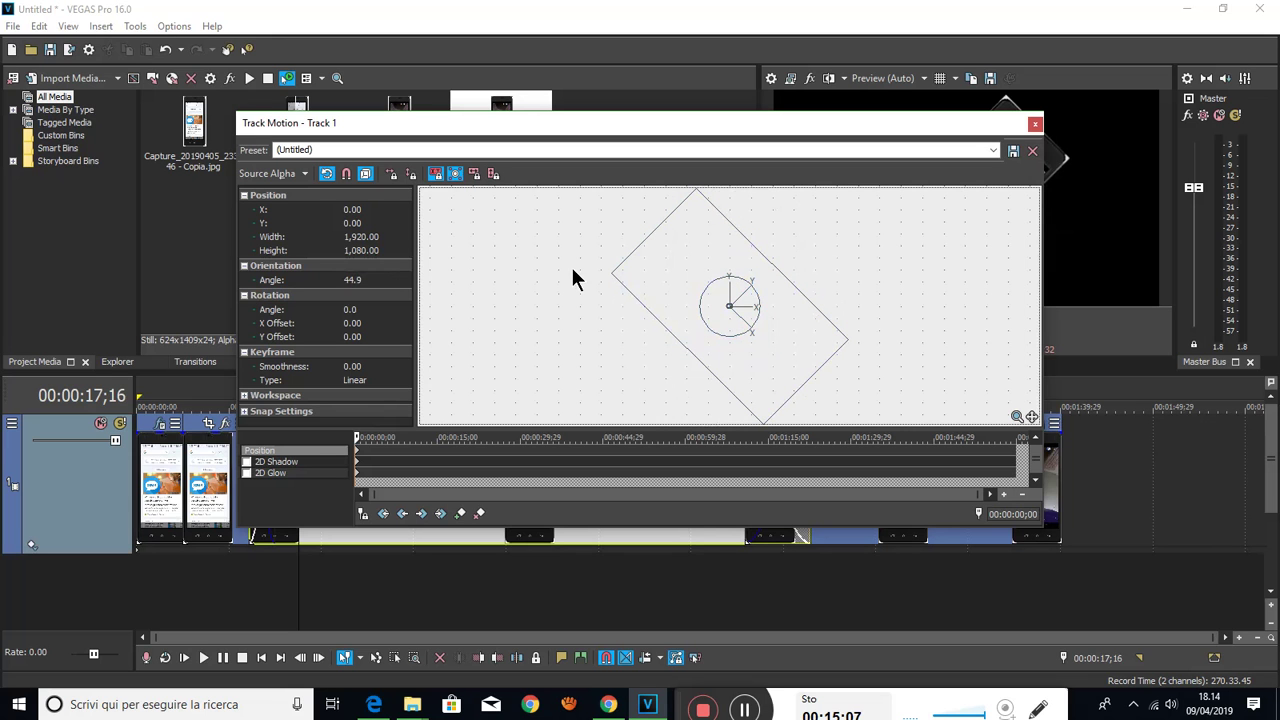
{"action": "left_click", "coordinate": [1035, 124]}
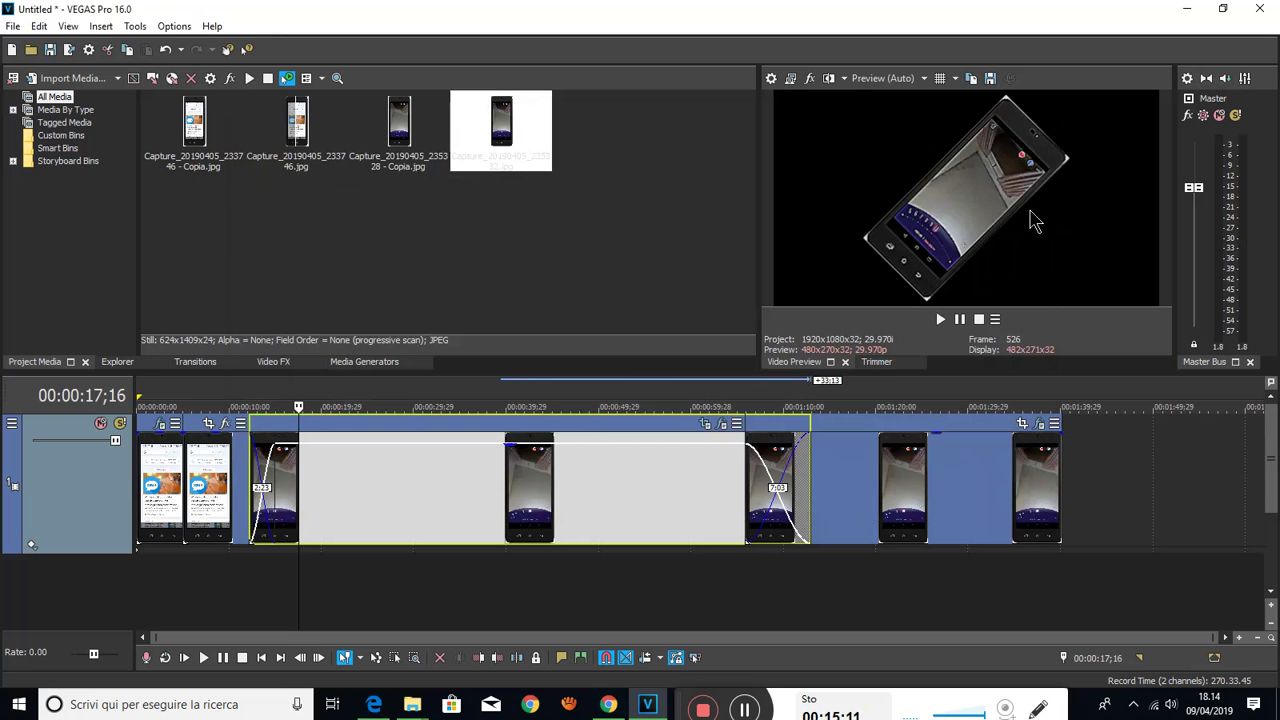
Play back the rotated track, lower the opacity of the long selected clip during playback, and stop
{"action": "left_click", "coordinate": [940, 319]}
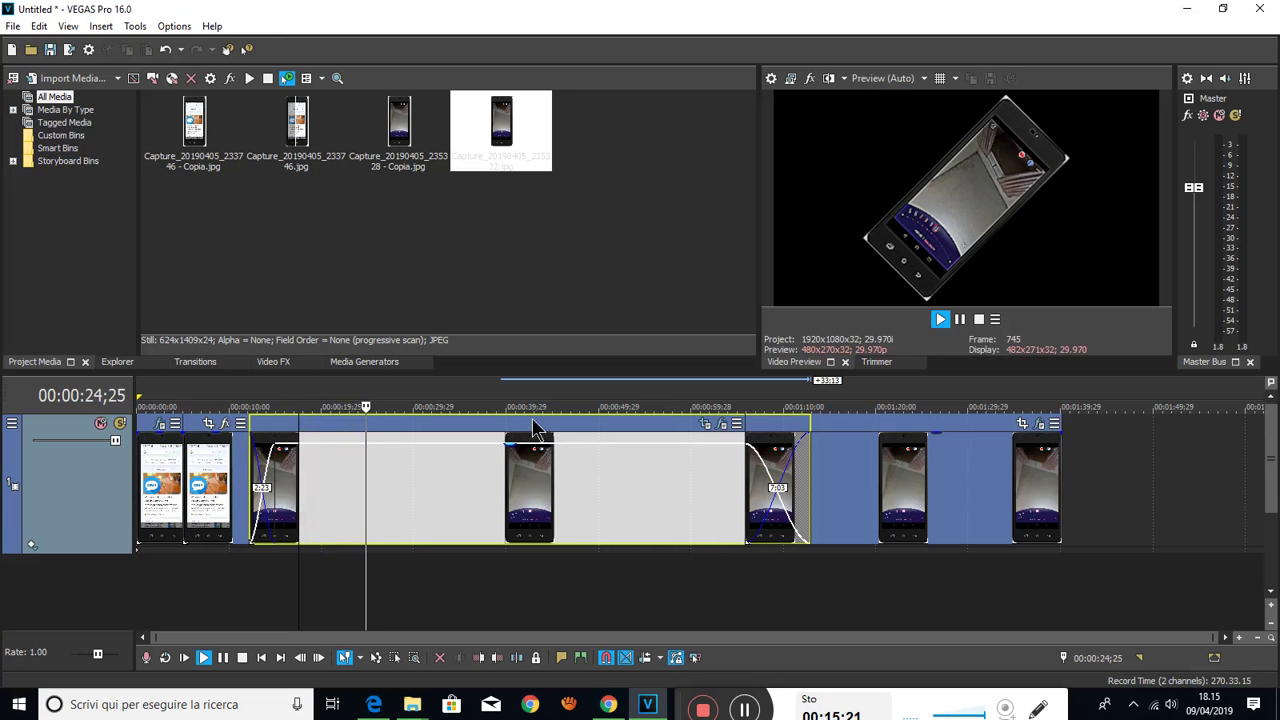
{"action": "left_click_drag", "start_coordinate": [508, 452], "coordinate": [510, 472]}
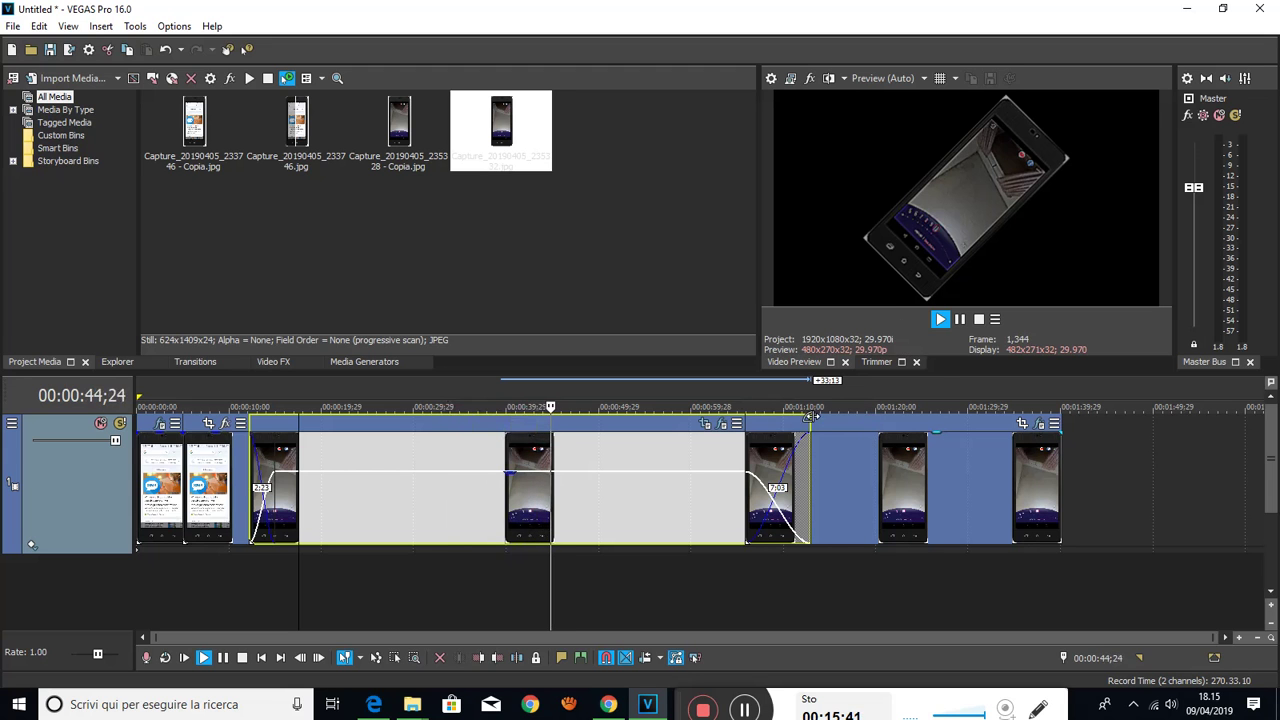
{"action": "left_click", "coordinate": [979, 319]}
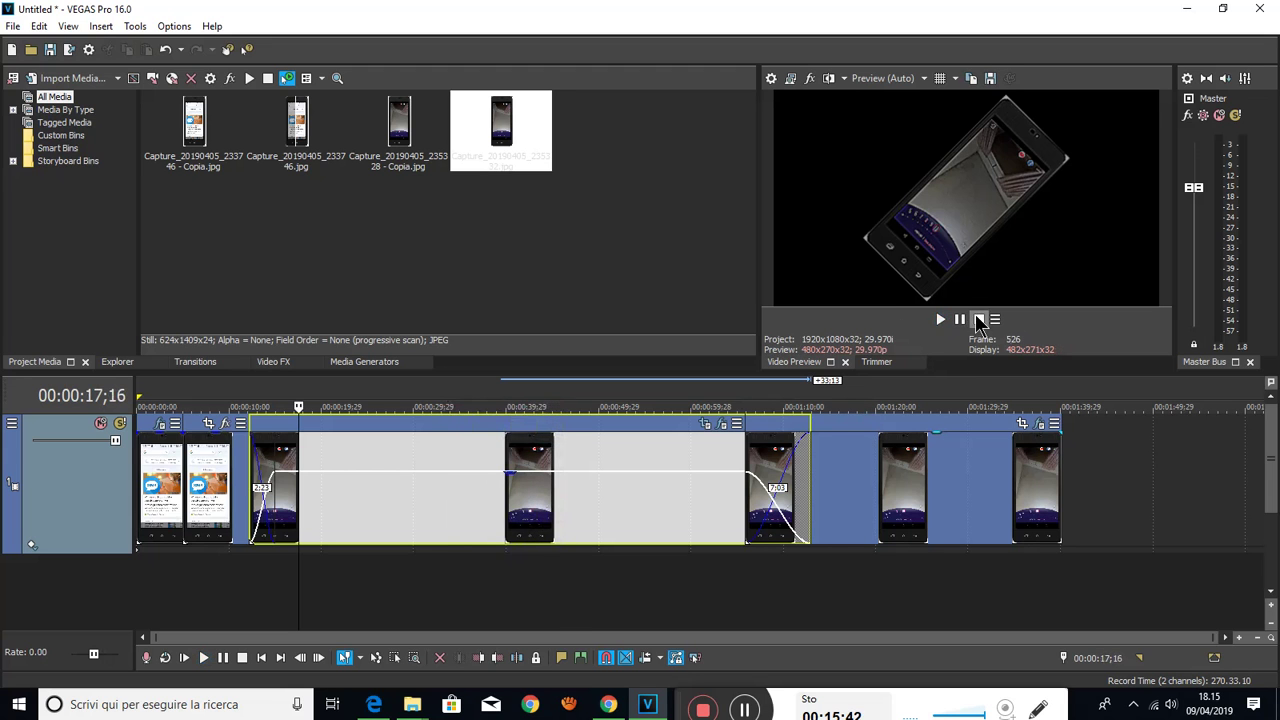
Check frames in the last clip, reselect the long clip at 00:00:57;29, and activate the video track's automation controls
{"action": "left_click", "coordinate": [868, 425]}
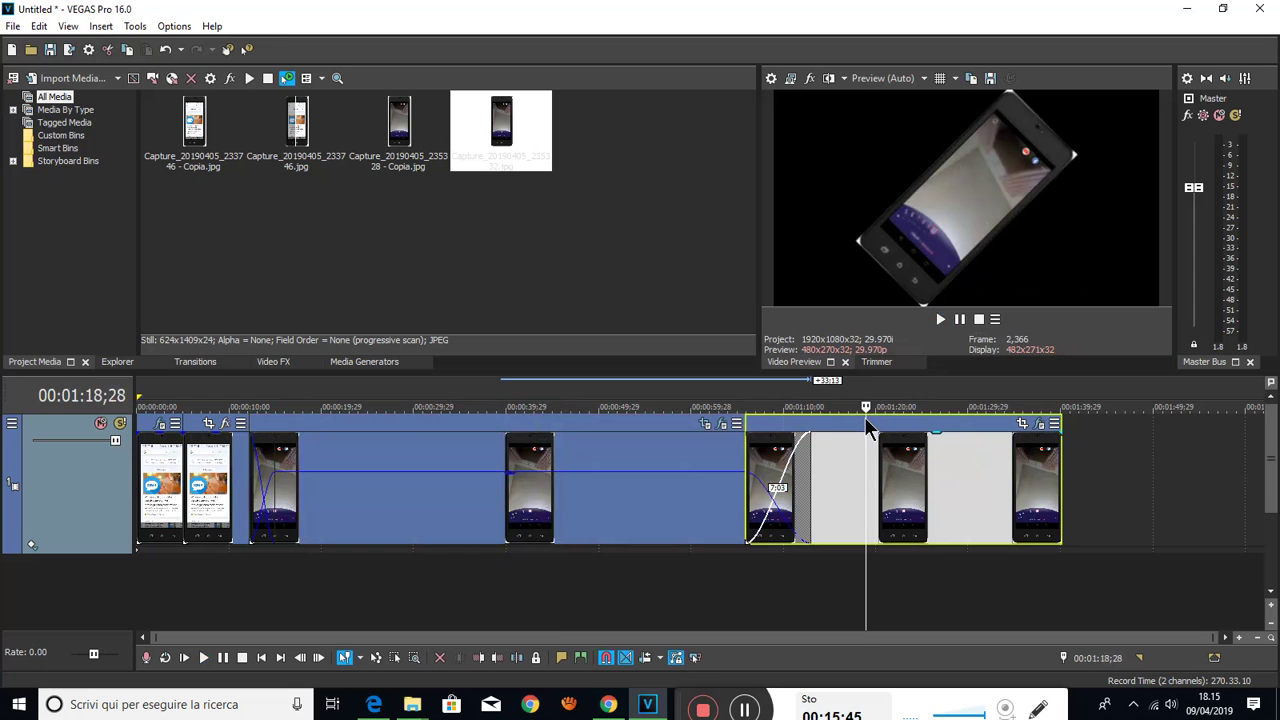
{"action": "left_click", "coordinate": [828, 419]}
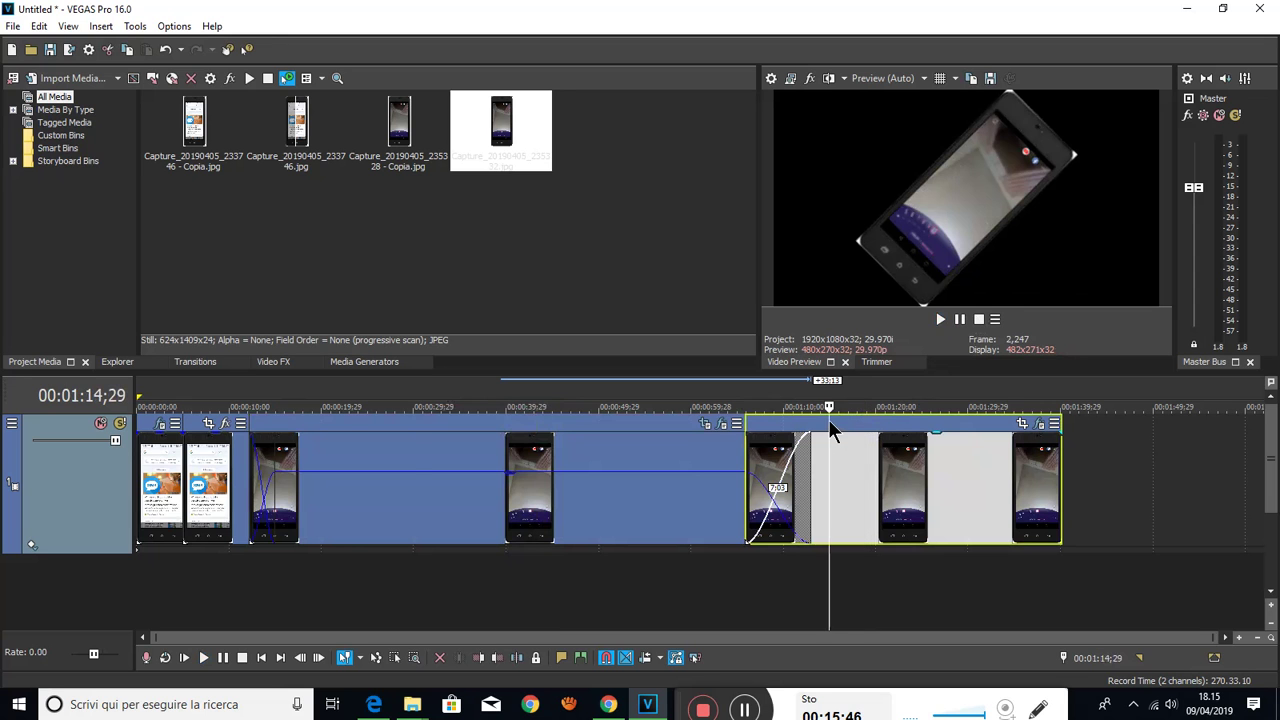
{"action": "left_click", "coordinate": [674, 416]}
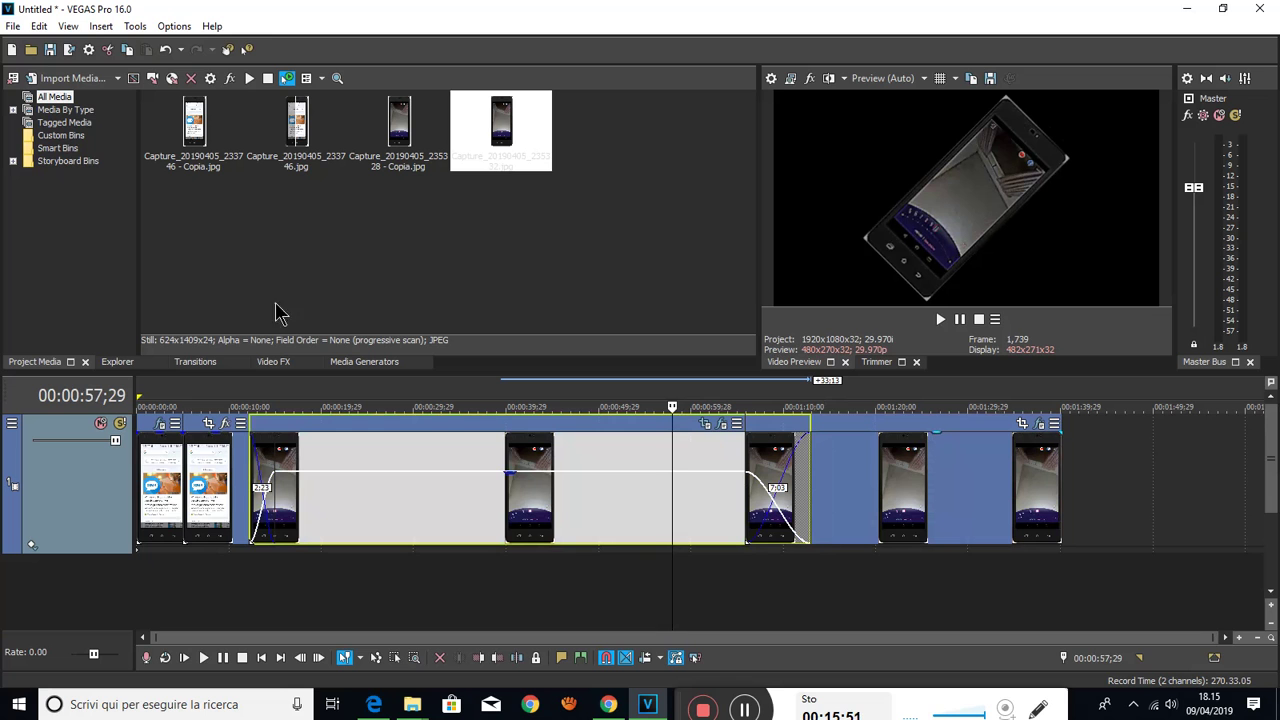
{"action": "left_click", "coordinate": [12, 424]}
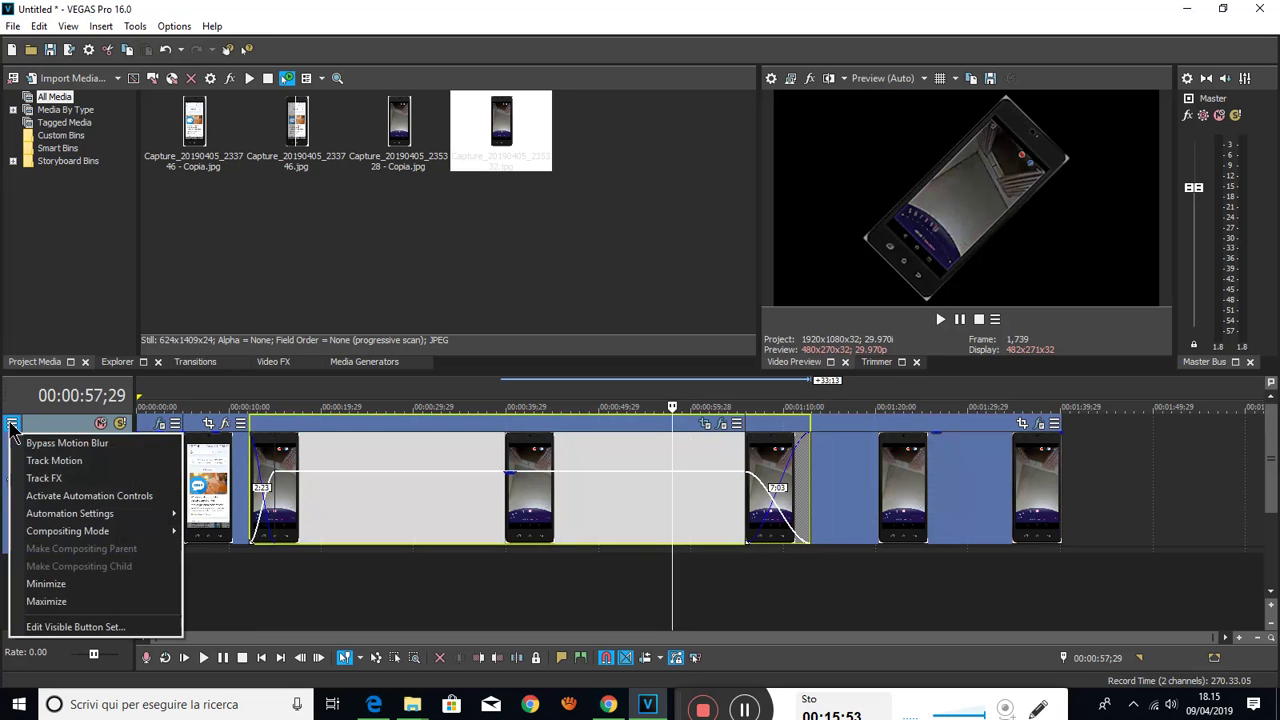
{"action": "left_click", "coordinate": [110, 495]}
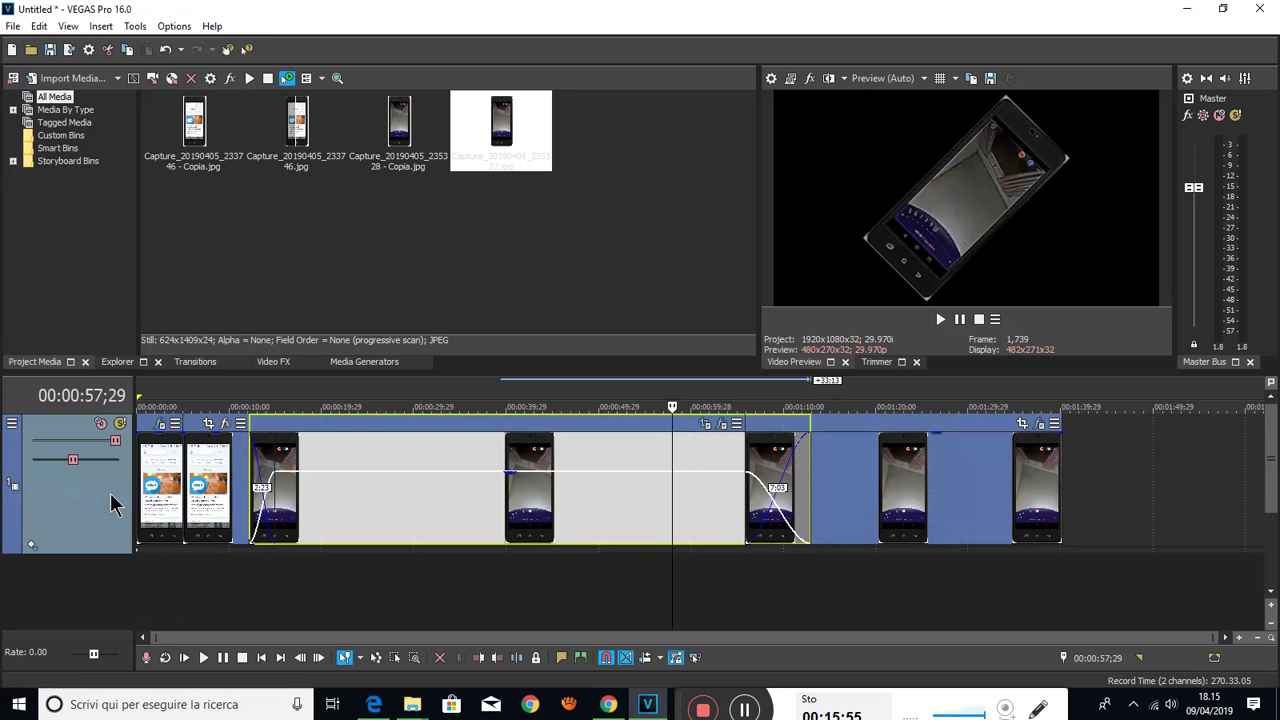
Add the VEGAS Color Match effect to the video track with default settings, then play the result briefly and stop
{"action": "left_click", "coordinate": [12, 424]}
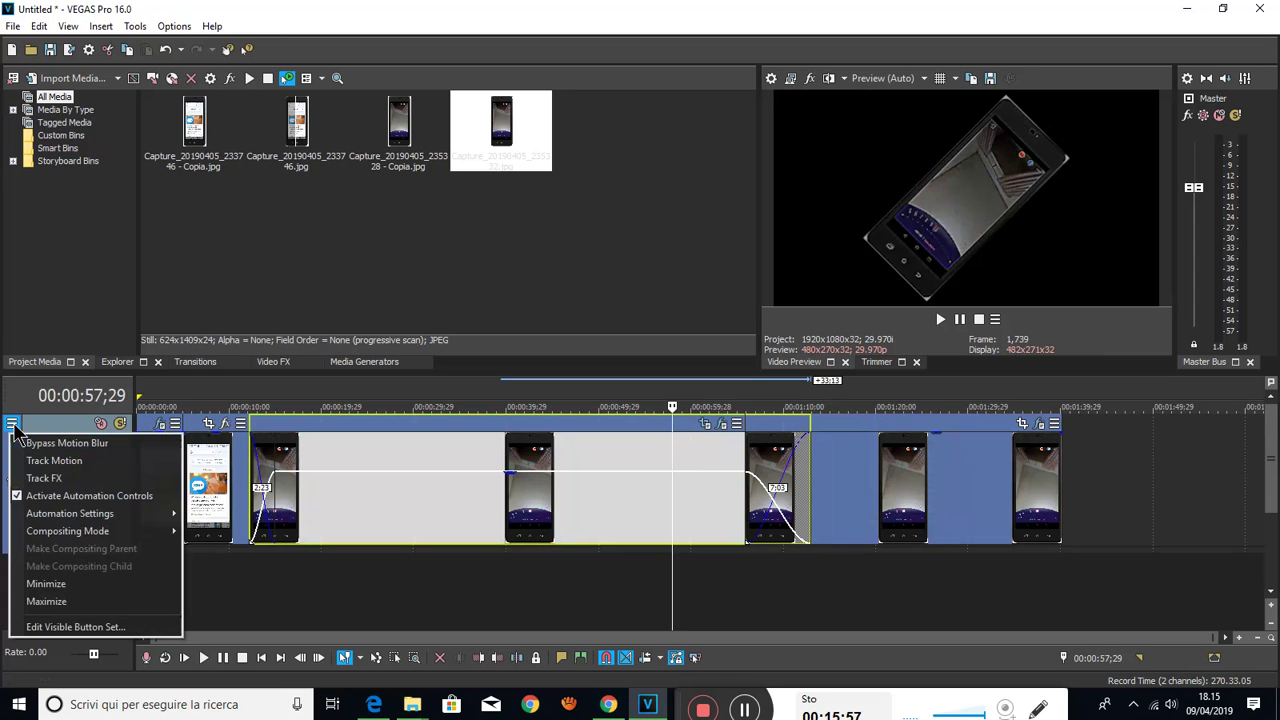
{"action": "left_click", "coordinate": [64, 479]}
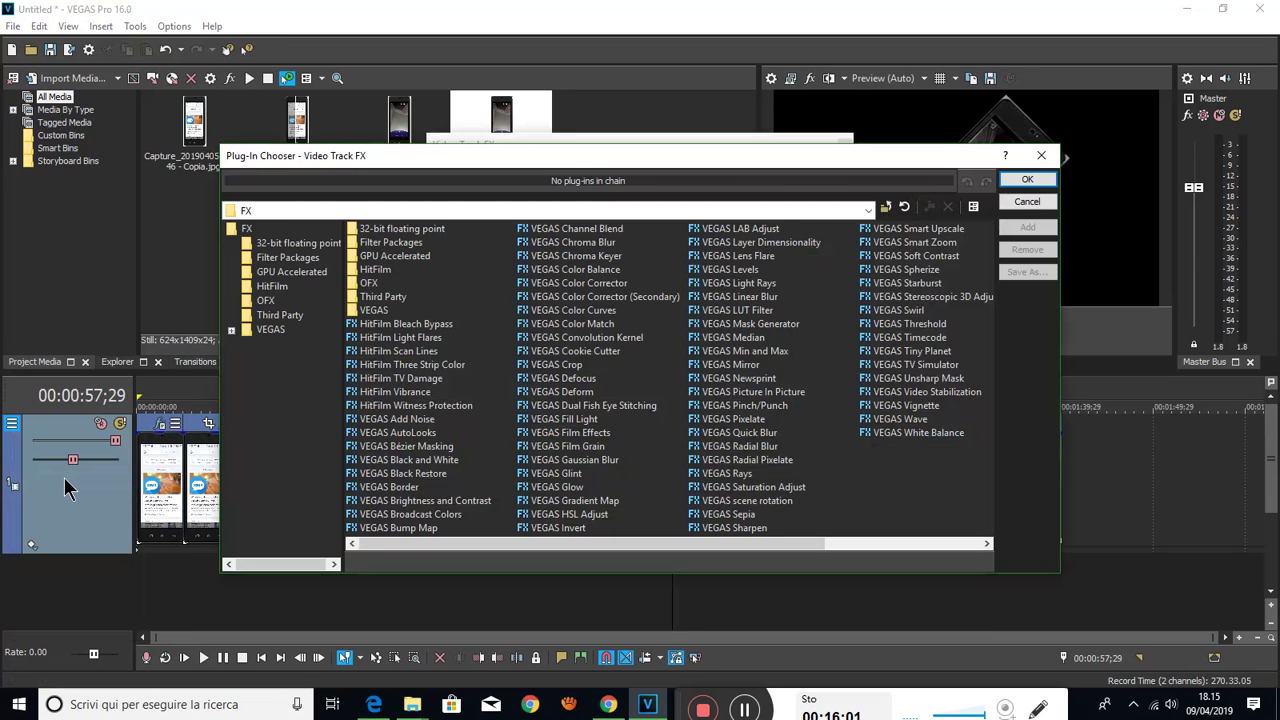
{"action": "left_click", "coordinate": [599, 325]}
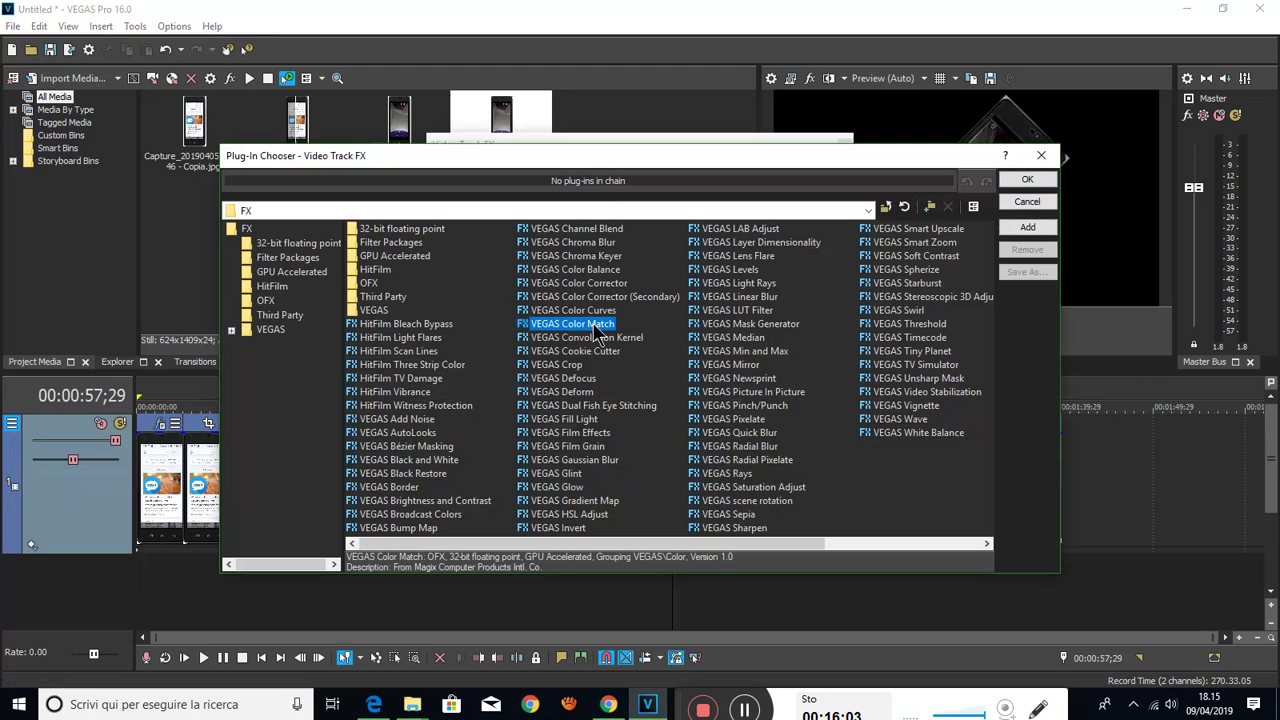
{"action": "left_click", "coordinate": [1028, 180]}
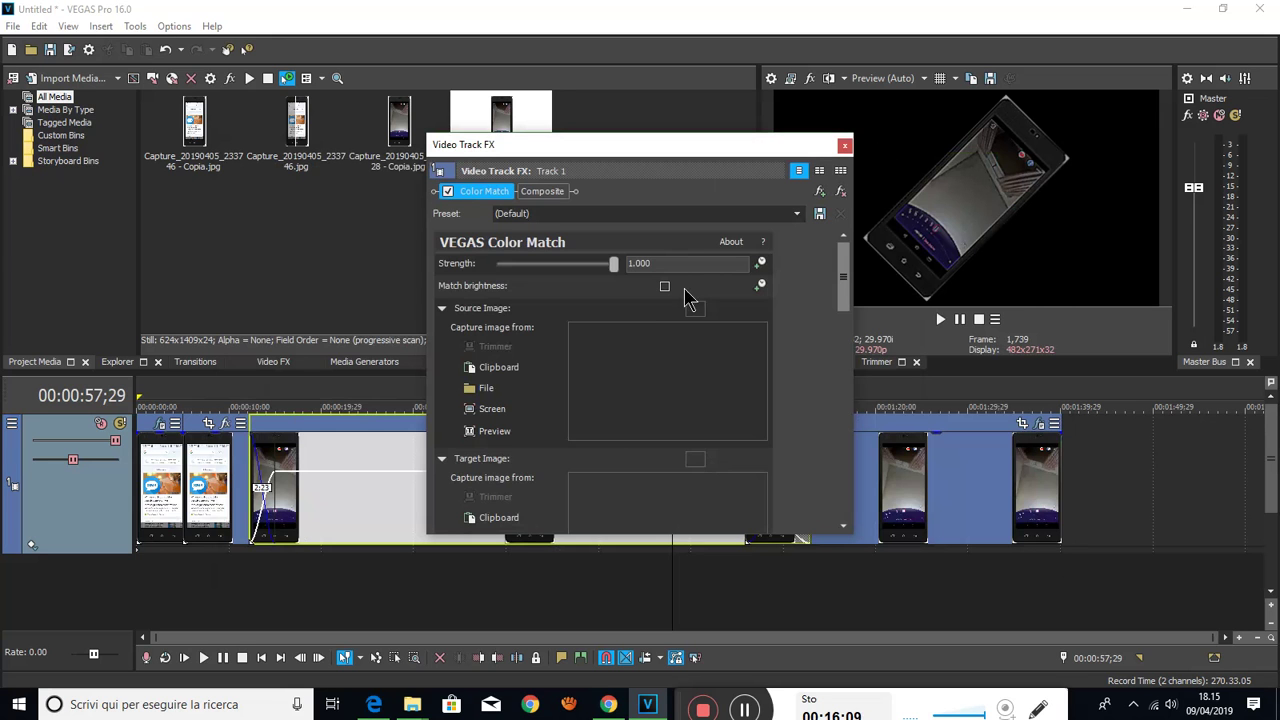
{"action": "scroll", "coordinate": [697, 318], "scroll_direction": "down", "scroll_amount": 5}
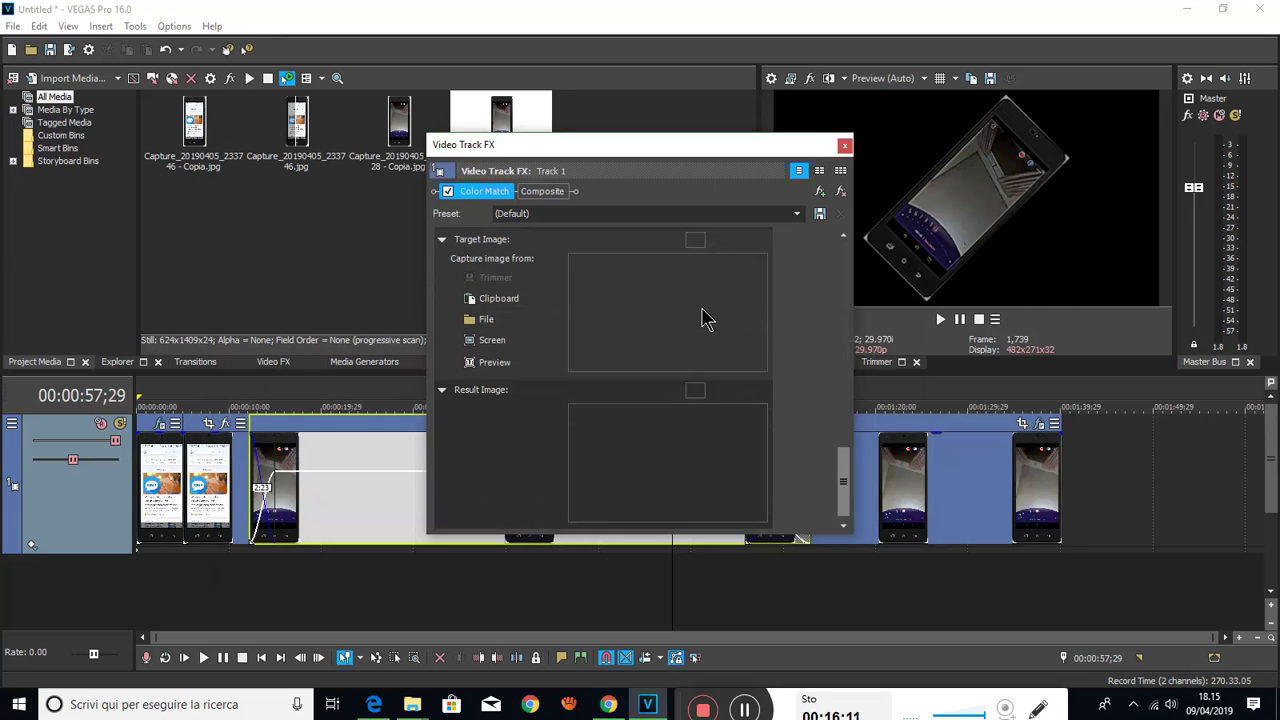
{"action": "left_click", "coordinate": [845, 147]}
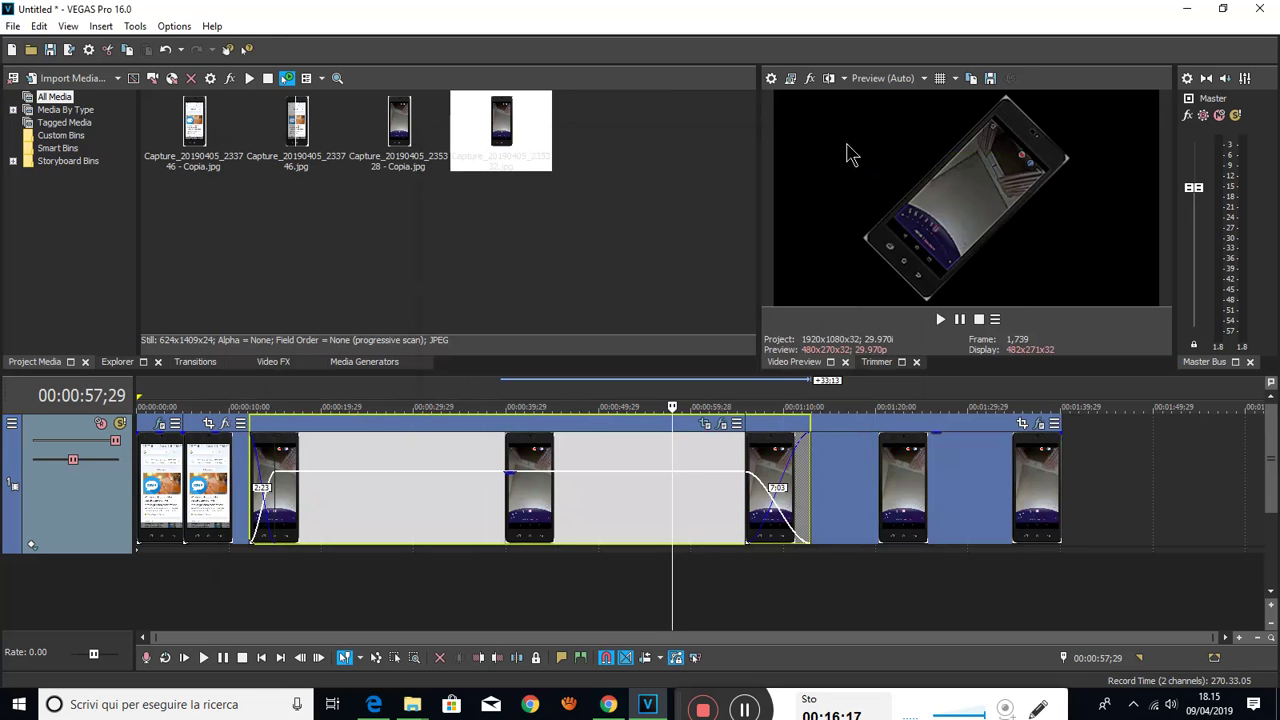
{"action": "left_click", "coordinate": [941, 319]}
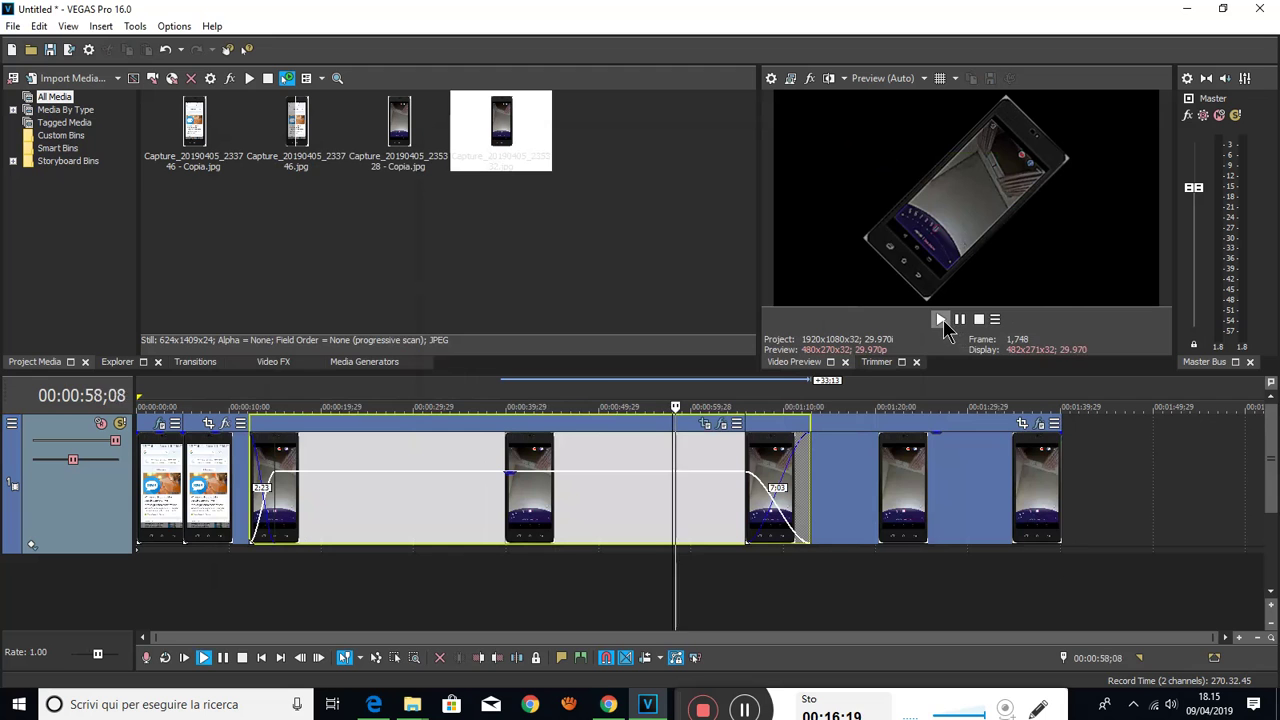
{"action": "left_click", "coordinate": [978, 319]}
Maximize the video track's height and set its automation mode to Automation Write (Latch)
{"action": "left_click", "coordinate": [12, 424]}
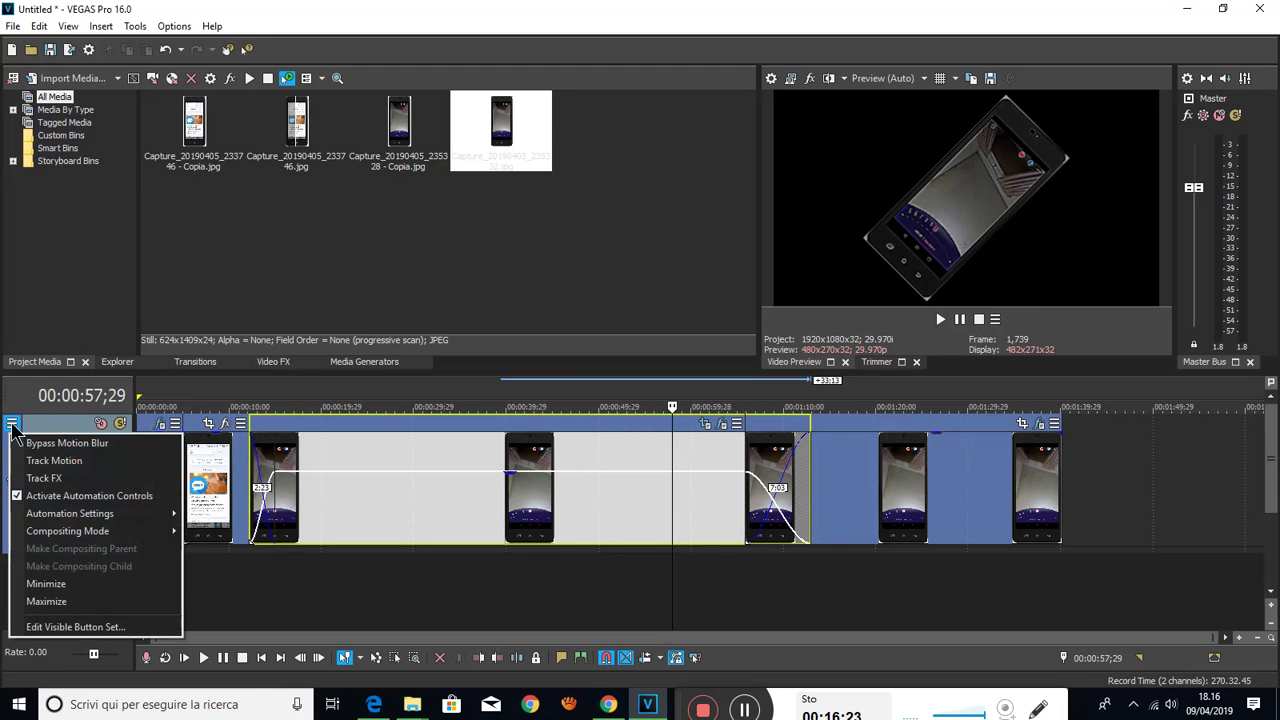
{"action": "left_click", "coordinate": [58, 602]}
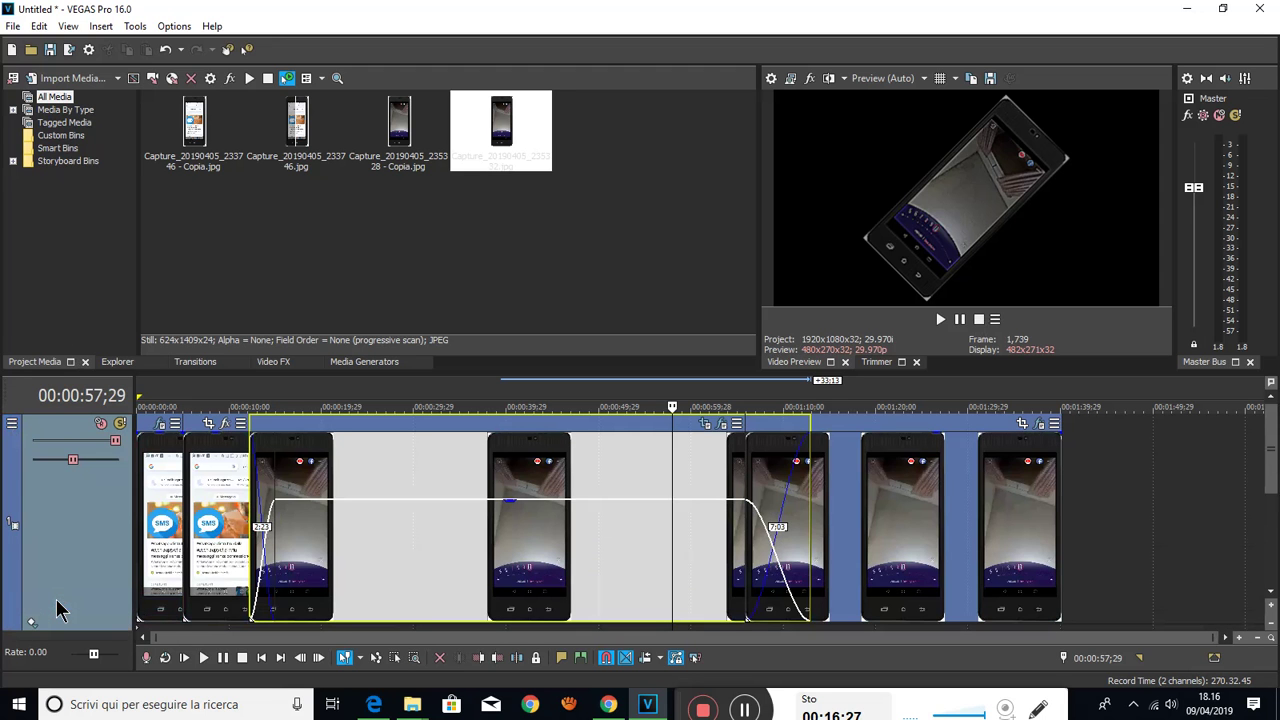
{"action": "left_click", "coordinate": [12, 424]}
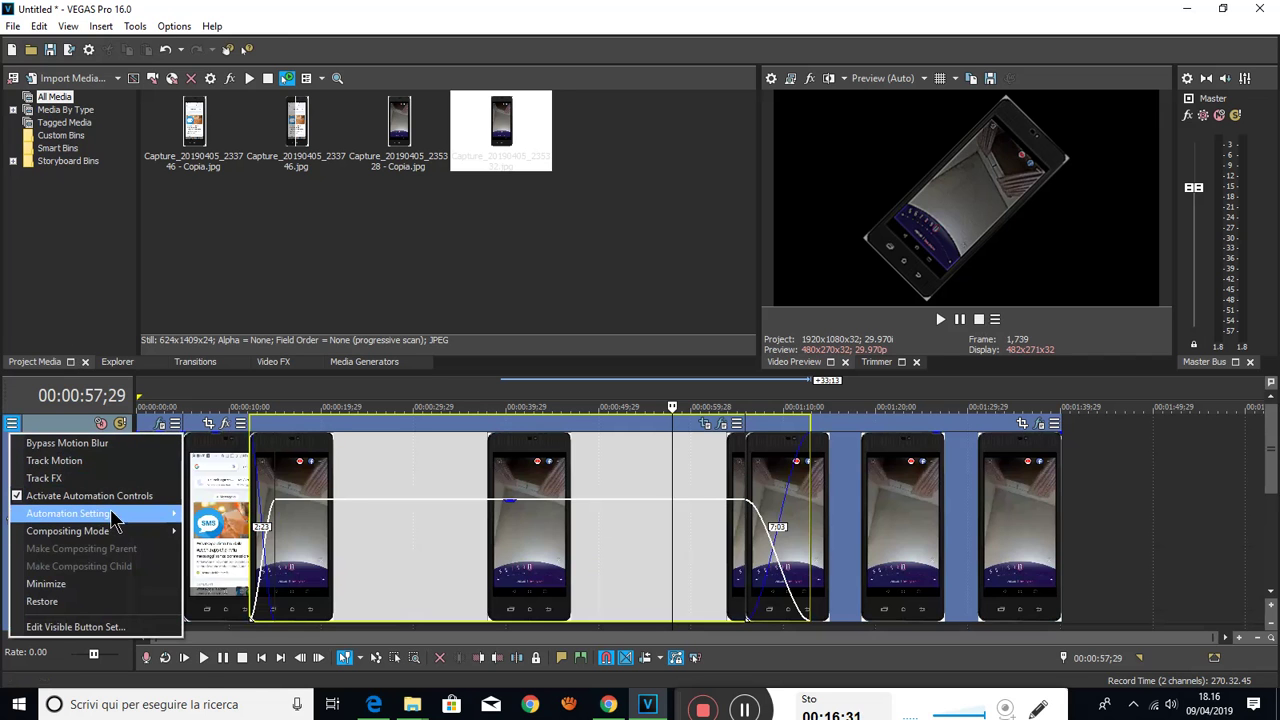
{"action": "mouse_move", "coordinate": [118, 515]}
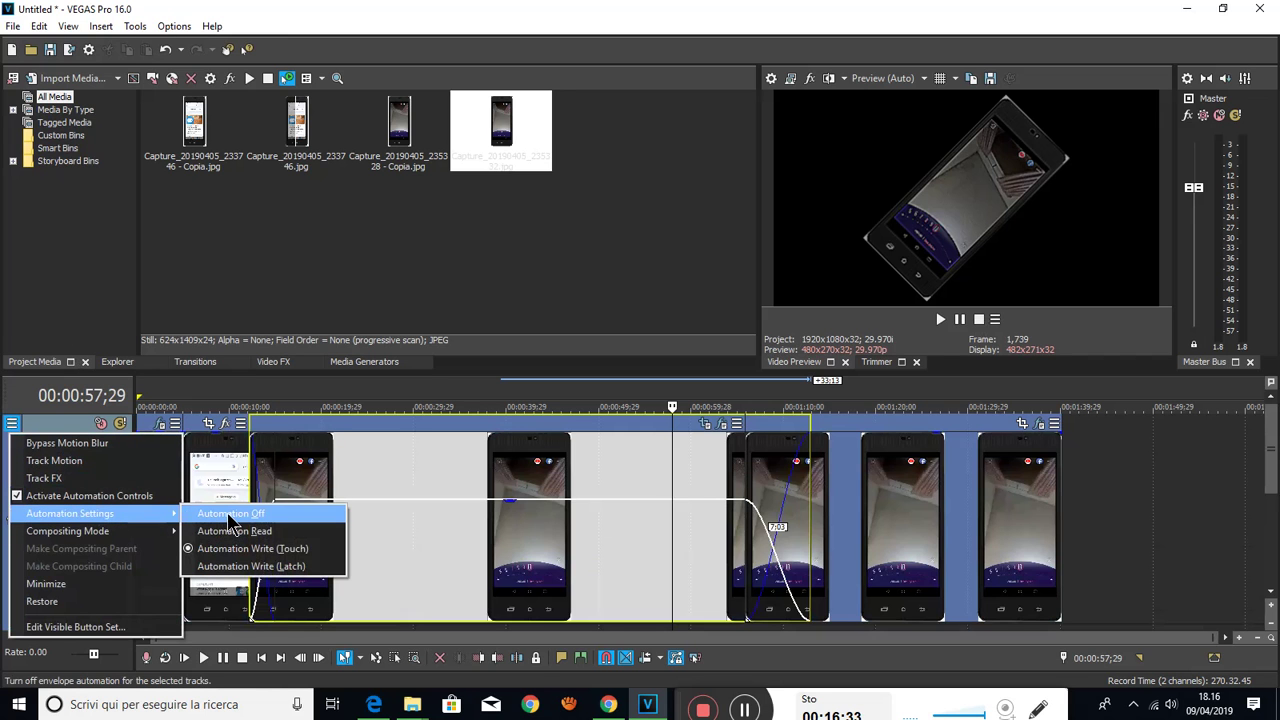
{"action": "left_click", "coordinate": [238, 567]}
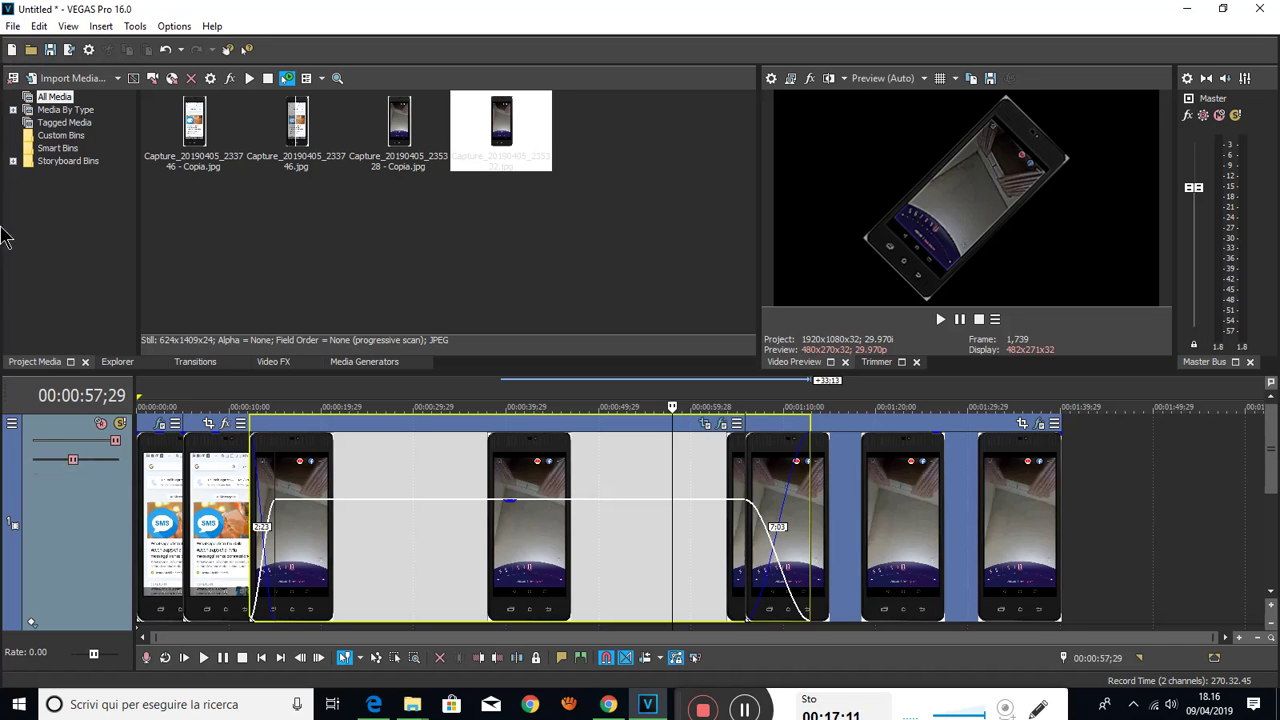
Turn on Bypass Motion Blur for the video track and reopen its Track FX settings
{"action": "left_click", "coordinate": [11, 424]}
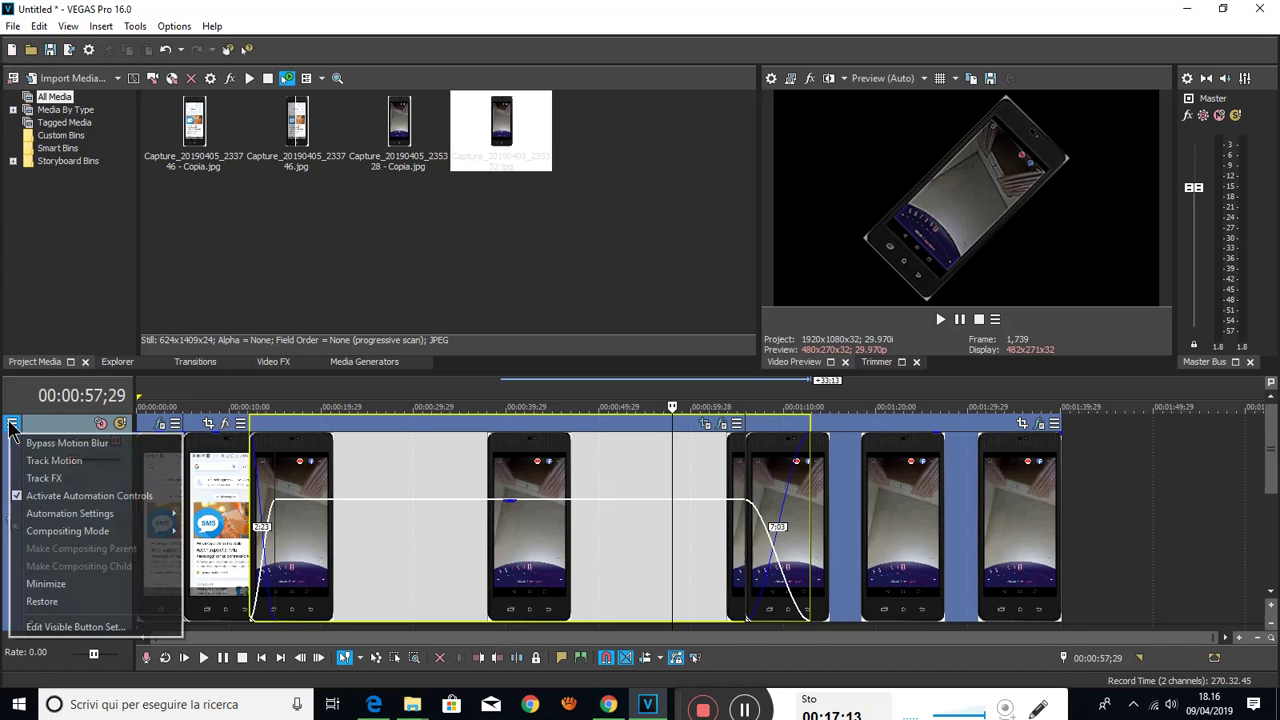
{"action": "left_click", "coordinate": [91, 442]}
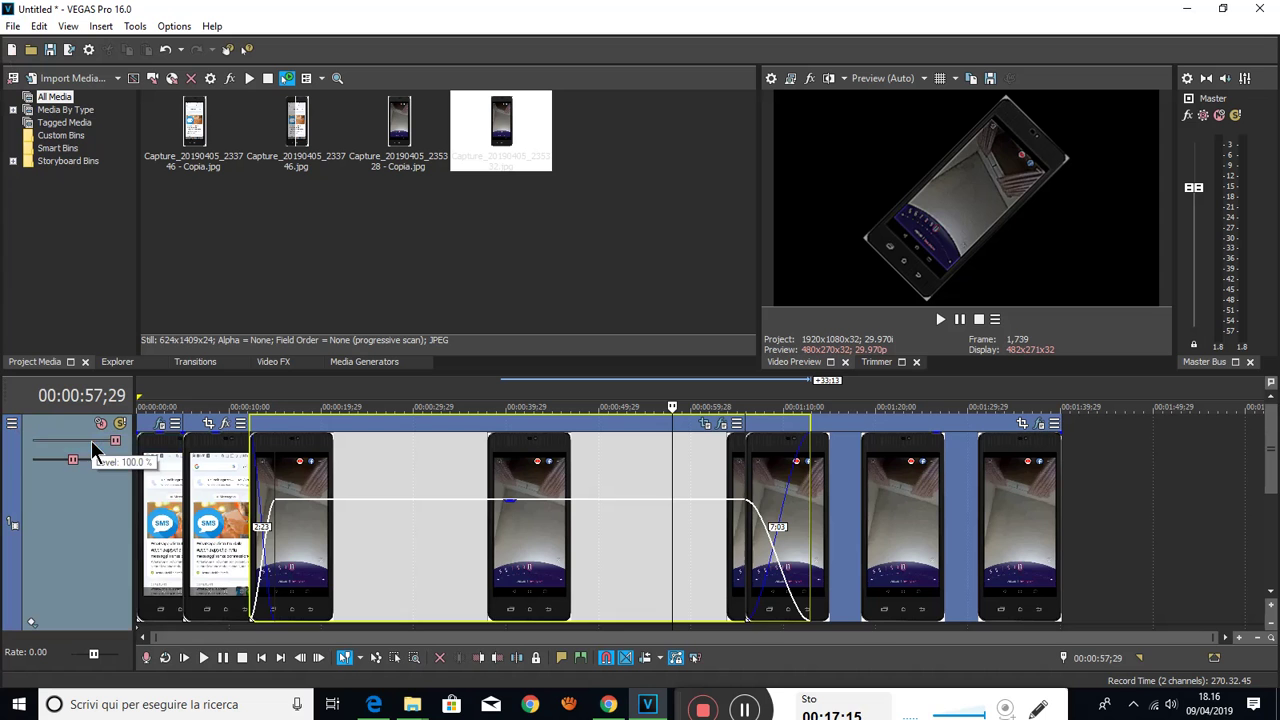
{"action": "left_click", "coordinate": [11, 424]}
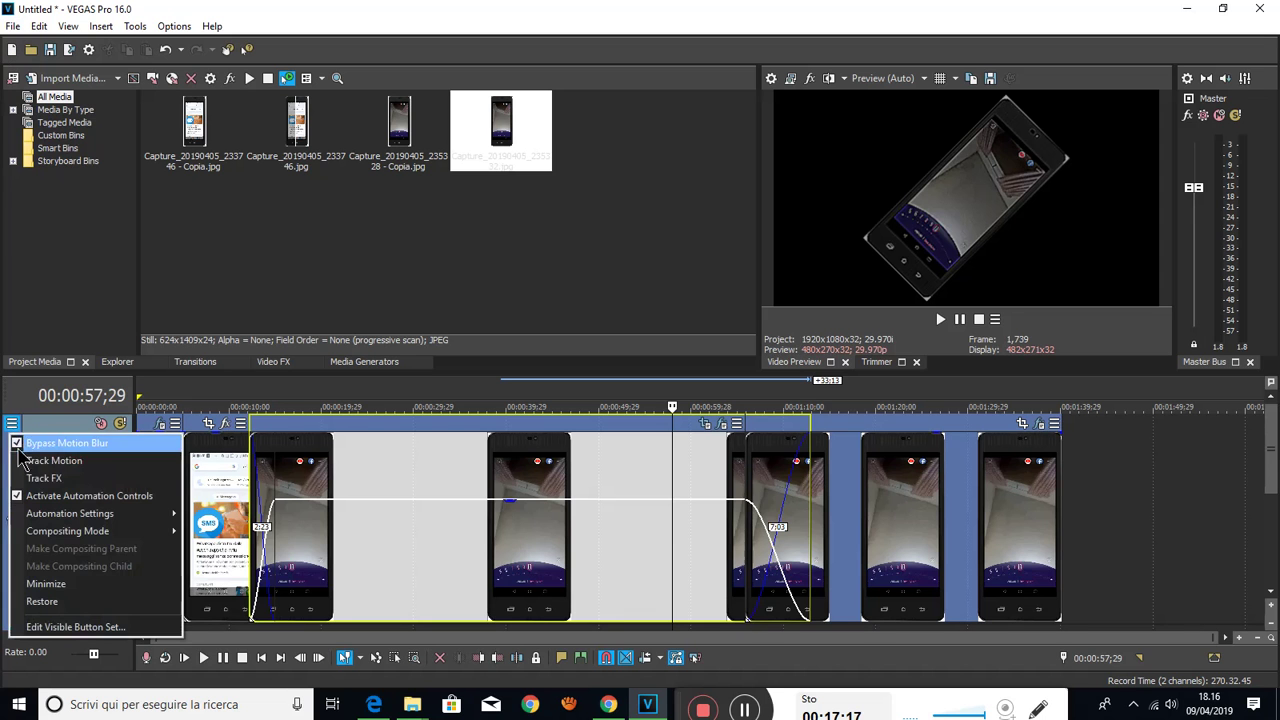
{"action": "left_click", "coordinate": [50, 479]}
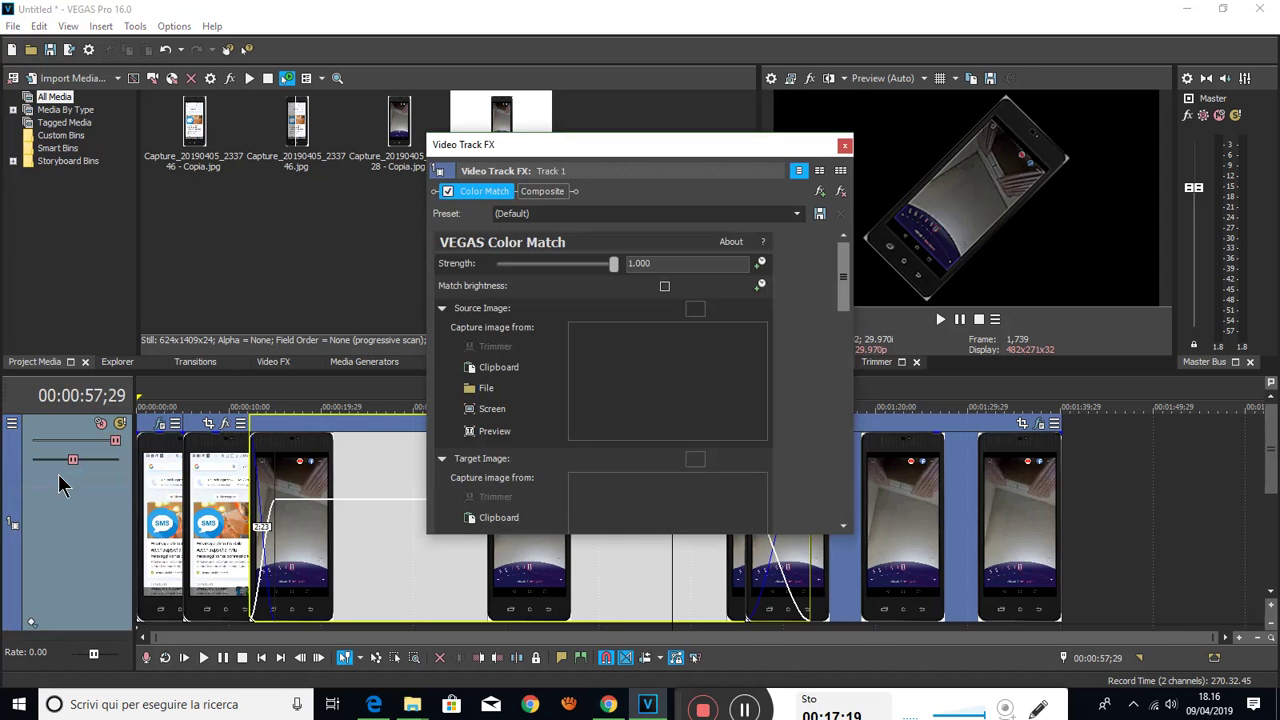
Move the video track's frame in Track Motion to about X -696, Y 14 and change its scaling constraints
{"action": "left_click", "coordinate": [11, 424]}
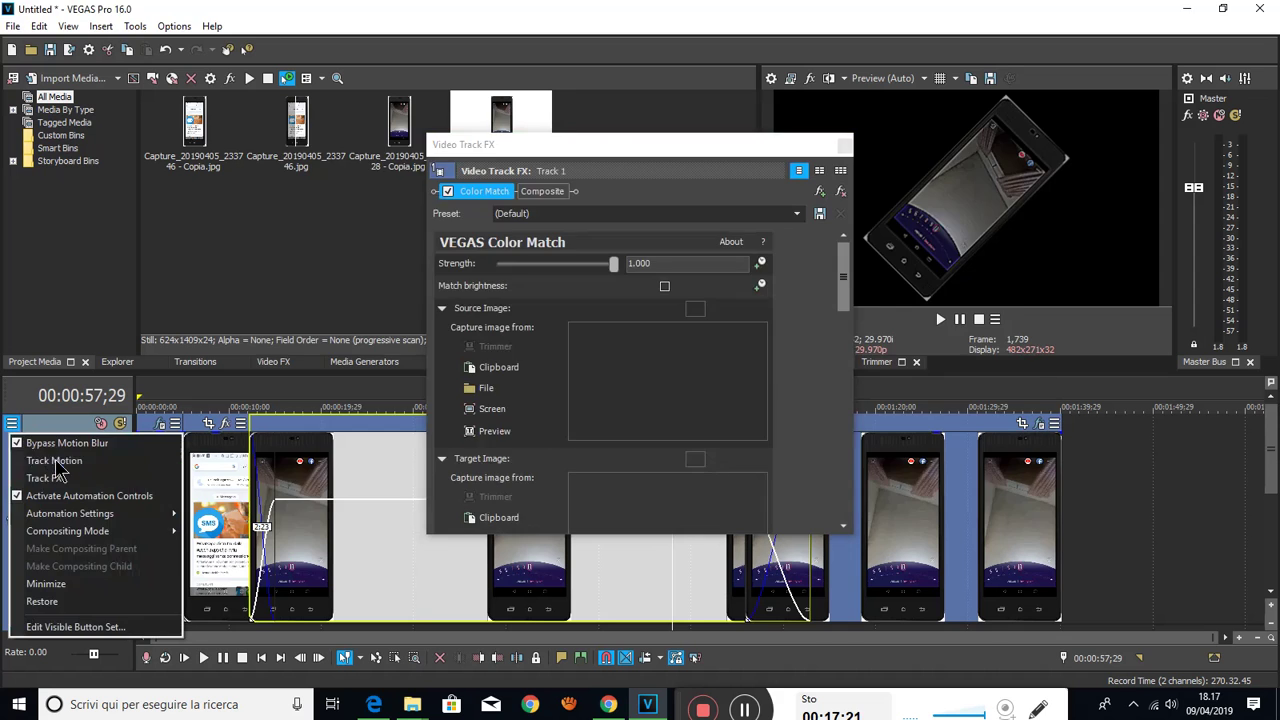
{"action": "left_click", "coordinate": [56, 460]}
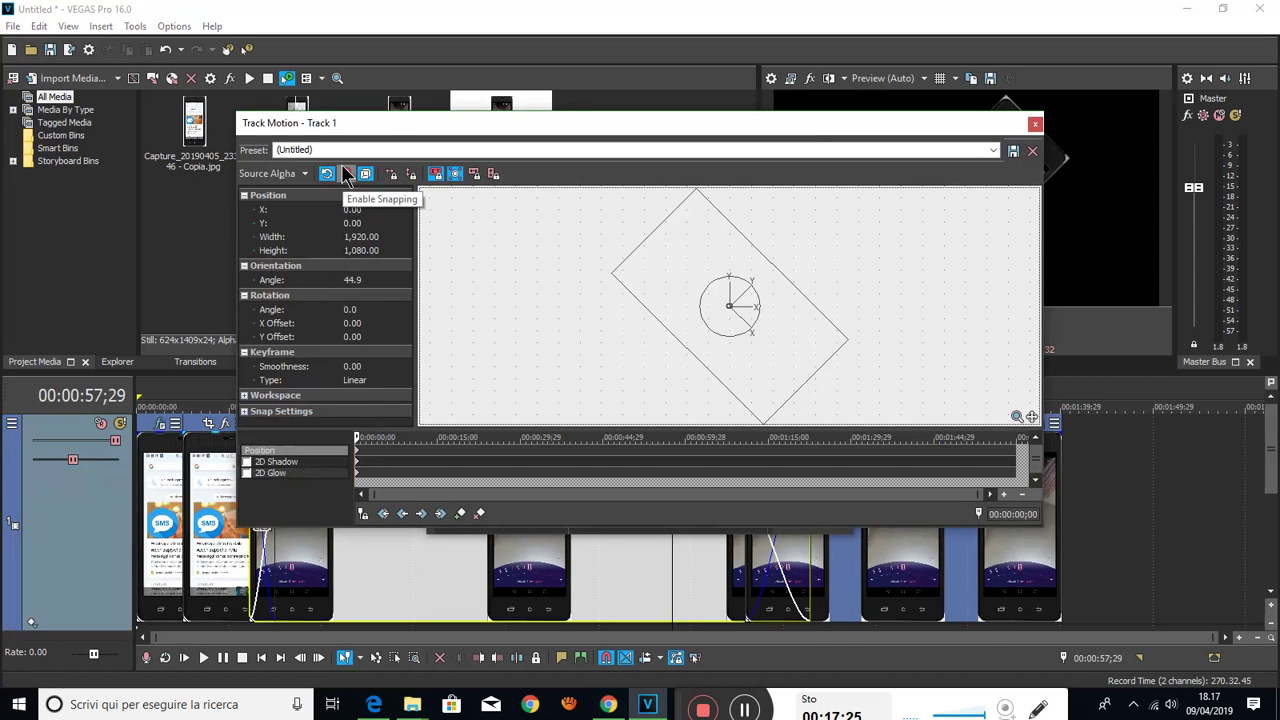
{"action": "left_click_drag", "start_coordinate": [718, 270], "coordinate": [620, 254]}
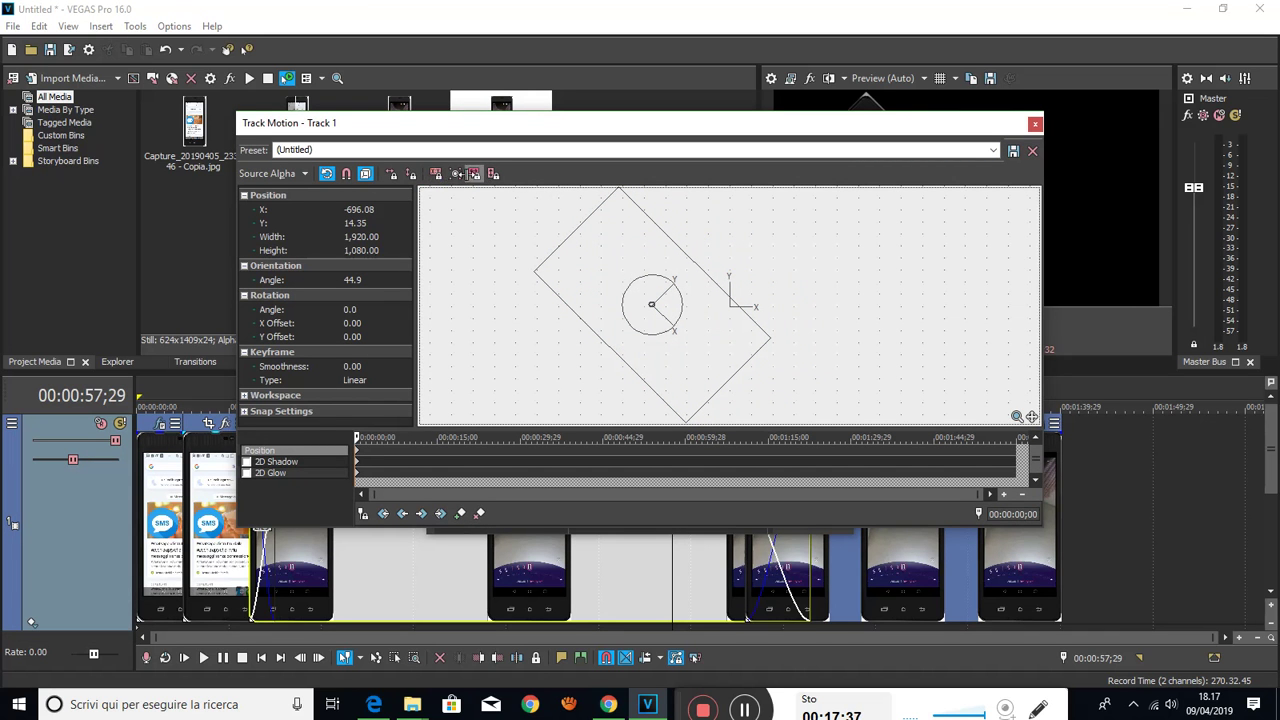
{"action": "left_click", "coordinate": [494, 175]}
{"action": "left_click", "coordinate": [494, 175]}
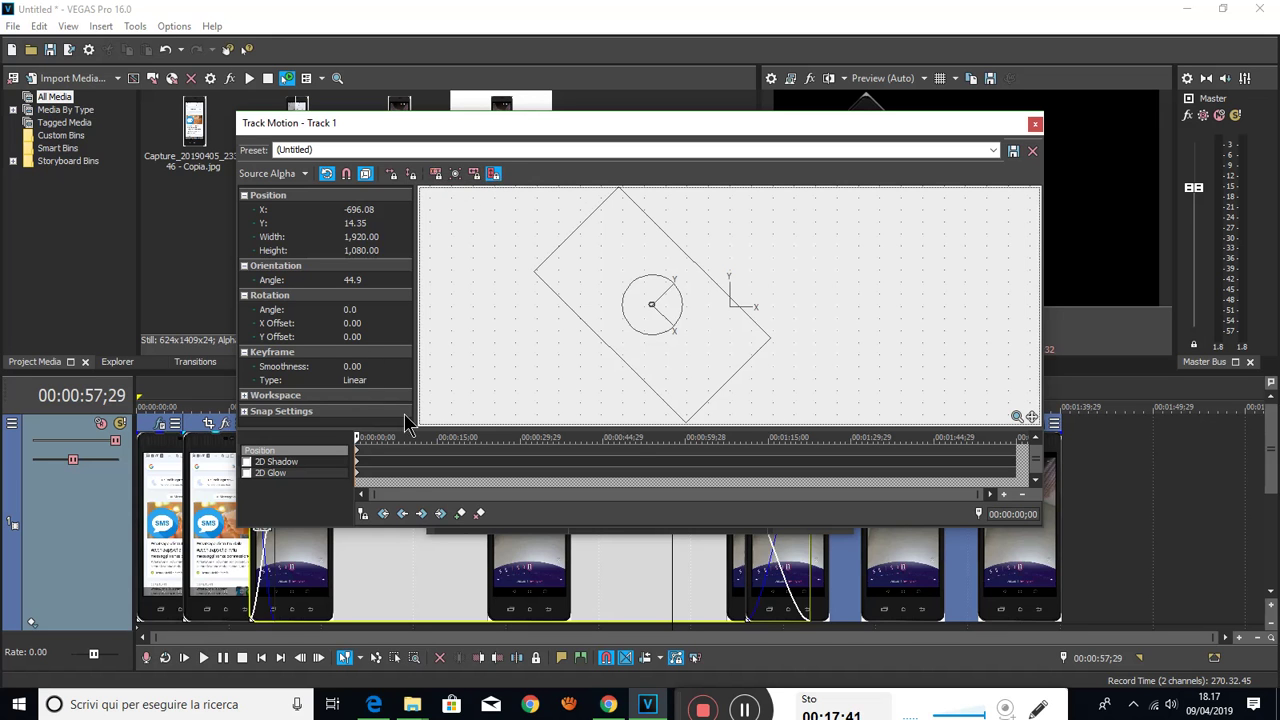
Look at the 2D Shadow settings, set the 2D Glow intensity to 5%, and move the Track Motion window aside to uncover the preview
{"action": "left_click", "coordinate": [285, 462]}
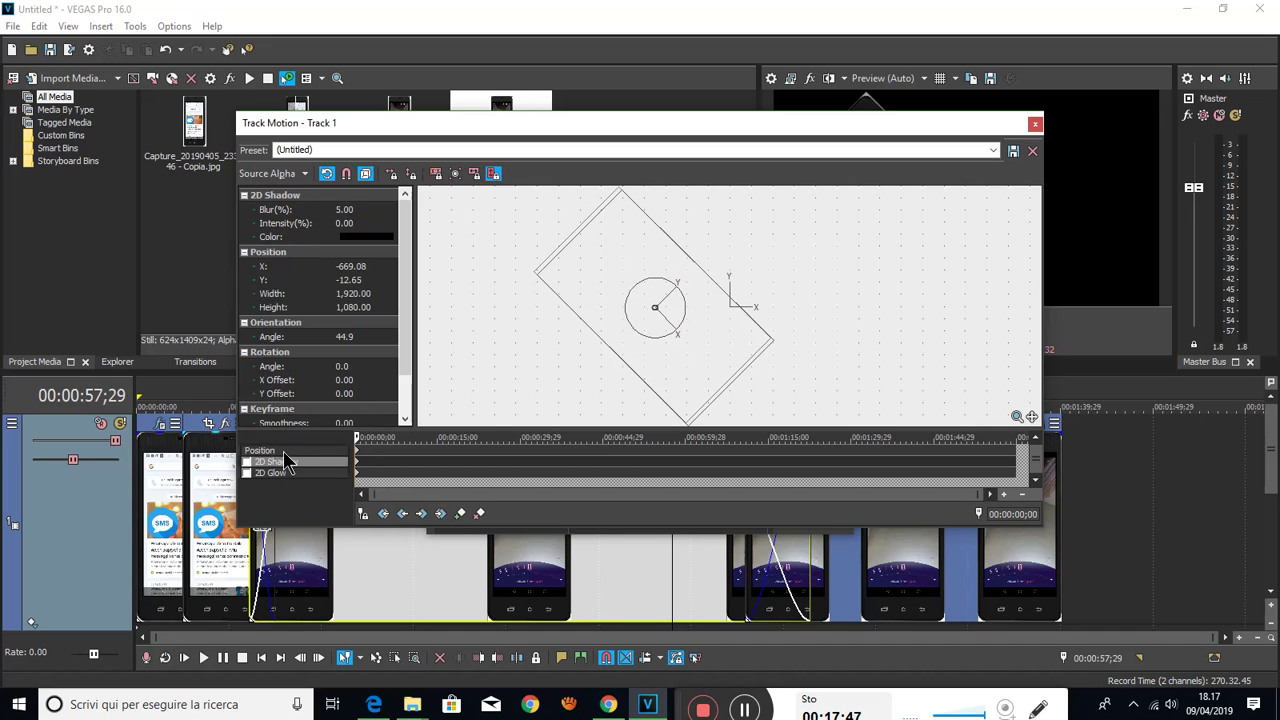
{"action": "left_click", "coordinate": [290, 475]}
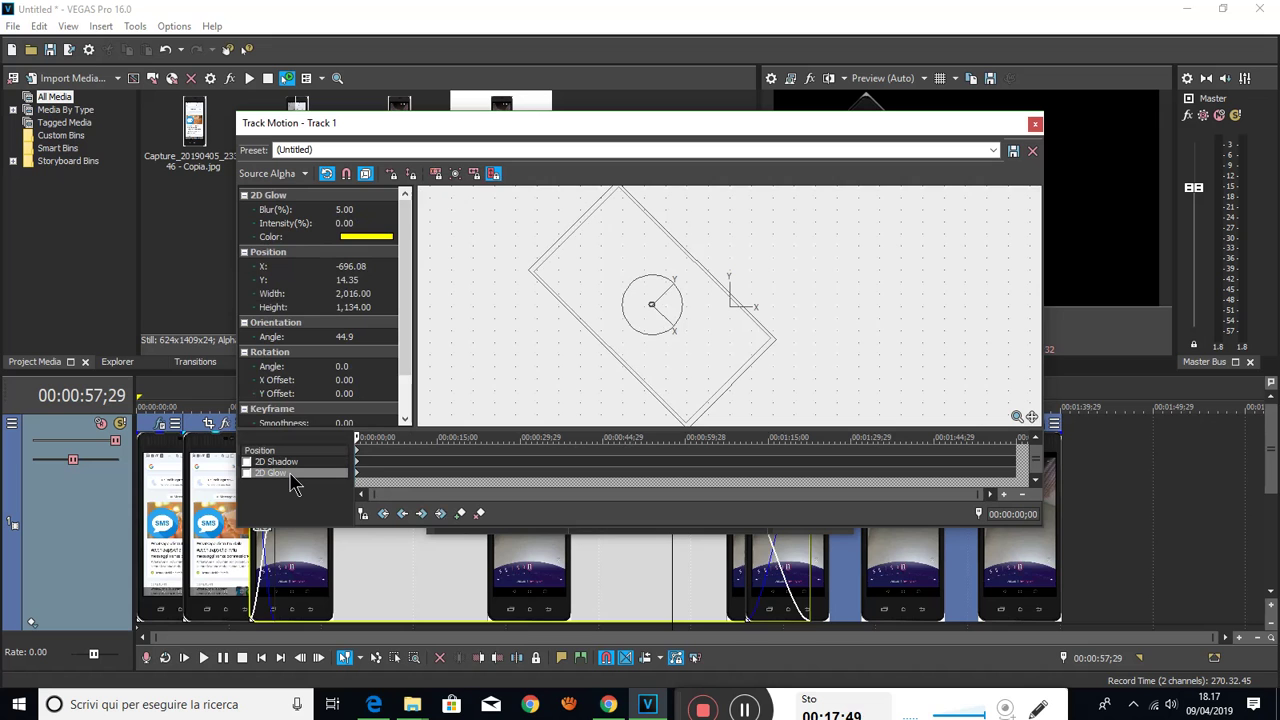
{"action": "left_click", "coordinate": [272, 226]}
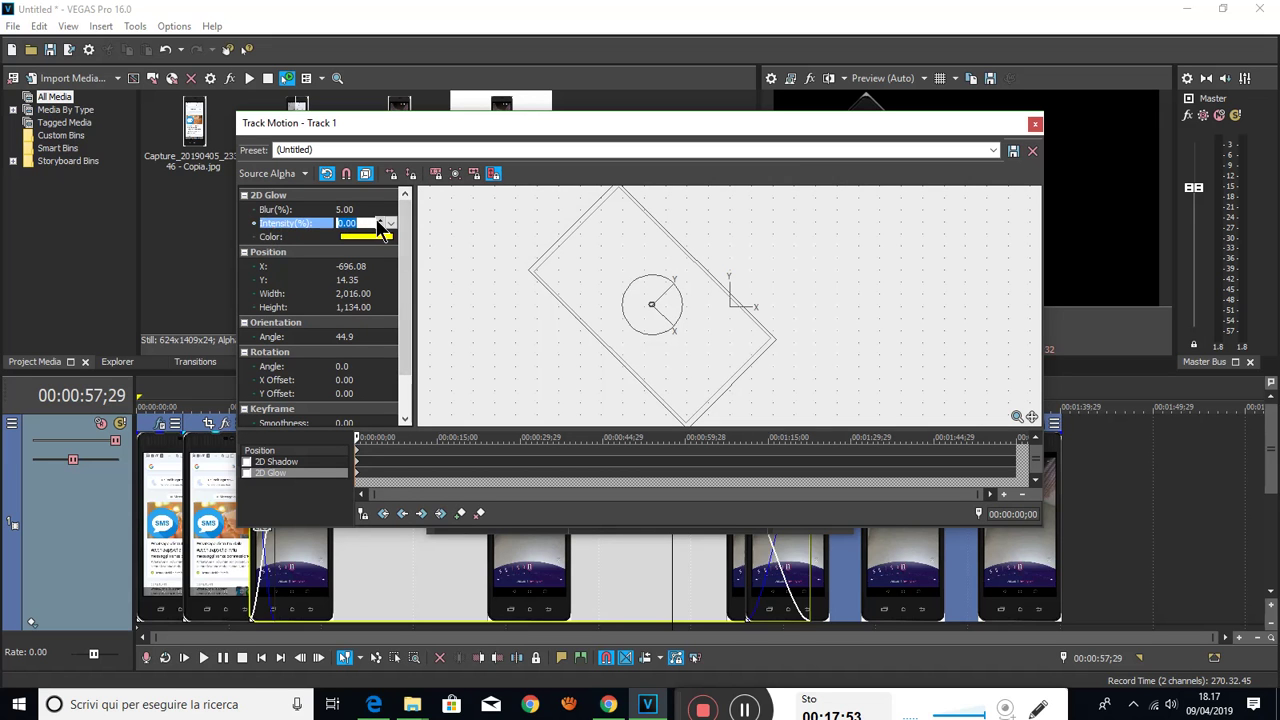
{"action": "type", "text": "5"}
{"action": "left_click", "coordinate": [545, 125]}
{"action": "left_click_drag", "start_coordinate": [545, 125], "coordinate": [711, 237]}
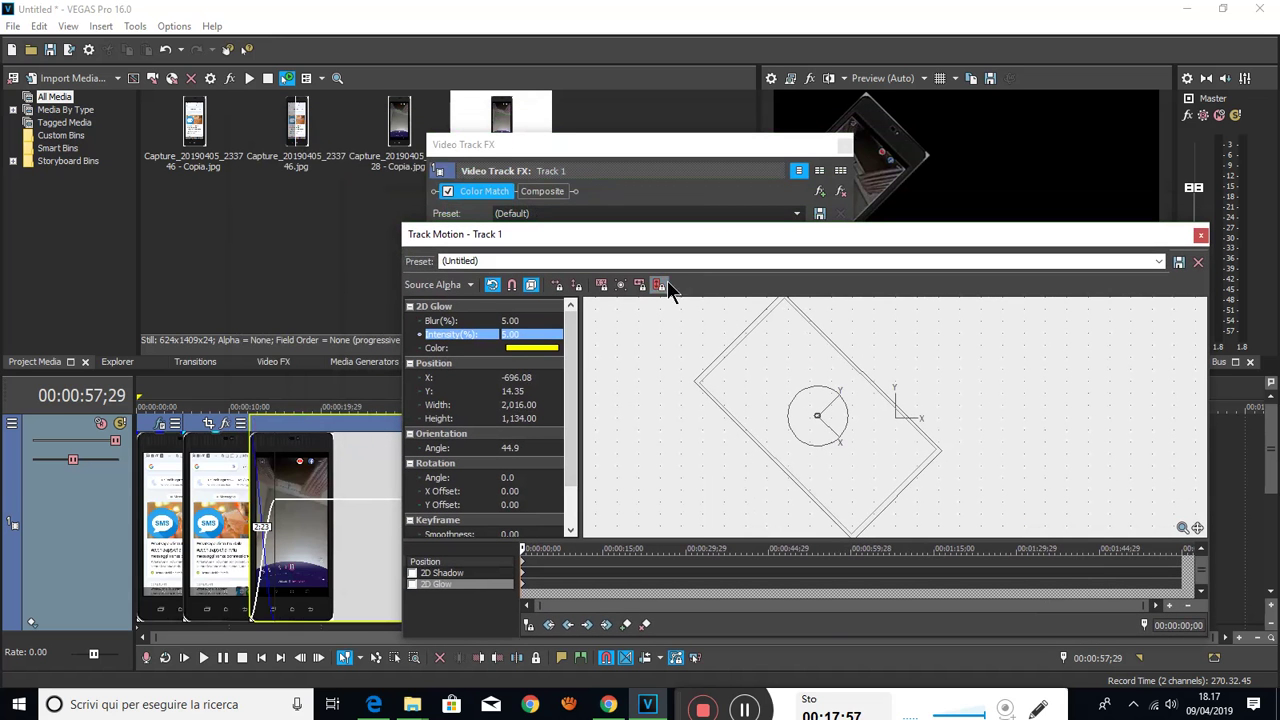
Raise the 2D Glow intensity to 21% and close the Track Motion and Video Track FX windows
{"action": "left_click", "coordinate": [517, 335]}
{"action": "left_click", "coordinate": [546, 332]}
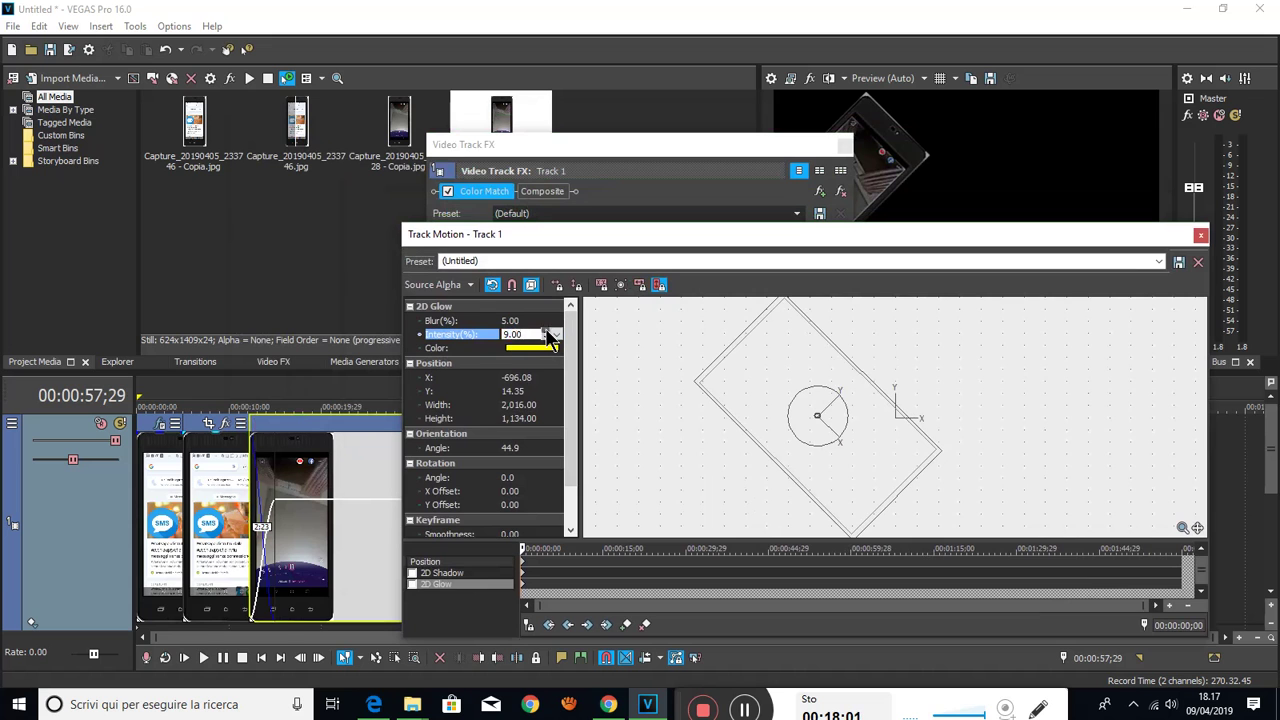
{"action": "left_click", "coordinate": [546, 333]}
{"action": "left_click", "coordinate": [546, 333]}
{"action": "left_click", "coordinate": [1179, 262]}
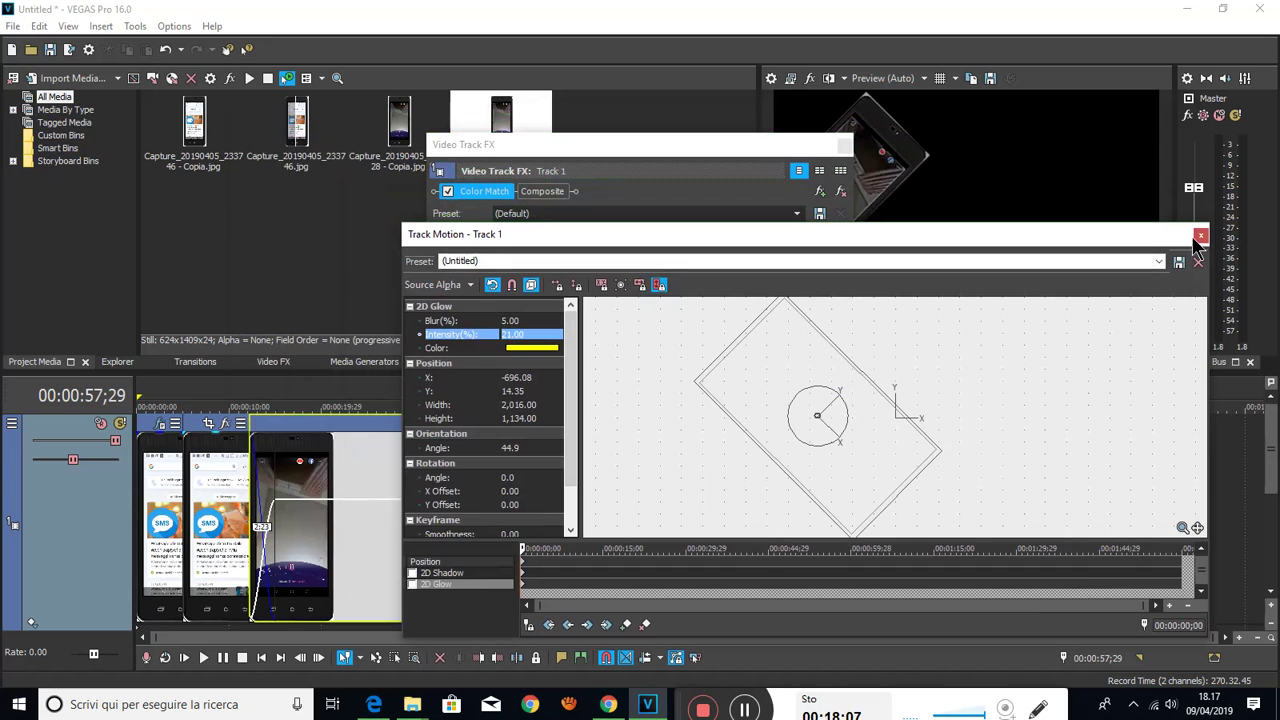
{"action": "left_click", "coordinate": [1201, 234]}
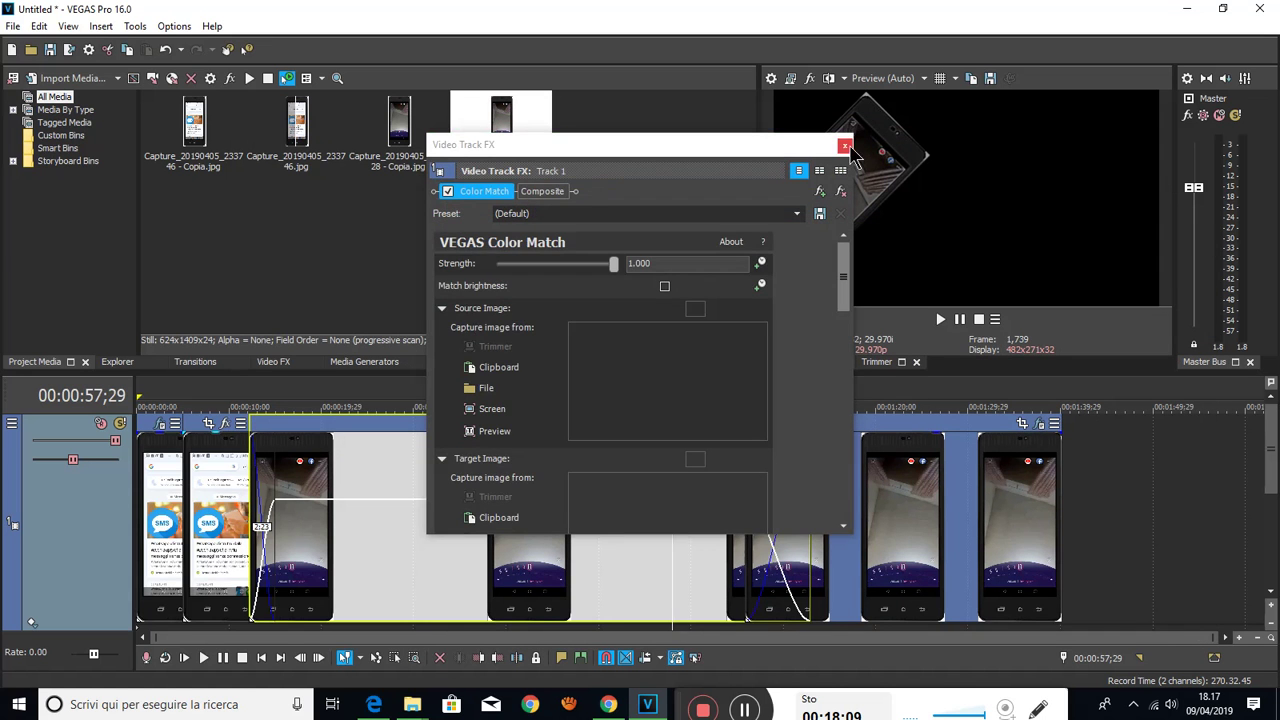
{"action": "left_click", "coordinate": [845, 145]}
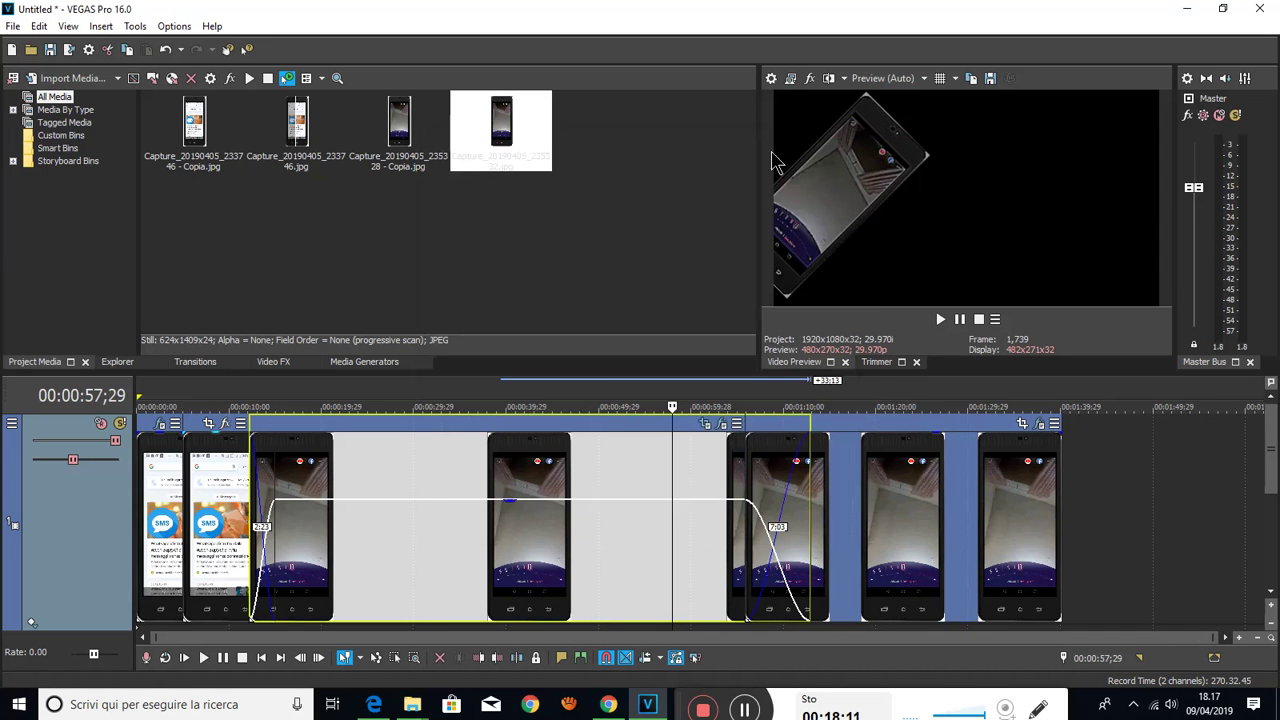
Preview the last two images in the project media, then play the timeline briefly from 00:00:44;14 and stop
{"action": "left_click", "coordinate": [440, 132]}
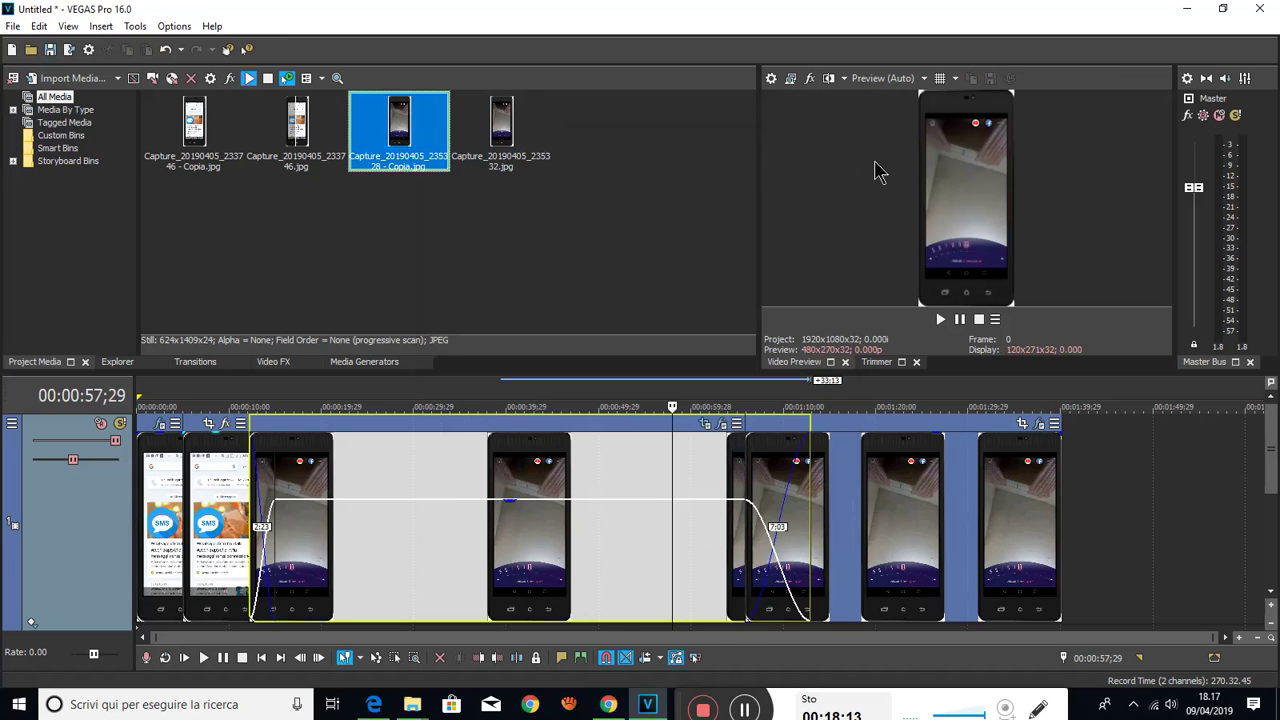
{"action": "left_click", "coordinate": [508, 121]}
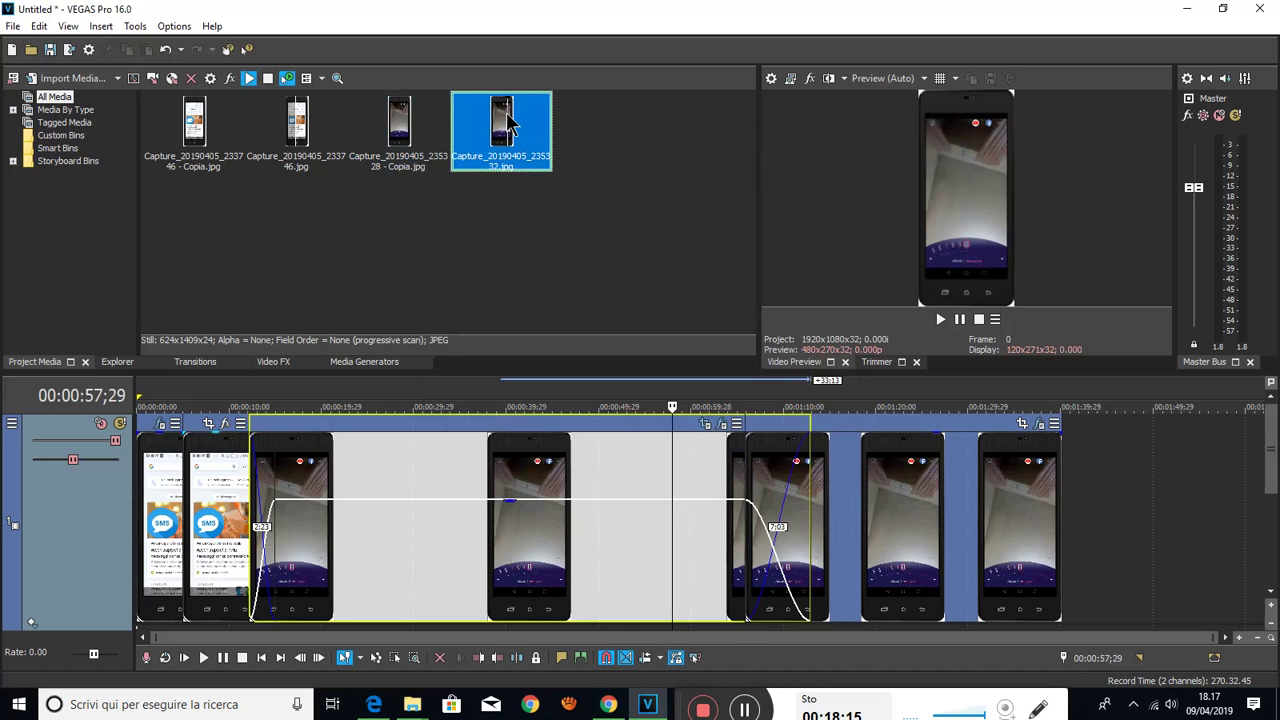
{"action": "left_click", "coordinate": [548, 506]}
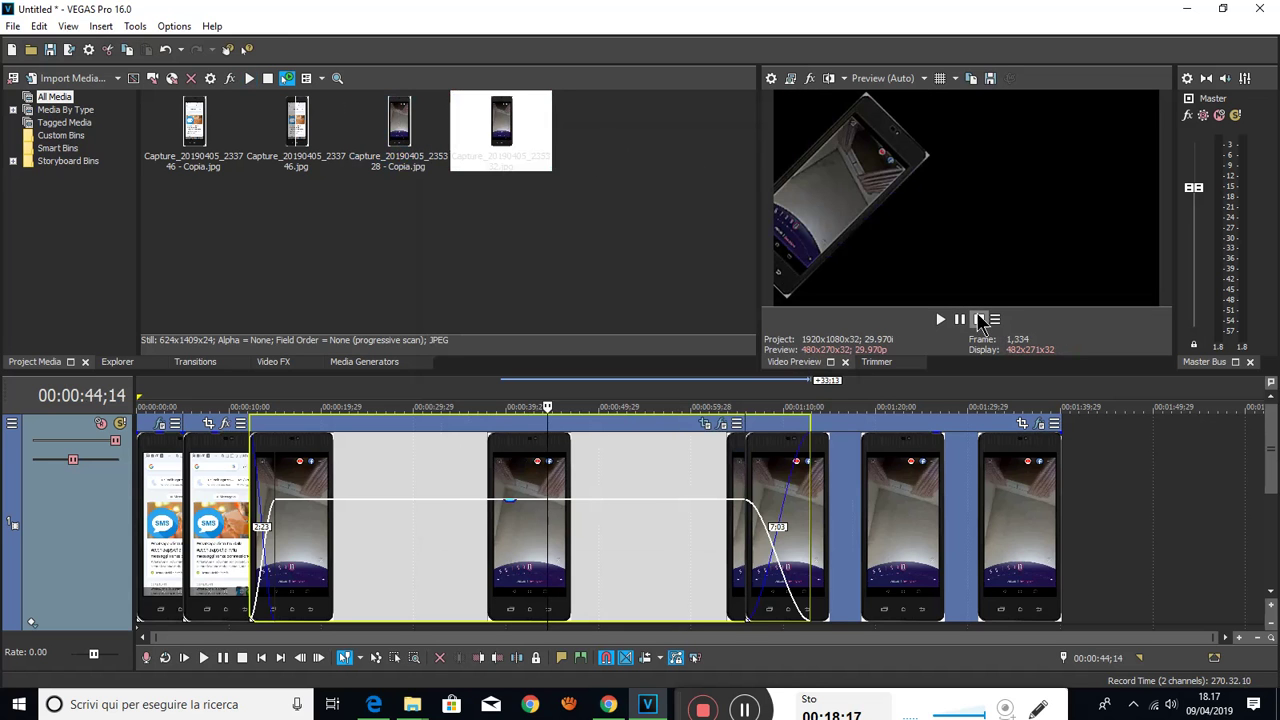
{"action": "left_click", "coordinate": [940, 319]}
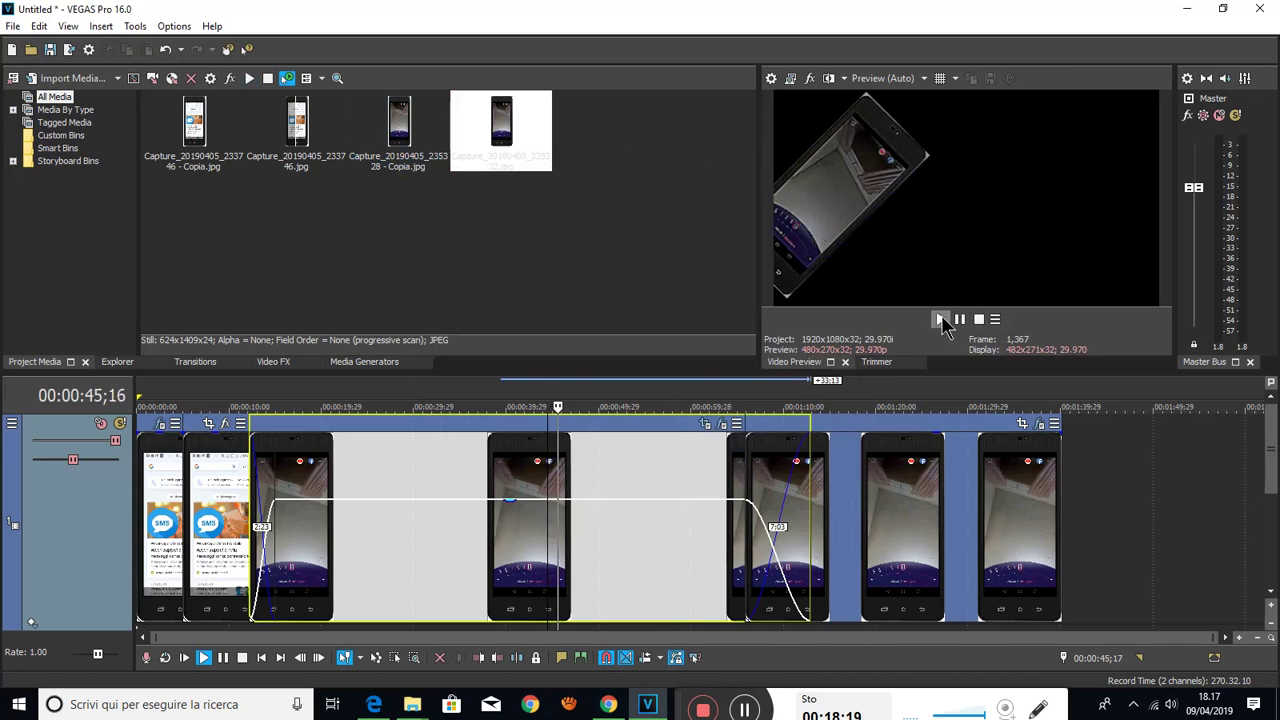
{"action": "left_click", "coordinate": [979, 319]}
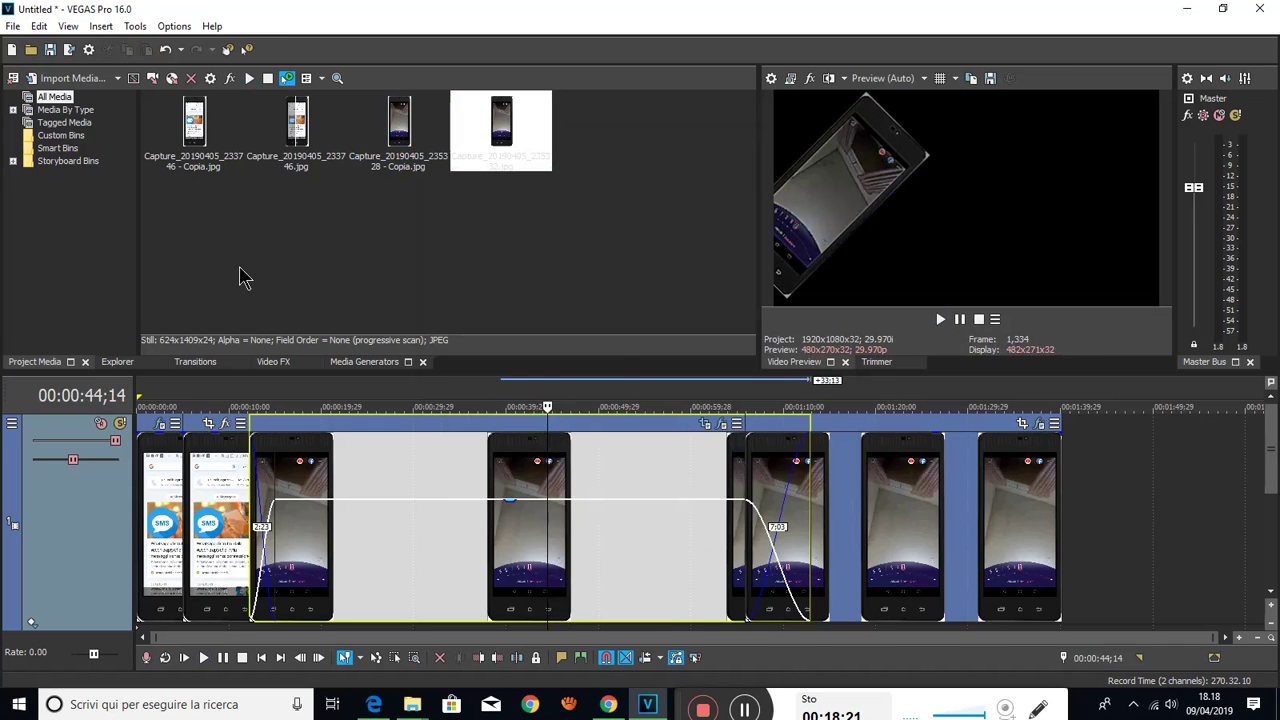
Close VEGAS Pro without saving the untitled project and launch Streaming Audio Recorder from the desktop
{"action": "left_click", "coordinate": [1262, 9]}
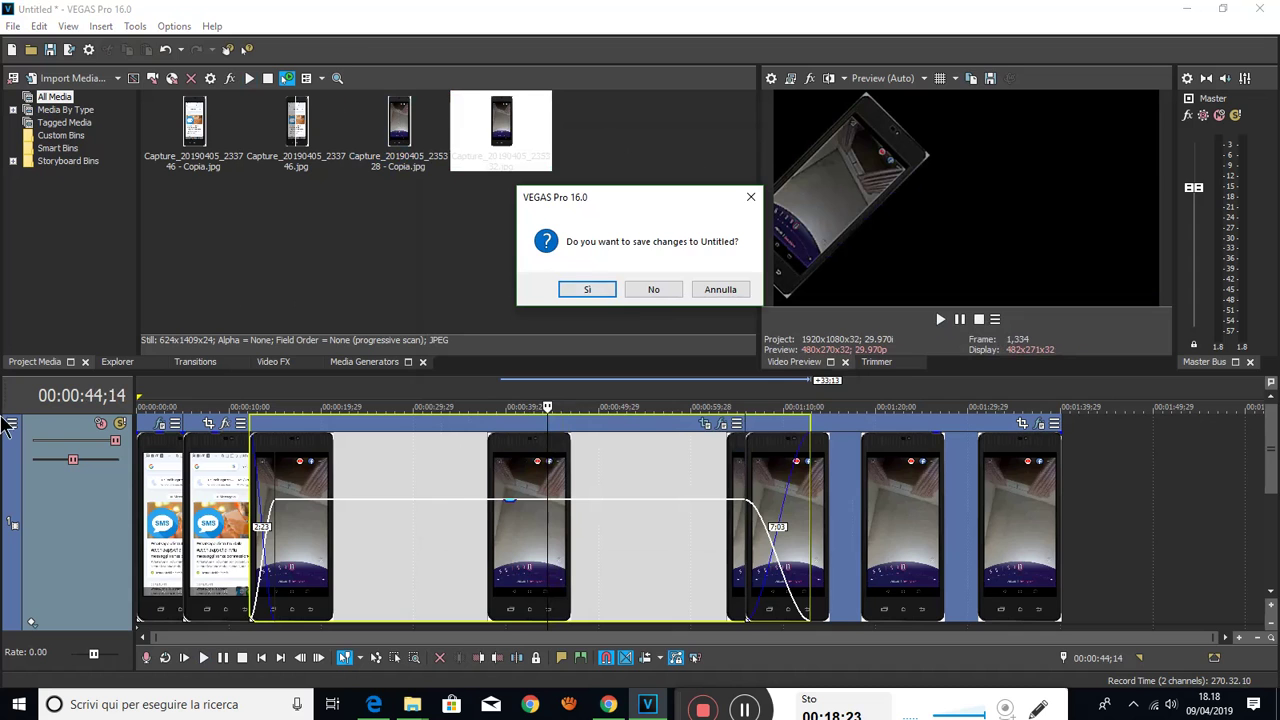
{"action": "left_click", "coordinate": [655, 291]}
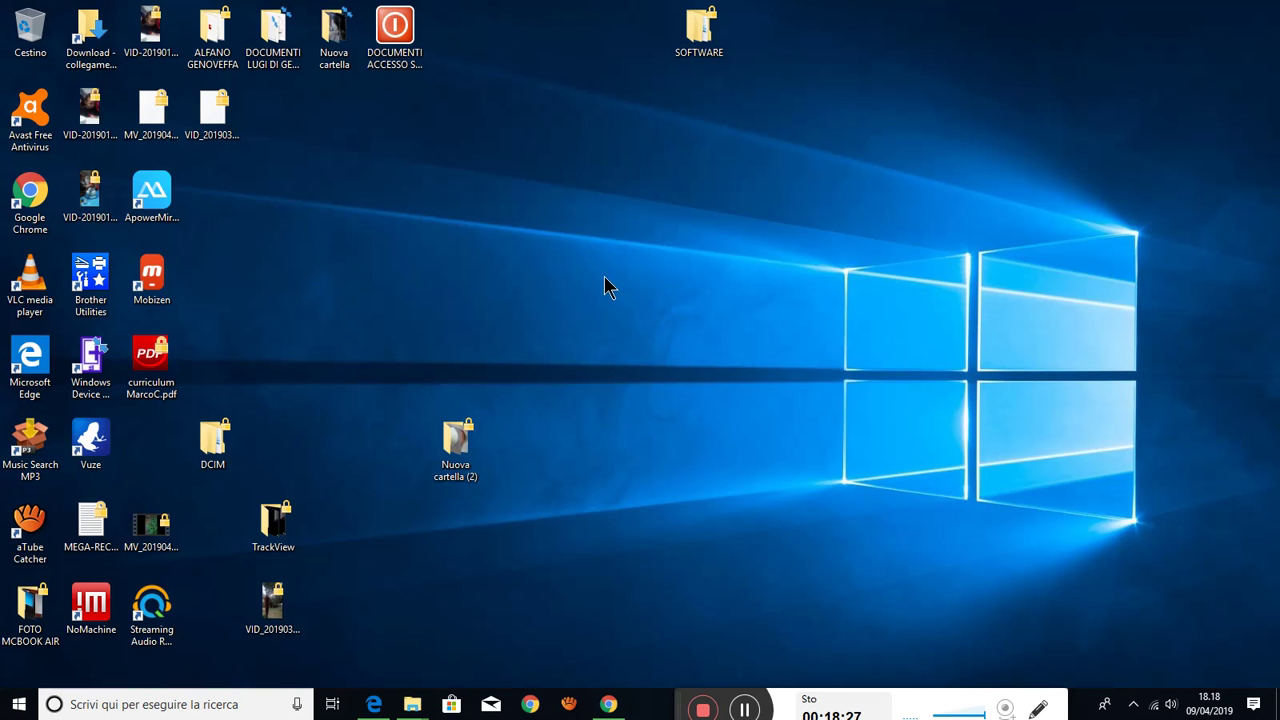
{"action": "left_click", "coordinate": [156, 604]}
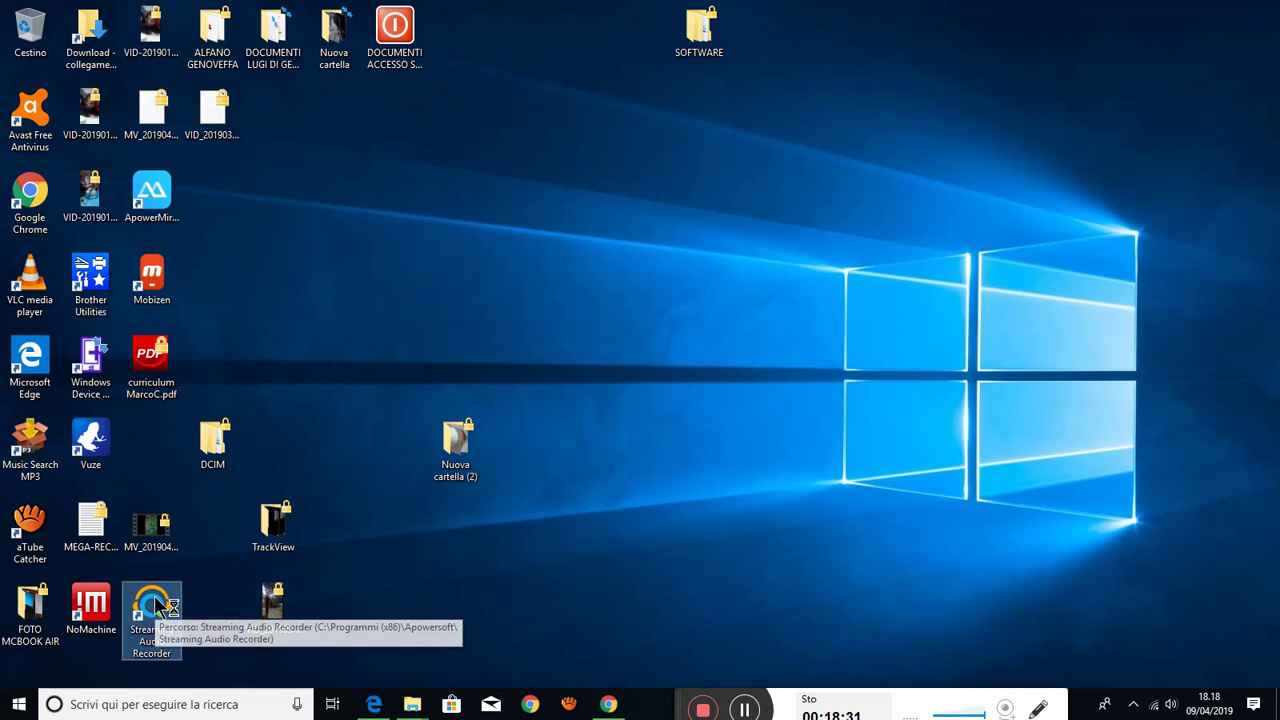